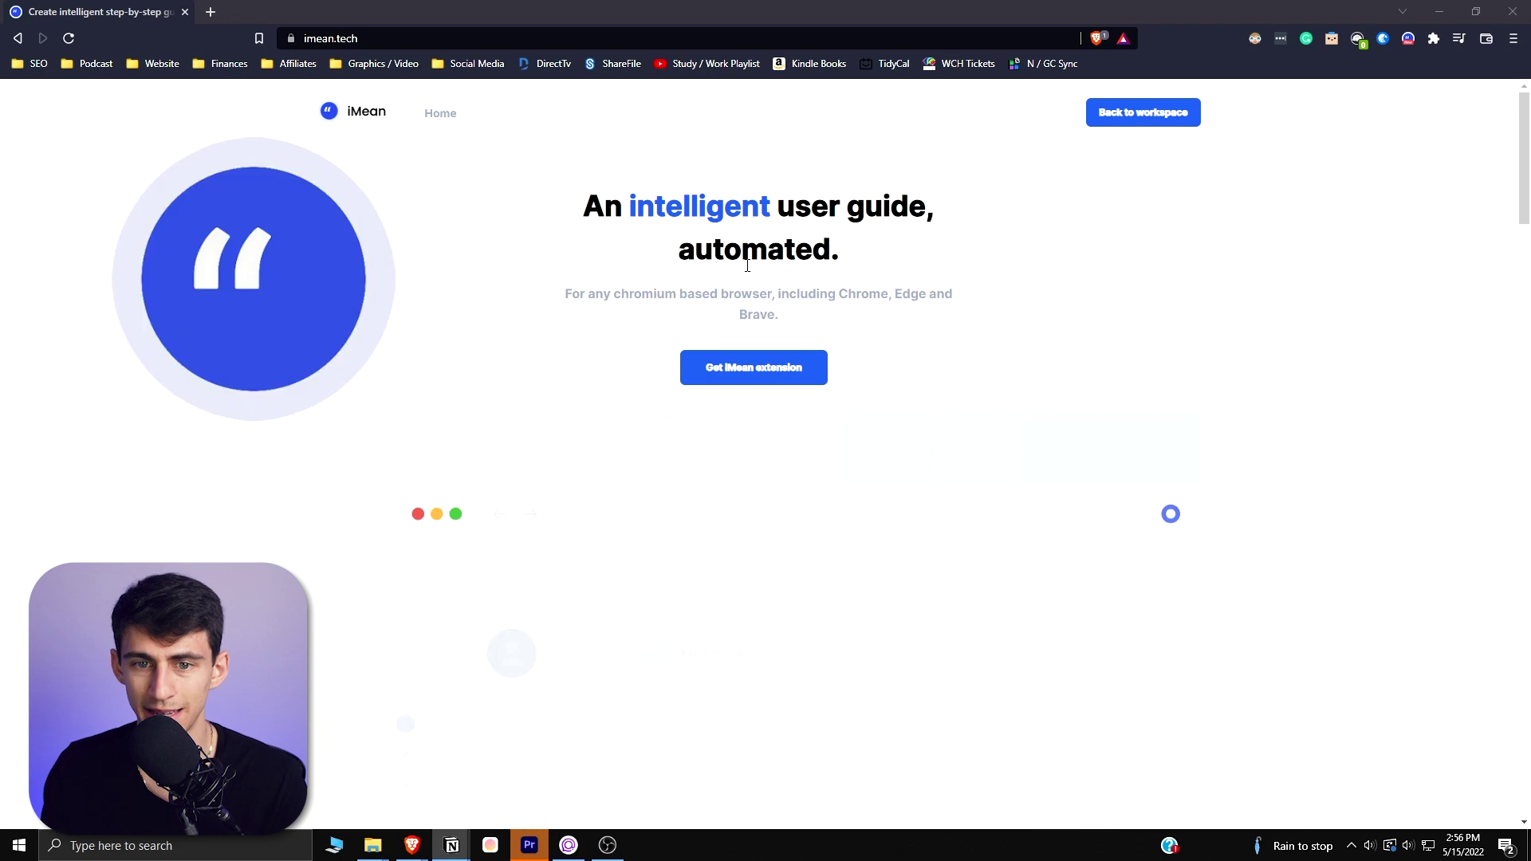
Look over the iMean landing page and its animated preview of the automated user guide
{"action": "scroll", "coordinate": [530, 178], "scroll_direction": "down", "scroll_amount": 1}
{"action": "scroll", "coordinate": [459, 246], "scroll_direction": "up", "scroll_amount": 1}
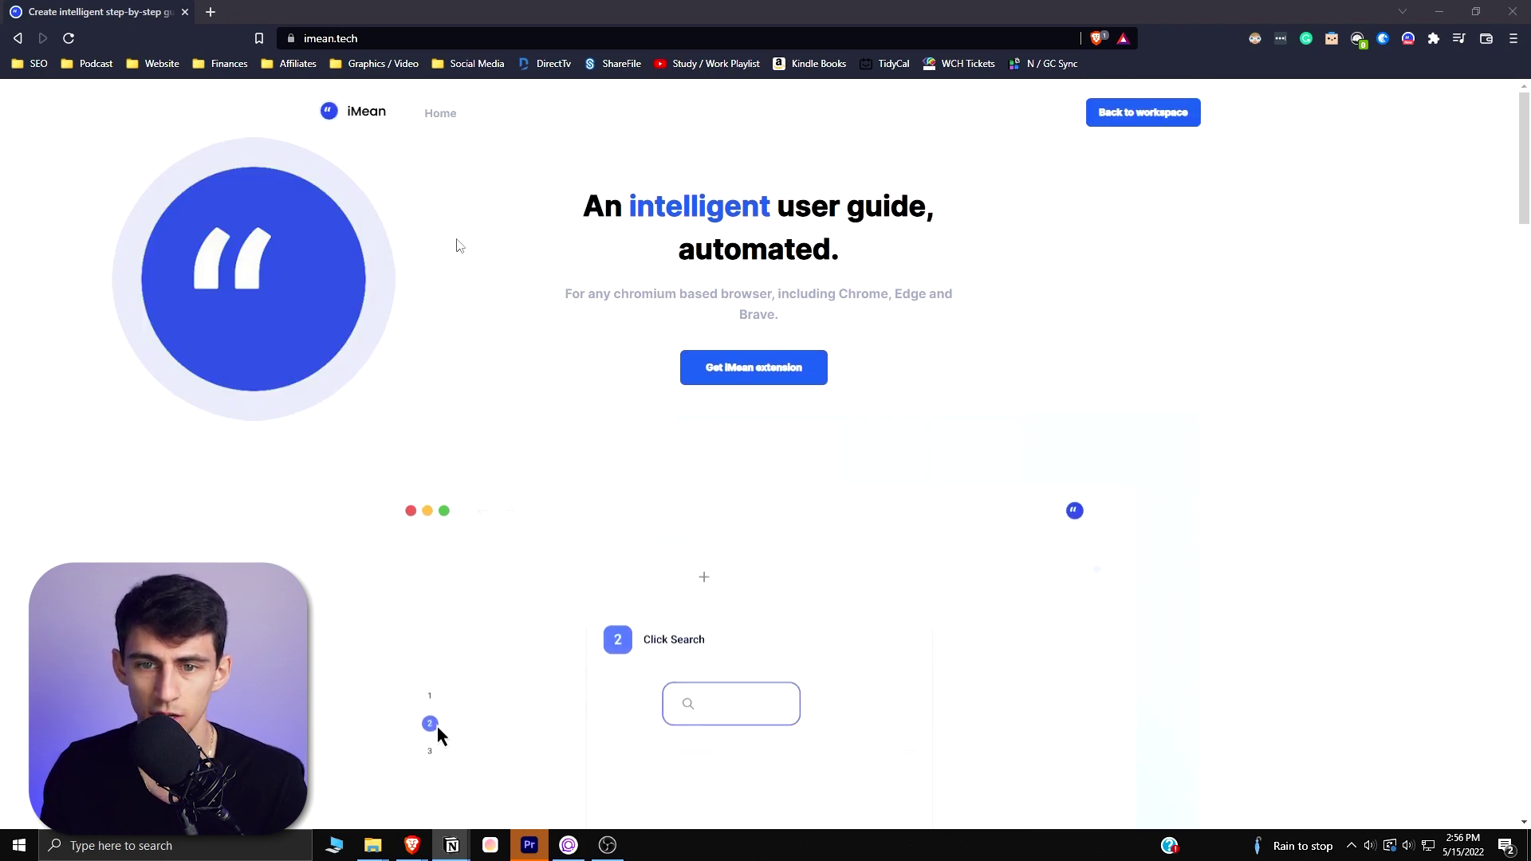
{"action": "scroll", "coordinate": [550, 338], "scroll_direction": "down", "scroll_amount": 2}
{"action": "scroll", "coordinate": [891, 629], "scroll_direction": "up", "scroll_amount": 2}
{"action": "scroll", "coordinate": [940, 331], "scroll_direction": "down", "scroll_amount": 3}
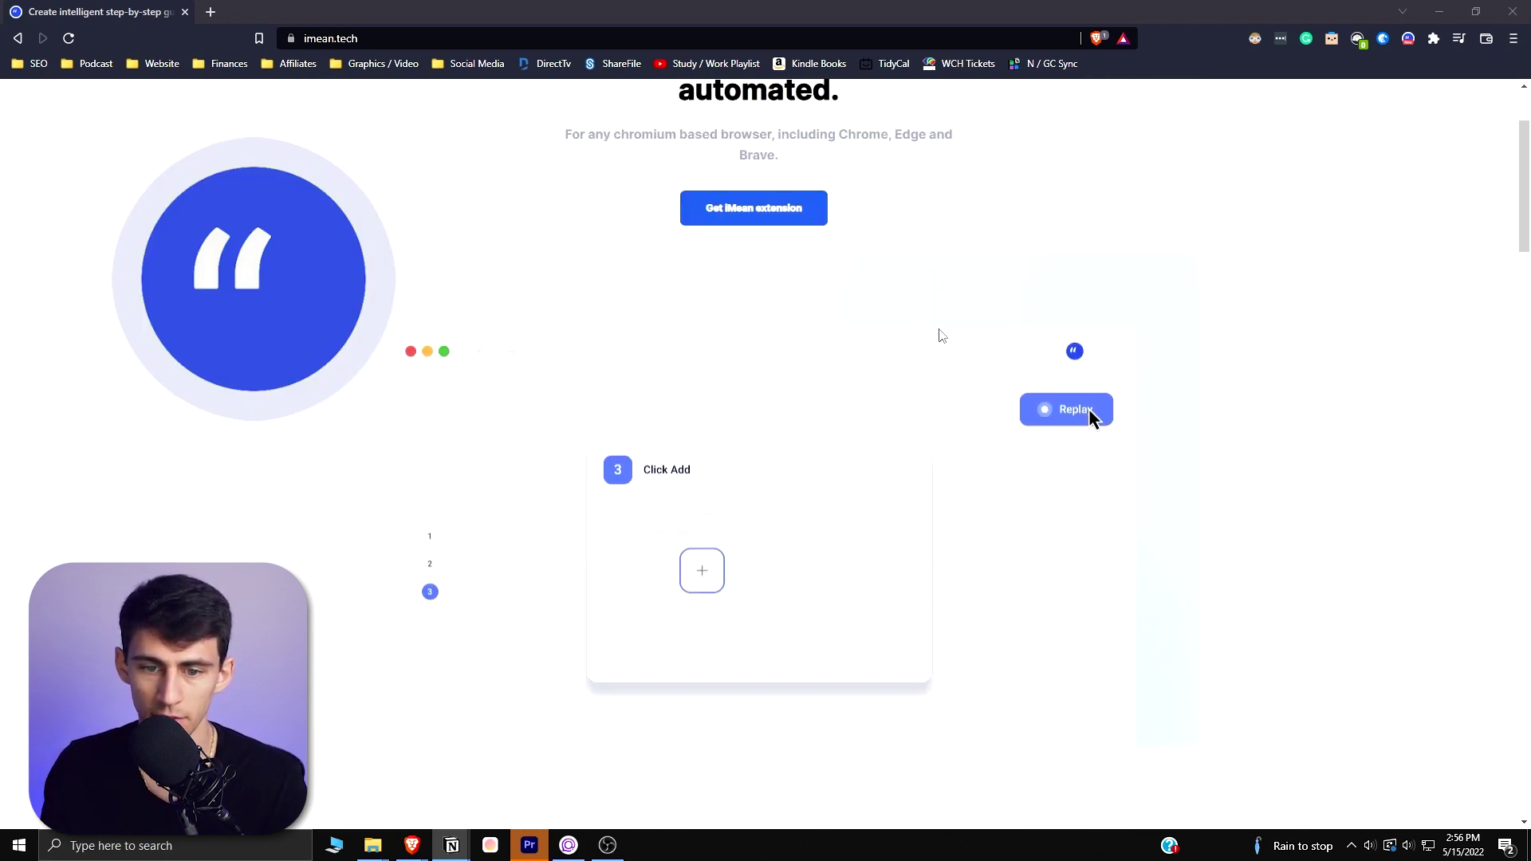
{"action": "scroll", "coordinate": [801, 438], "scroll_direction": "up", "scroll_amount": 3}
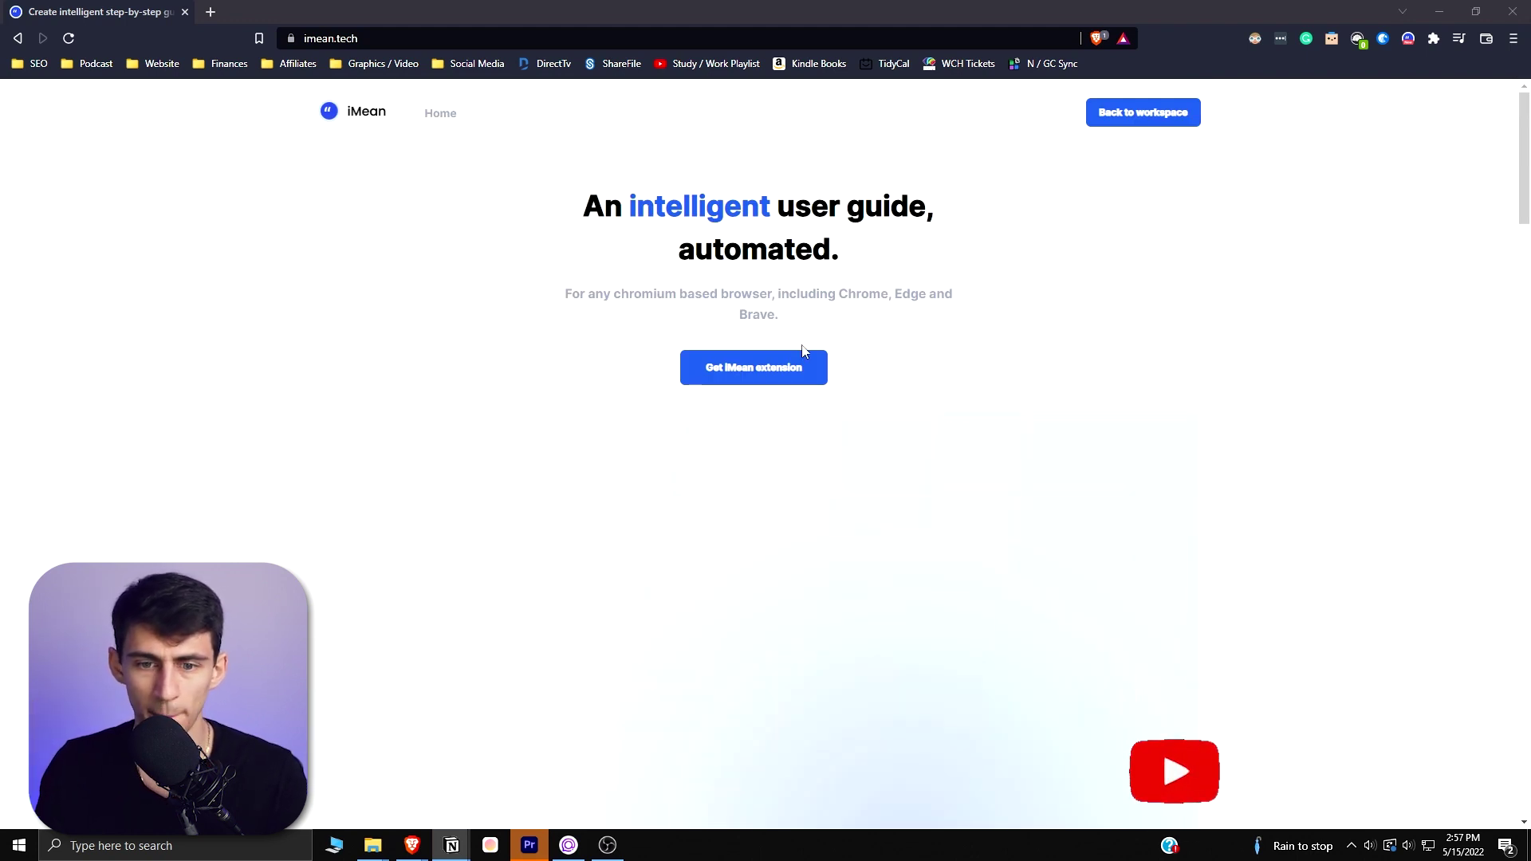
{"action": "scroll", "coordinate": [862, 358], "scroll_direction": "down", "scroll_amount": 2}
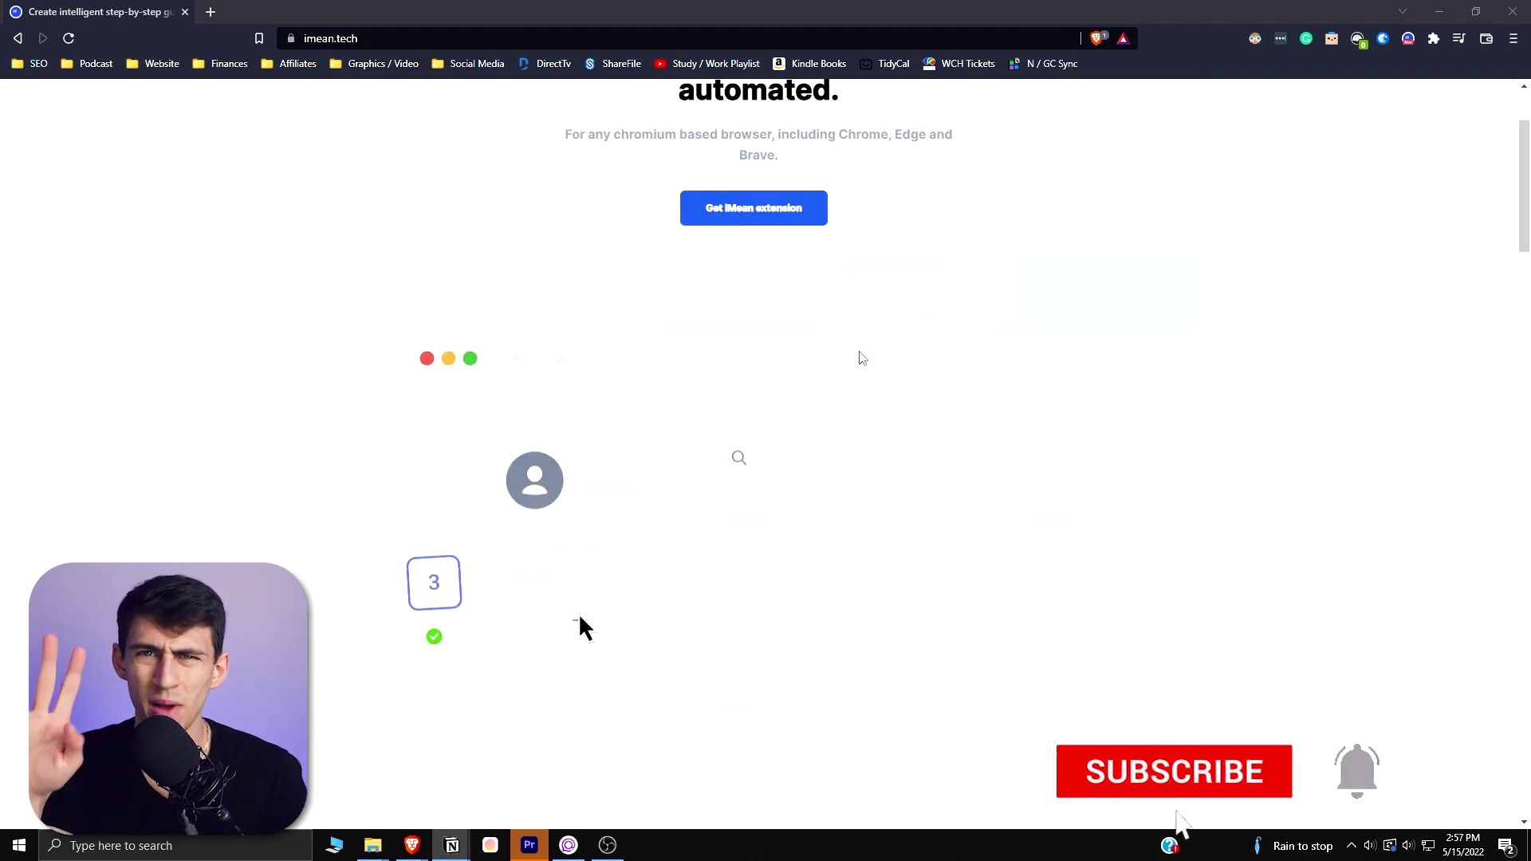
{"action": "scroll", "coordinate": [870, 351], "scroll_direction": "up", "scroll_amount": 1}
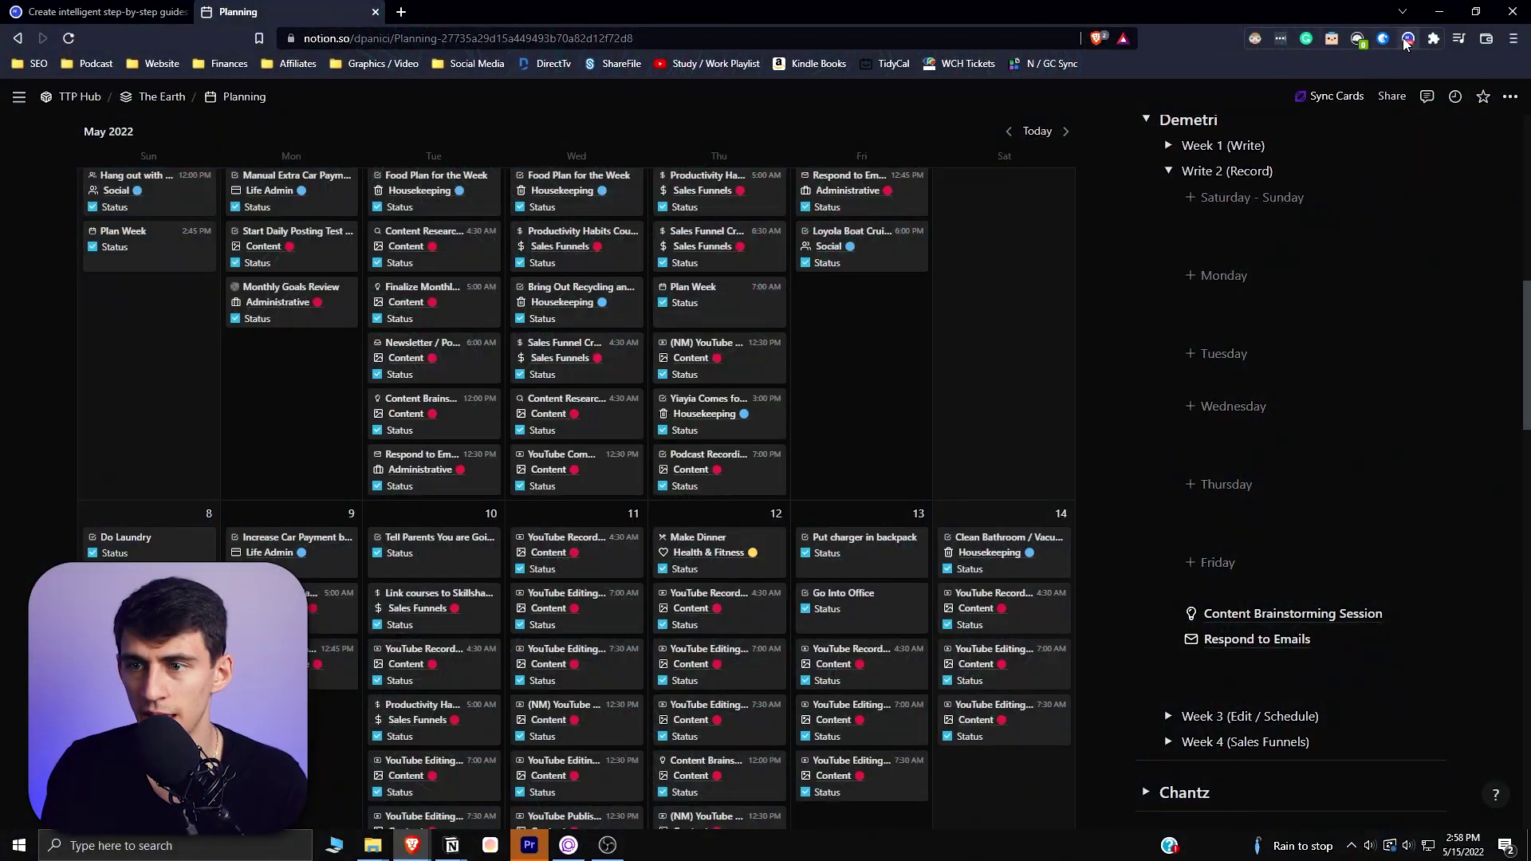
Start creating a new workflow recording with the iMean extension on the Notion Planning page
{"action": "left_click", "coordinate": [1408, 40]}
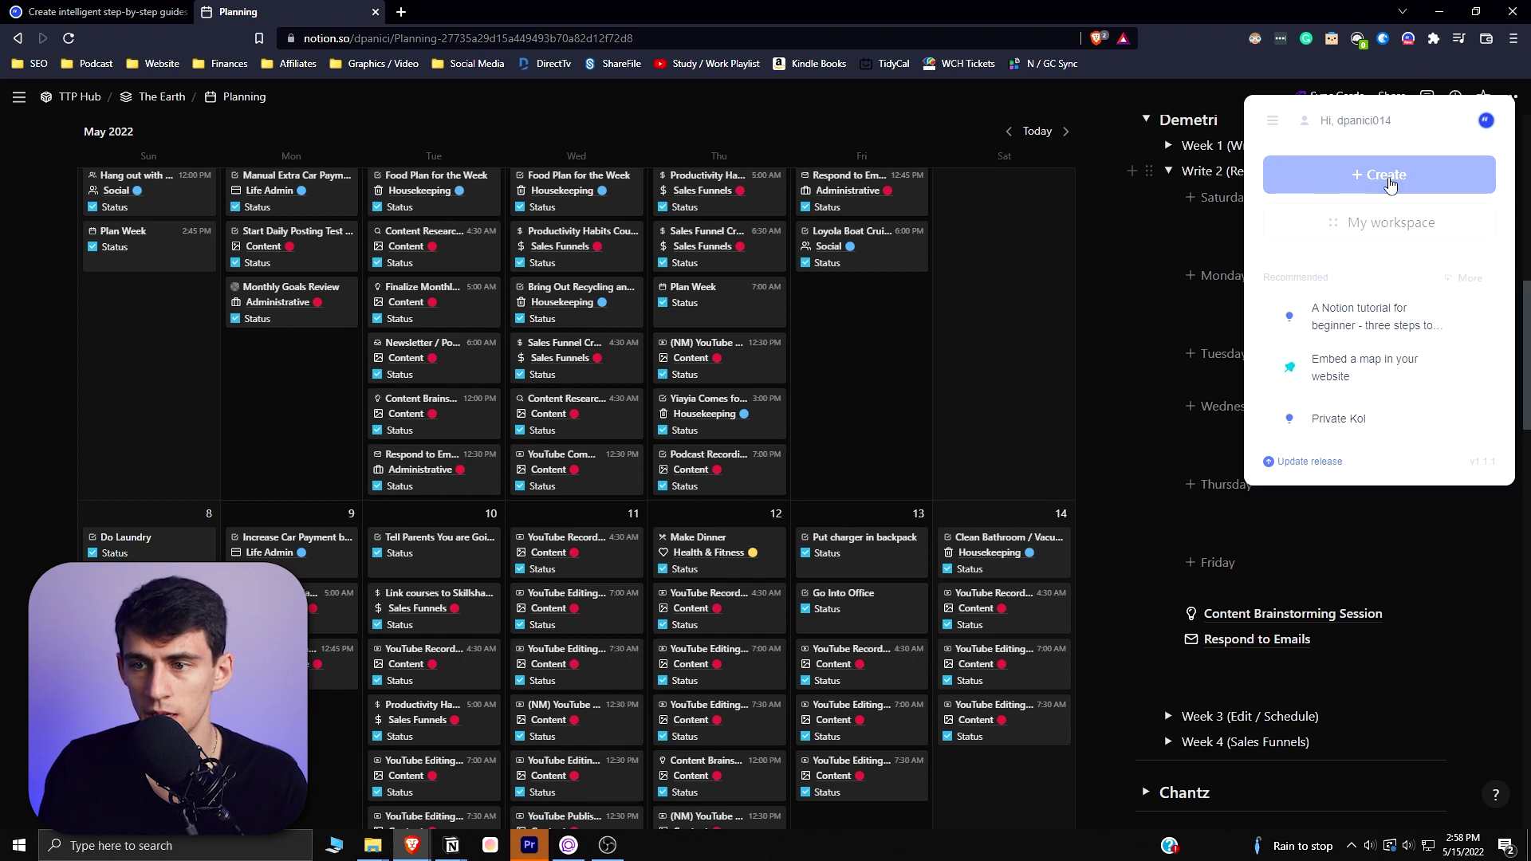
{"action": "left_click", "coordinate": [1373, 180]}
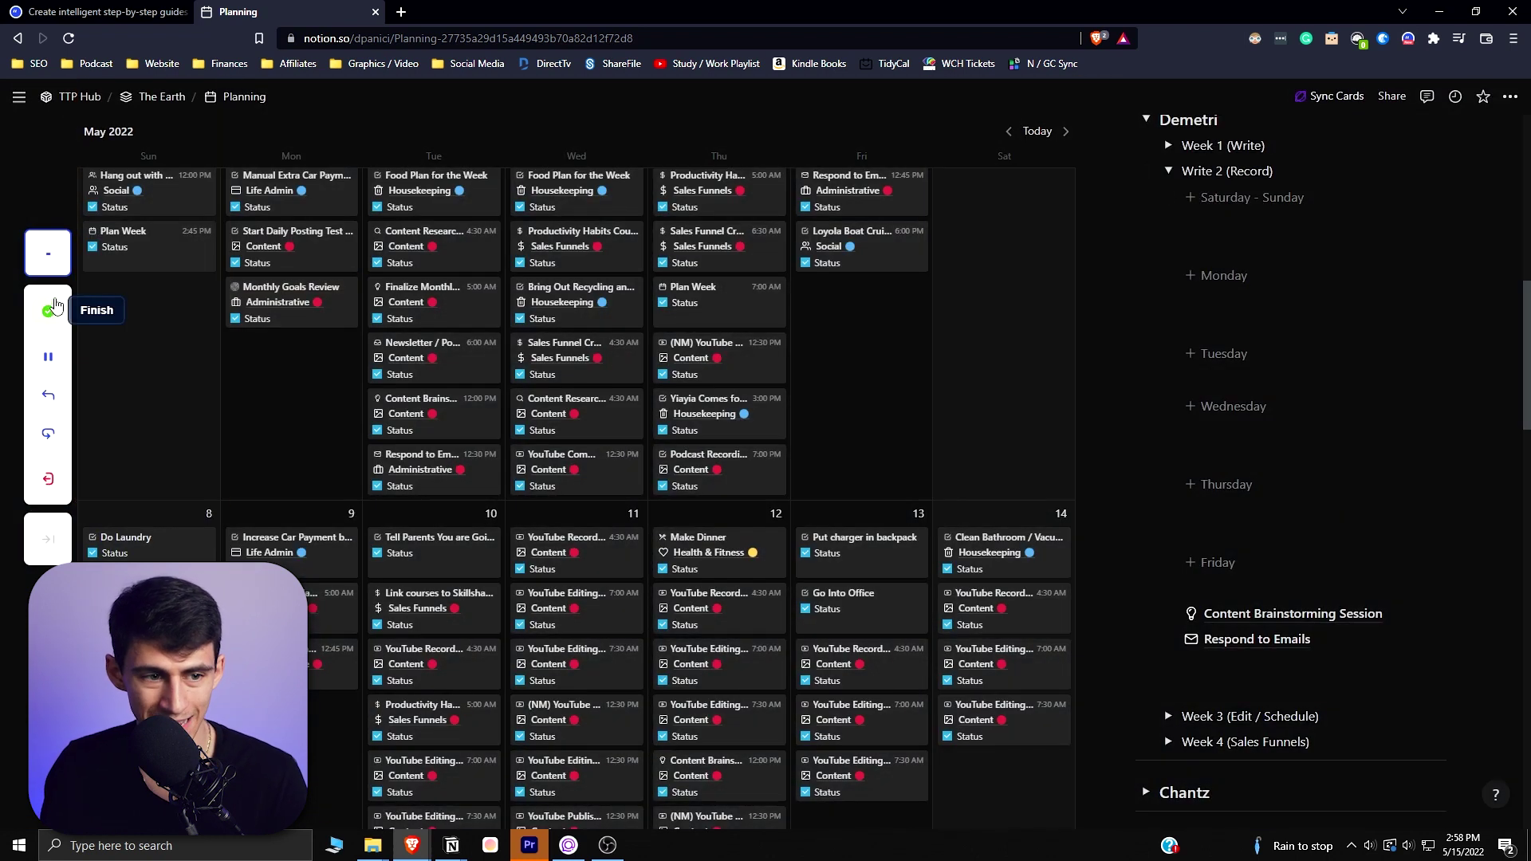
{"action": "left_click", "coordinate": [50, 311]}
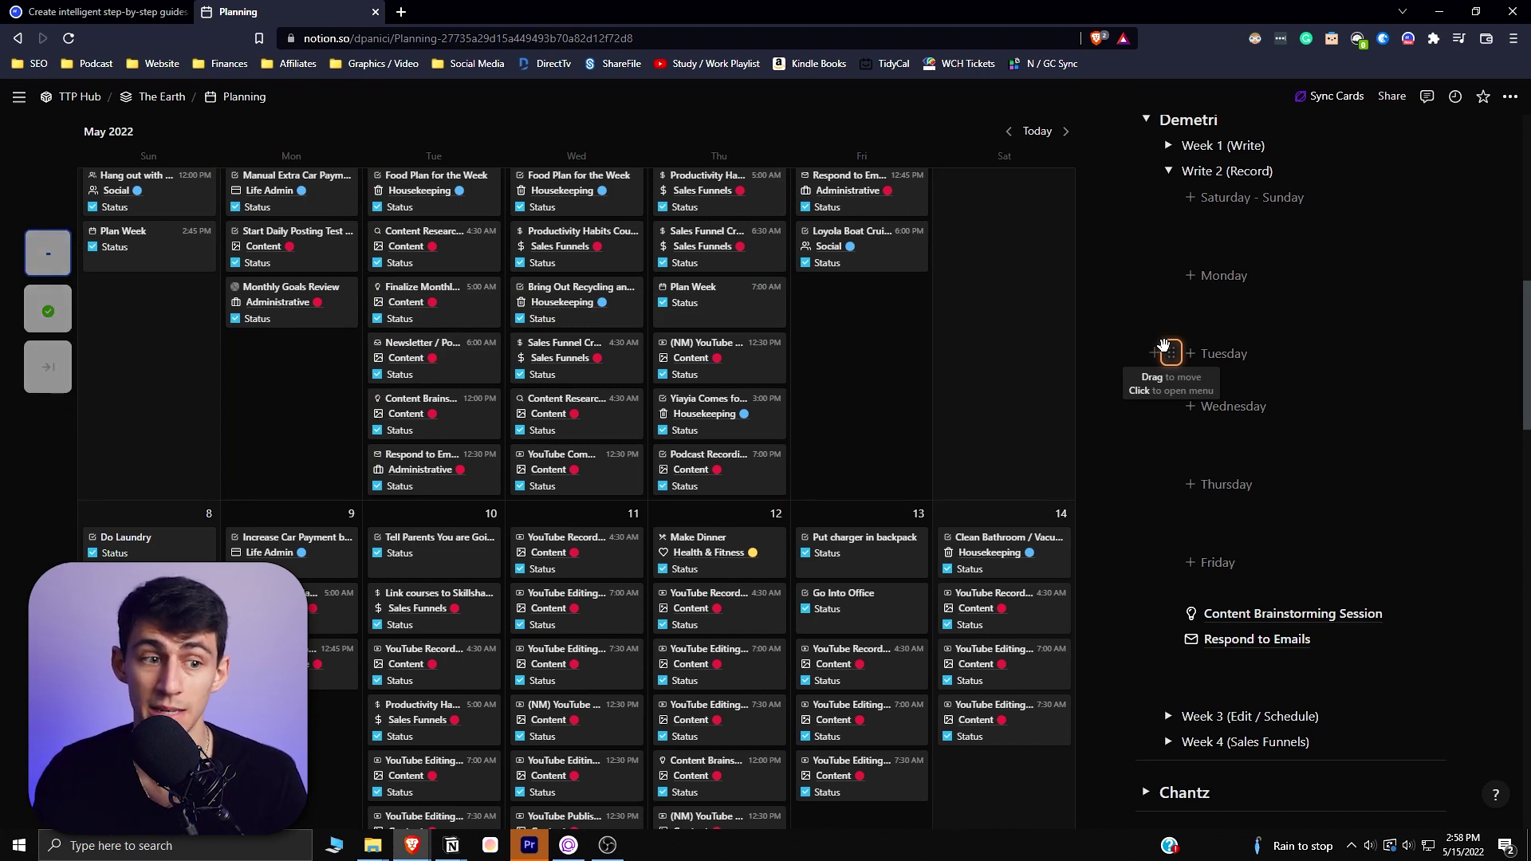
{"action": "left_click", "coordinate": [1198, 334]}
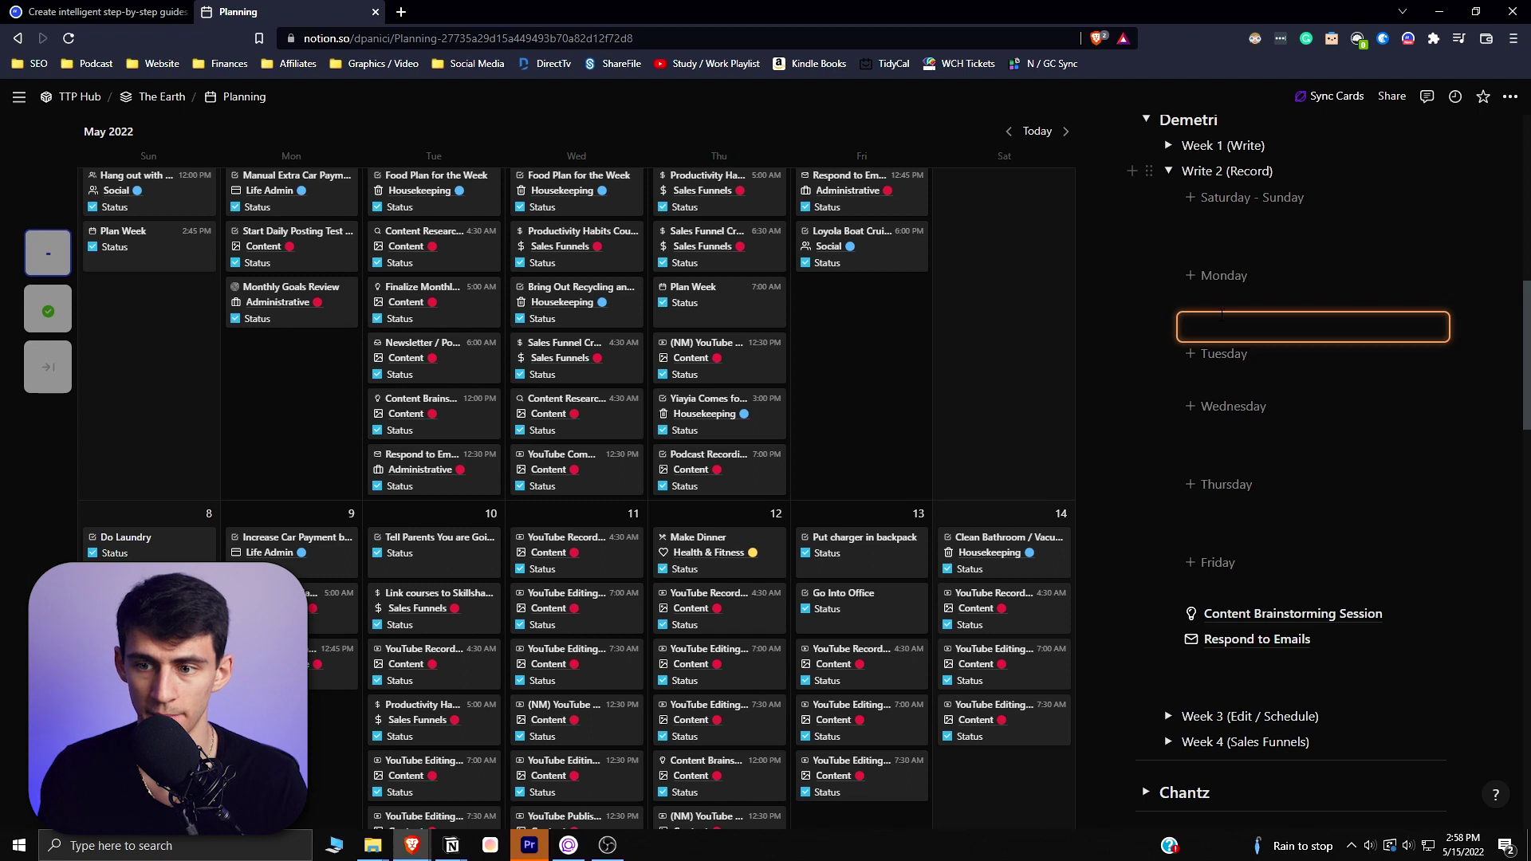
Go to the Rise Productive page and open its Planning page from the emoji link row
{"action": "scroll", "coordinate": [1212, 342], "scroll_direction": "up", "scroll_amount": 1}
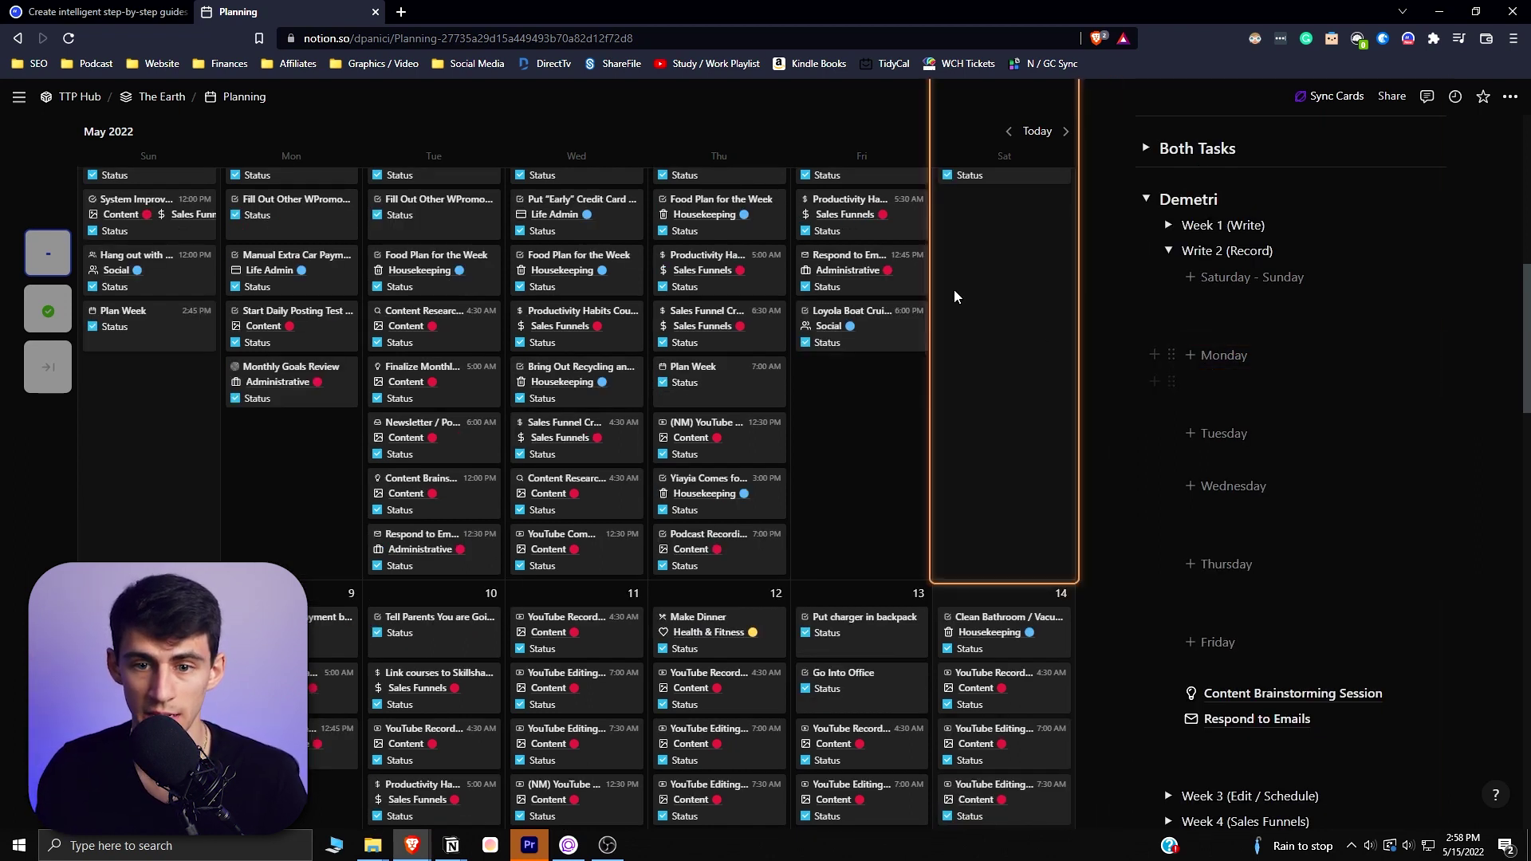
{"action": "scroll", "coordinate": [954, 297], "scroll_direction": "up", "scroll_amount": 10}
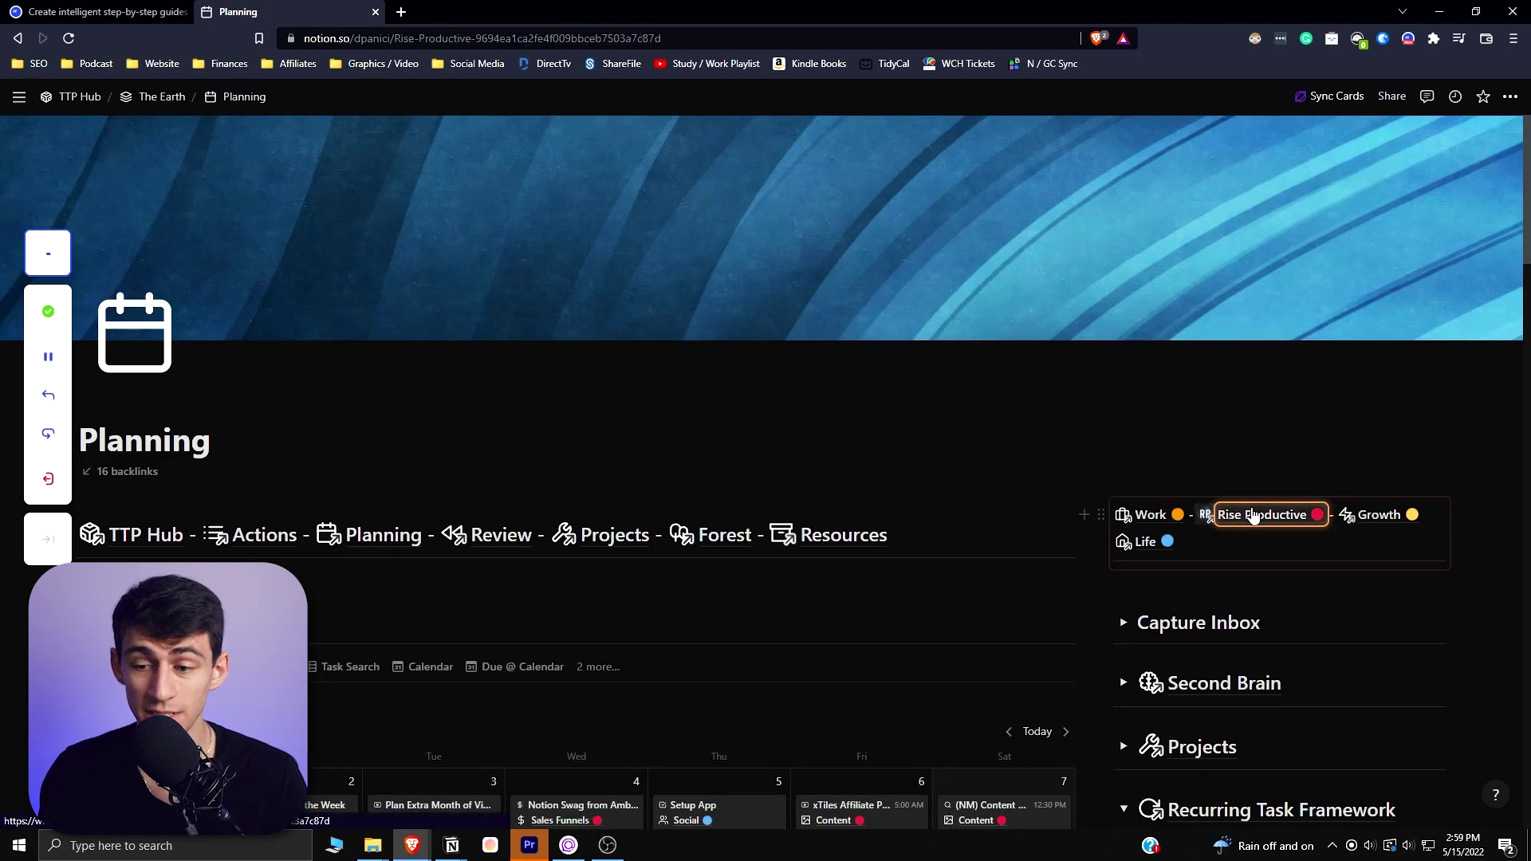
{"action": "left_click", "coordinate": [1255, 516]}
{"action": "scroll", "coordinate": [598, 282], "scroll_direction": "down", "scroll_amount": 6}
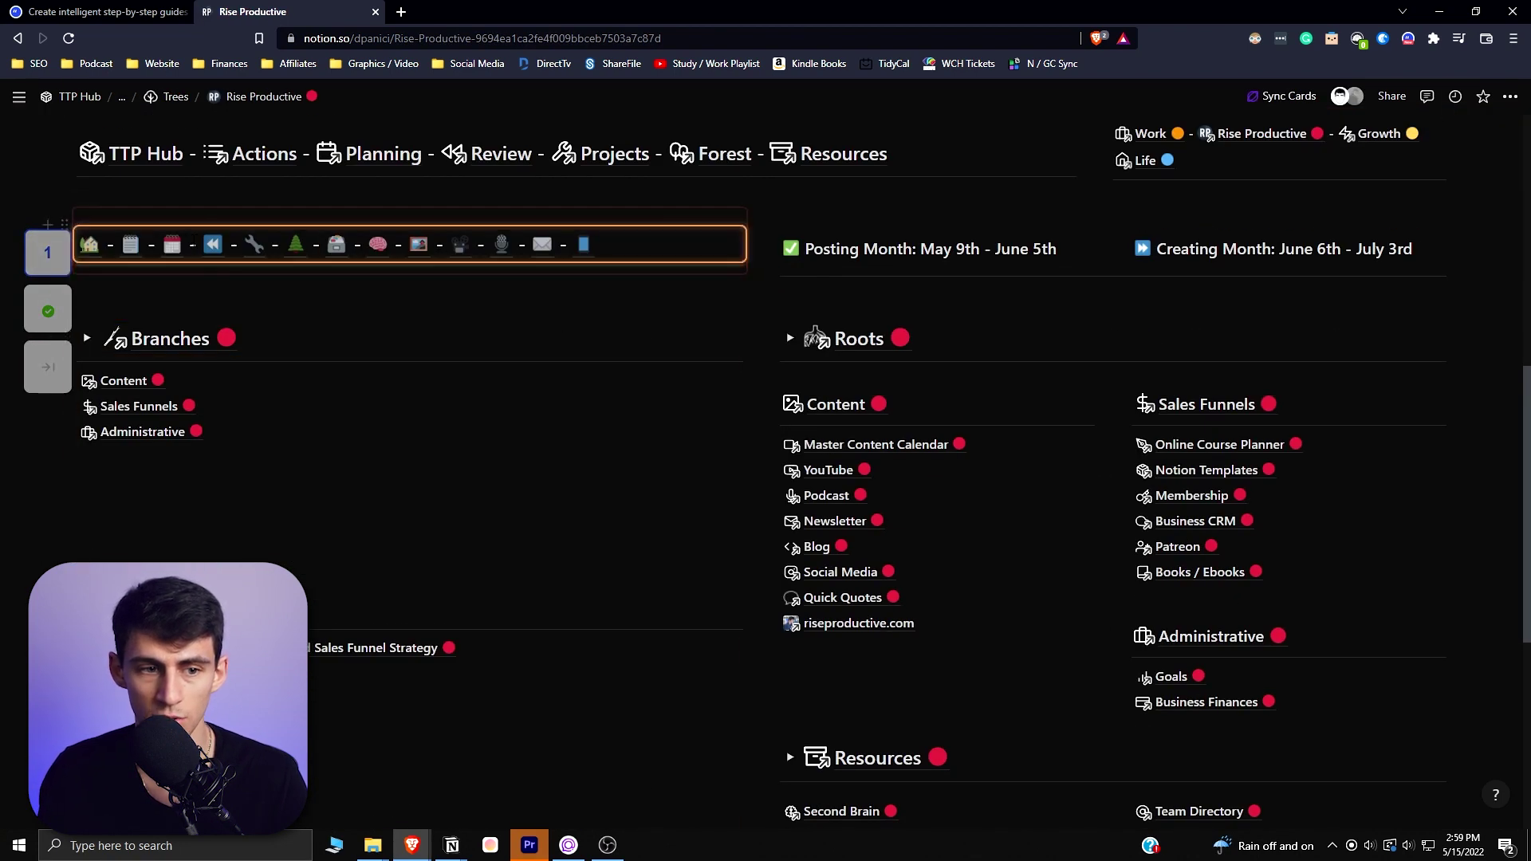
{"action": "left_click", "coordinate": [172, 244]}
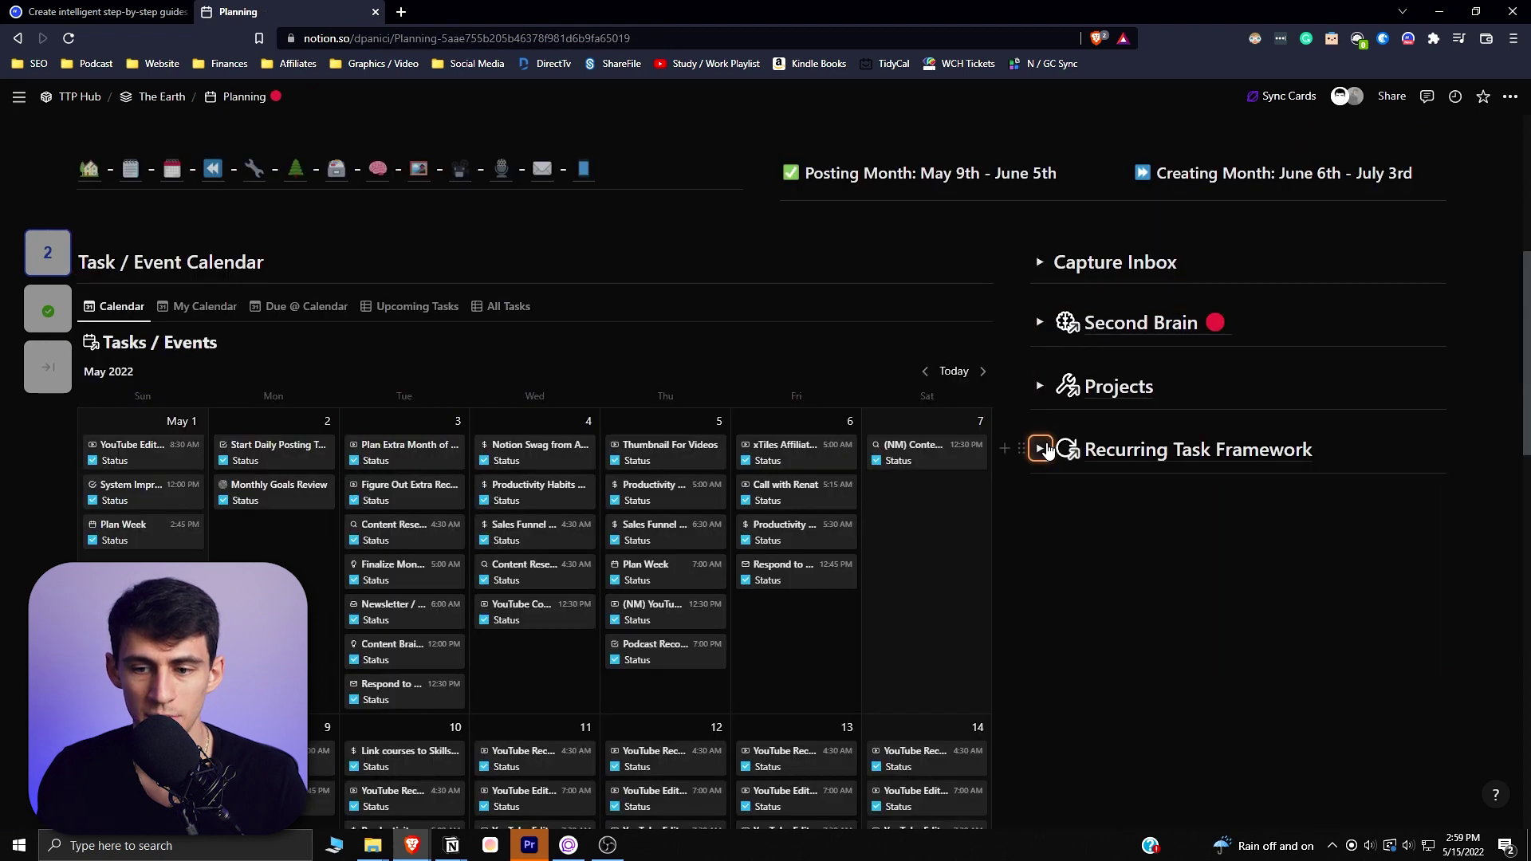
Expand Recurring Task Framework, the team member section below Both Tasks, and its Week 4 (Sales Funnels) list
{"action": "left_click", "coordinate": [1041, 450]}
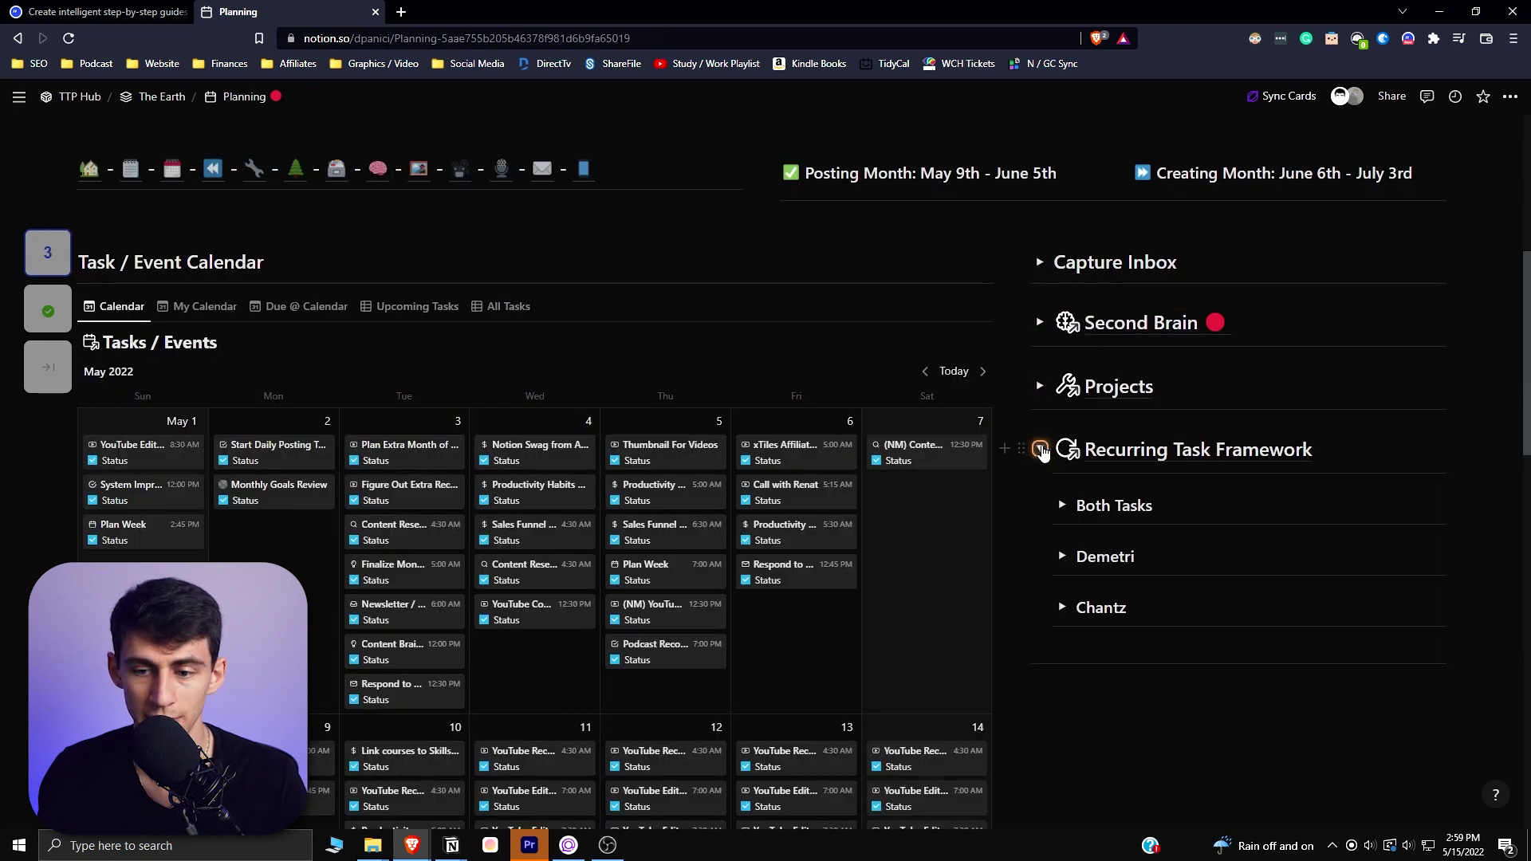
{"action": "scroll", "coordinate": [1045, 438], "scroll_direction": "down", "scroll_amount": 2}
{"action": "left_click", "coordinate": [1063, 398]}
{"action": "scroll", "coordinate": [1085, 369], "scroll_direction": "down", "scroll_amount": 1}
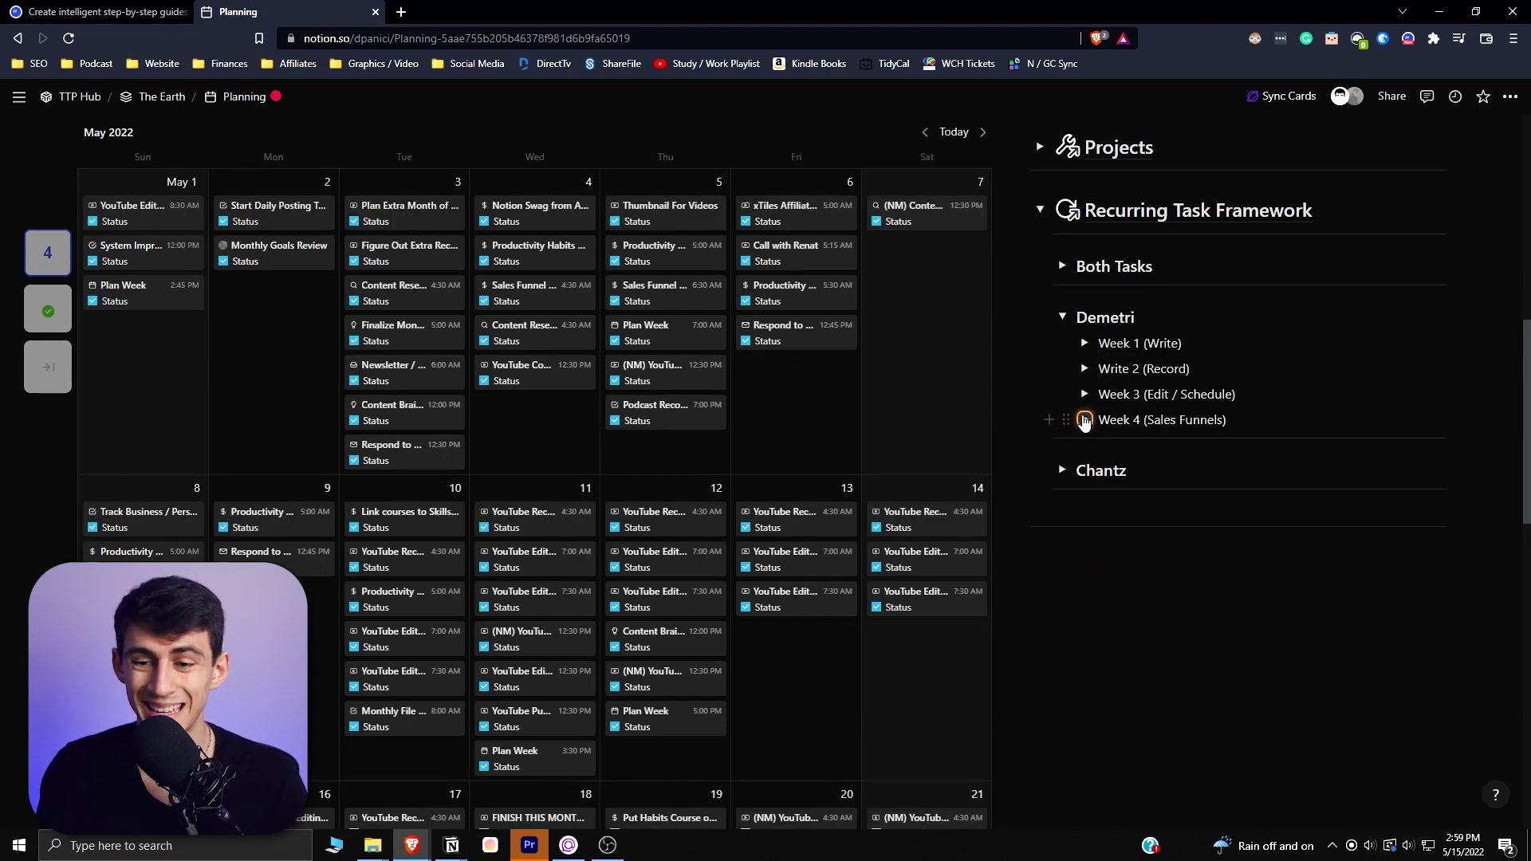
{"action": "left_click", "coordinate": [1085, 421]}
{"action": "scroll", "coordinate": [1087, 414], "scroll_direction": "down", "scroll_amount": 4}
{"action": "scroll", "coordinate": [404, 495], "scroll_direction": "down", "scroll_amount": 1}
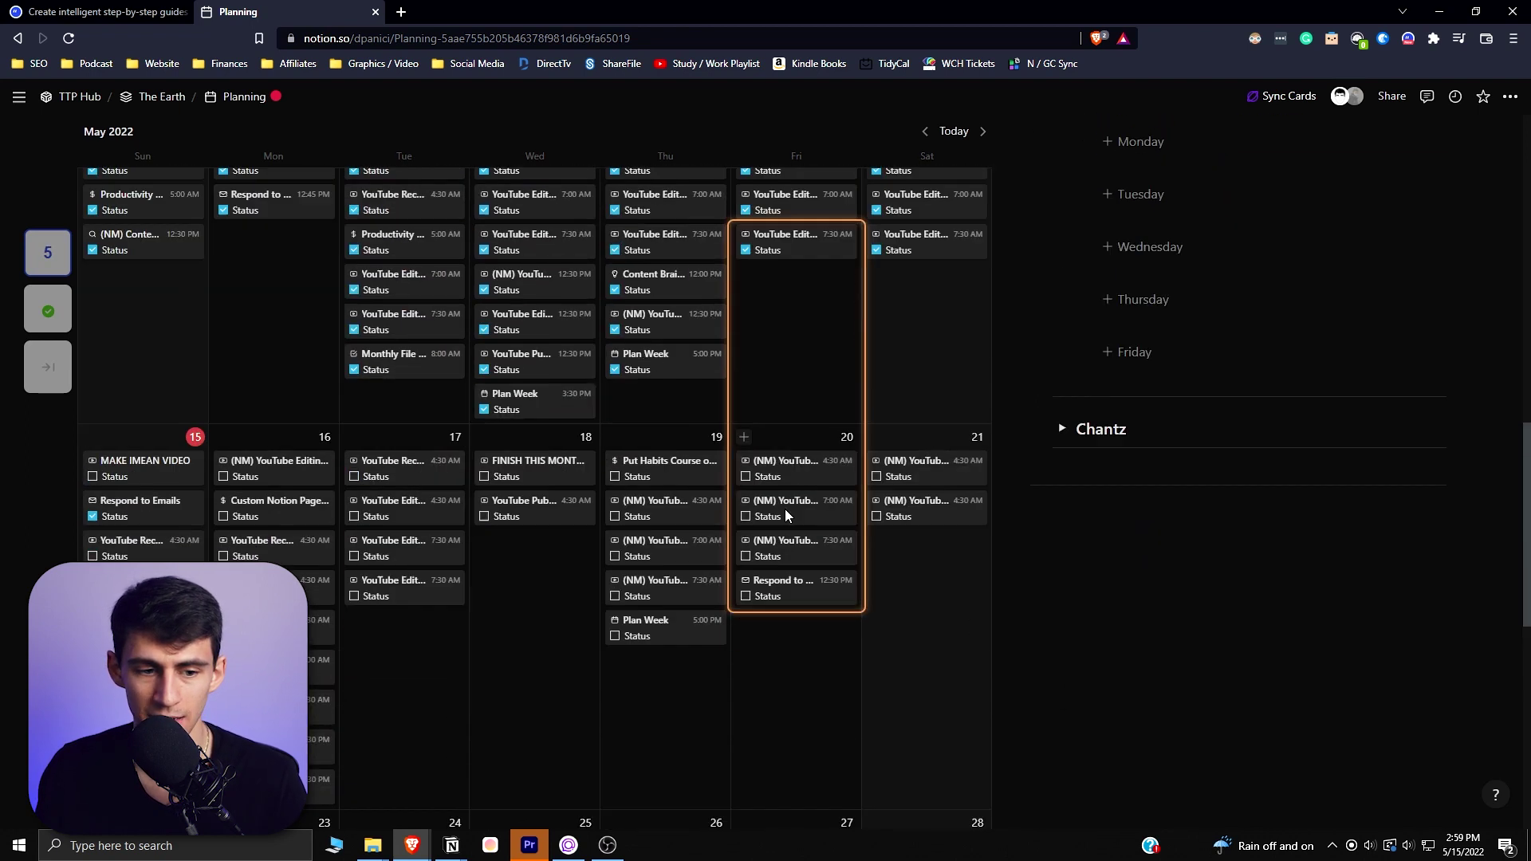
Generate the Week 4 recurring tasks for Saturday - Sunday and for each day from Monday to Friday
{"action": "scroll", "coordinate": [803, 505], "scroll_direction": "up", "scroll_amount": 4}
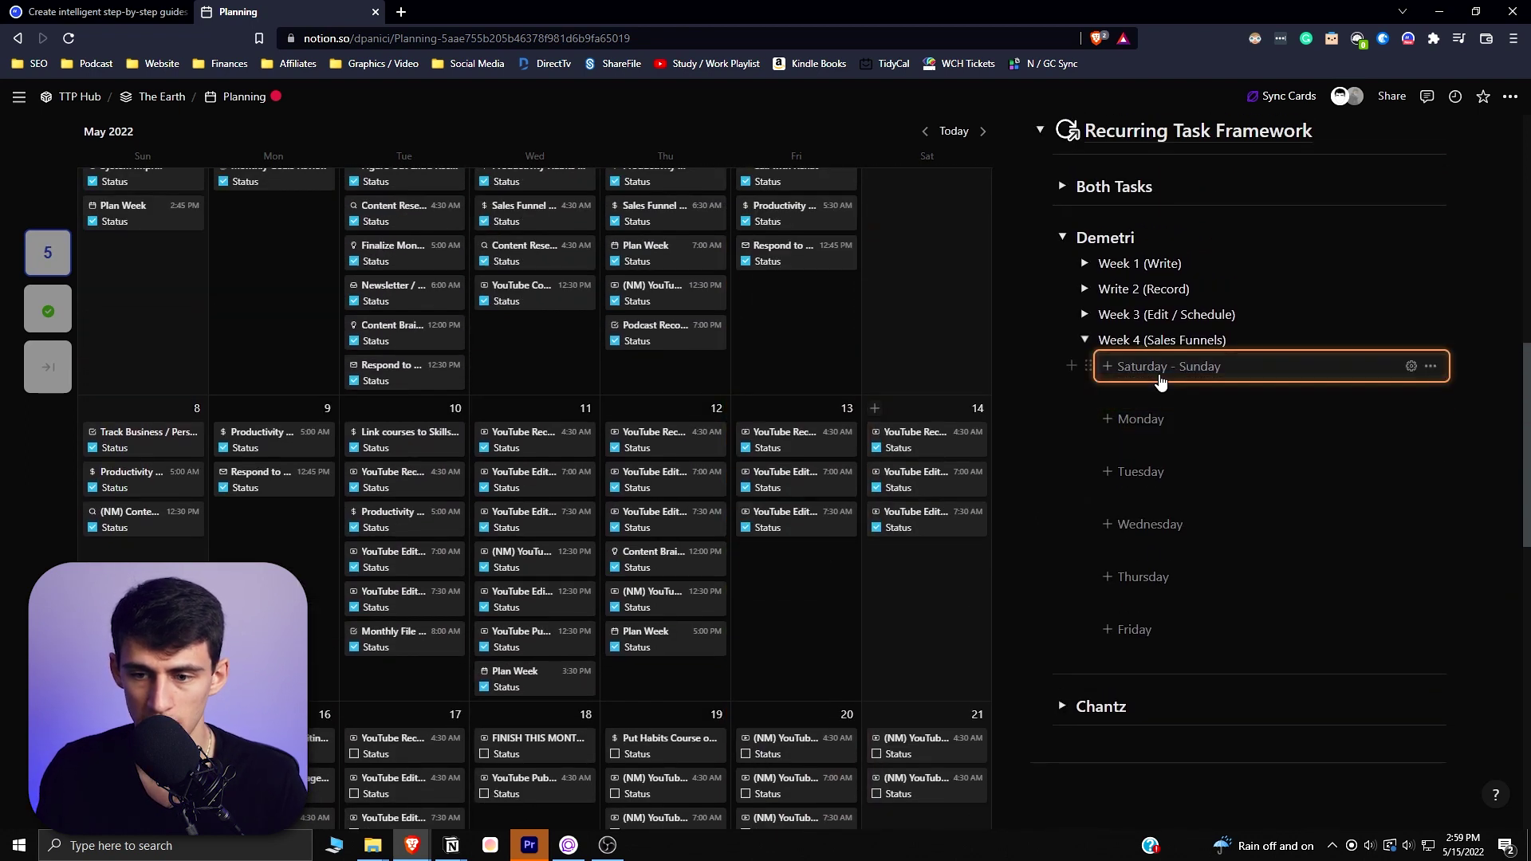
{"action": "scroll", "coordinate": [1152, 576], "scroll_direction": "down", "scroll_amount": 2}
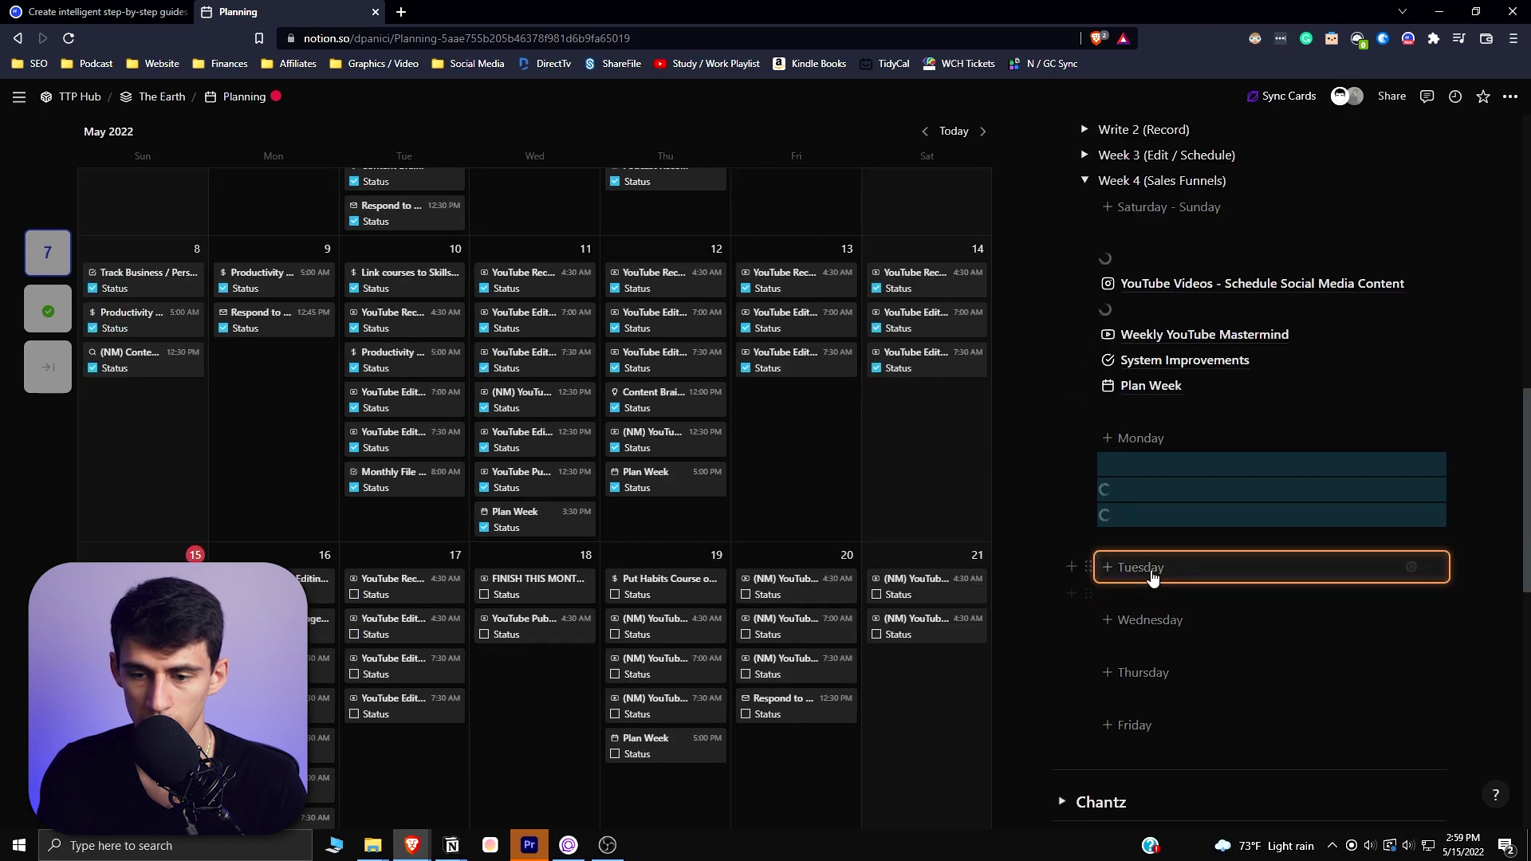
{"action": "scroll", "coordinate": [1152, 575], "scroll_direction": "down", "scroll_amount": 4}
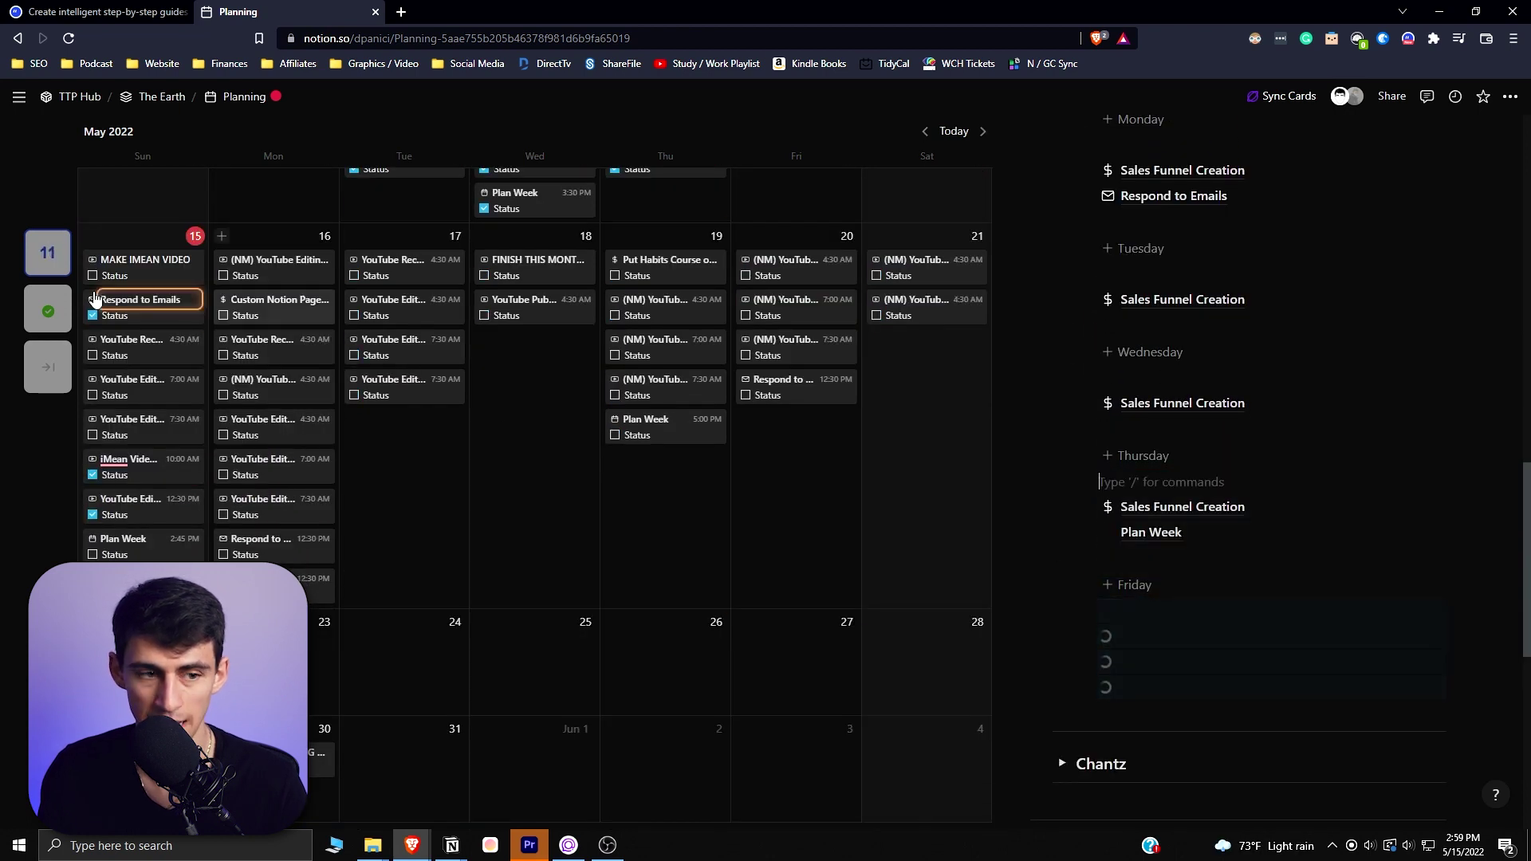
{"action": "mouse_move", "coordinate": [71, 257]}
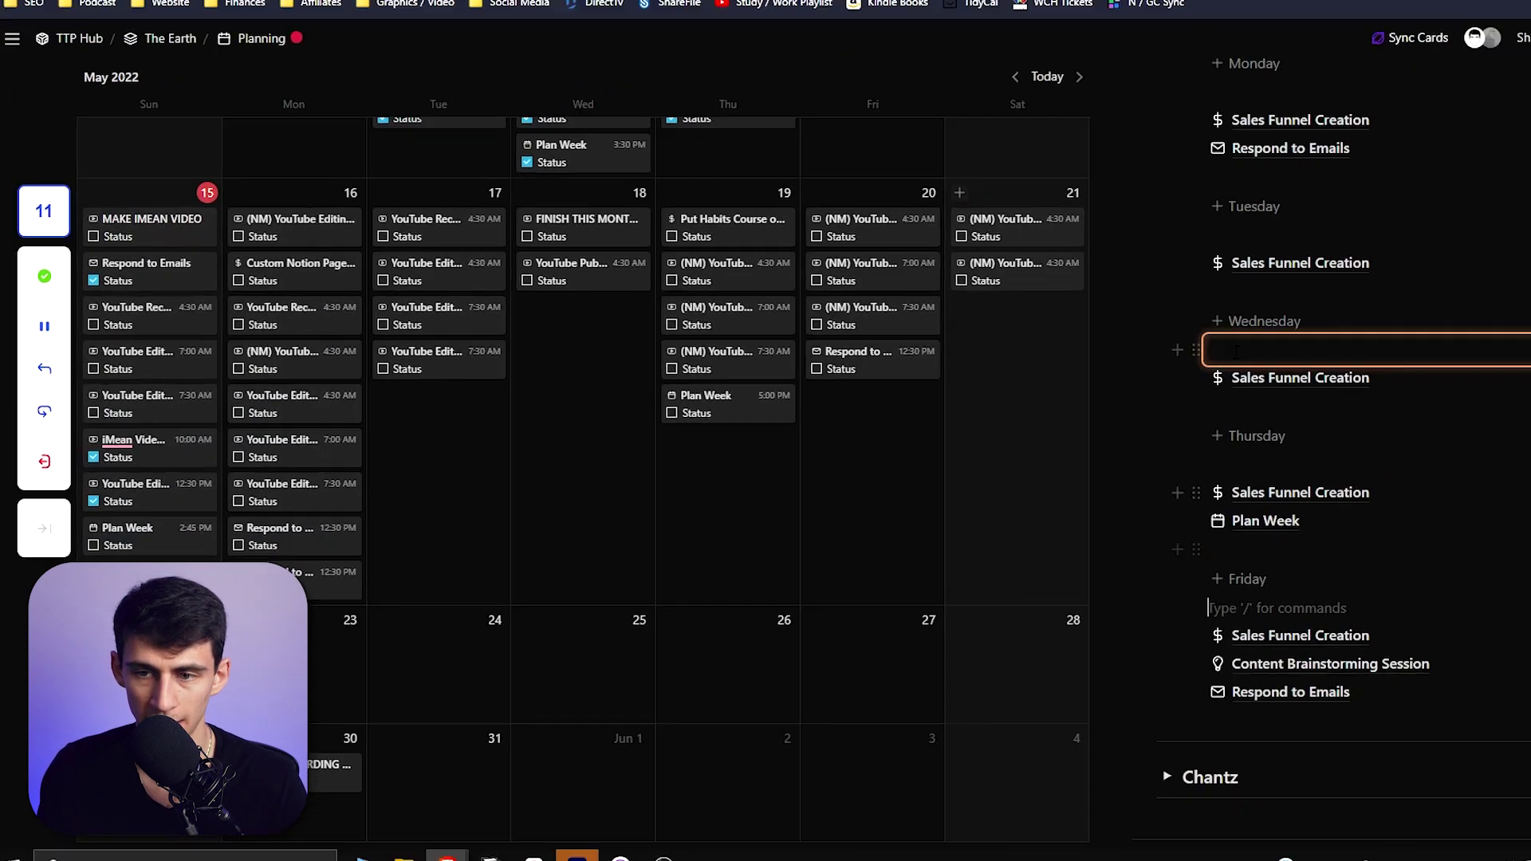
Select the Saturday - Sunday tasks, from YouTube Publishing - SEO to Plan Week, and move them onto May 22 in the calendar
{"action": "scroll", "coordinate": [1237, 351], "scroll_direction": "up", "scroll_amount": 5}
{"action": "left_click_drag", "start_coordinate": [1464, 364], "coordinate": [1169, 495]}
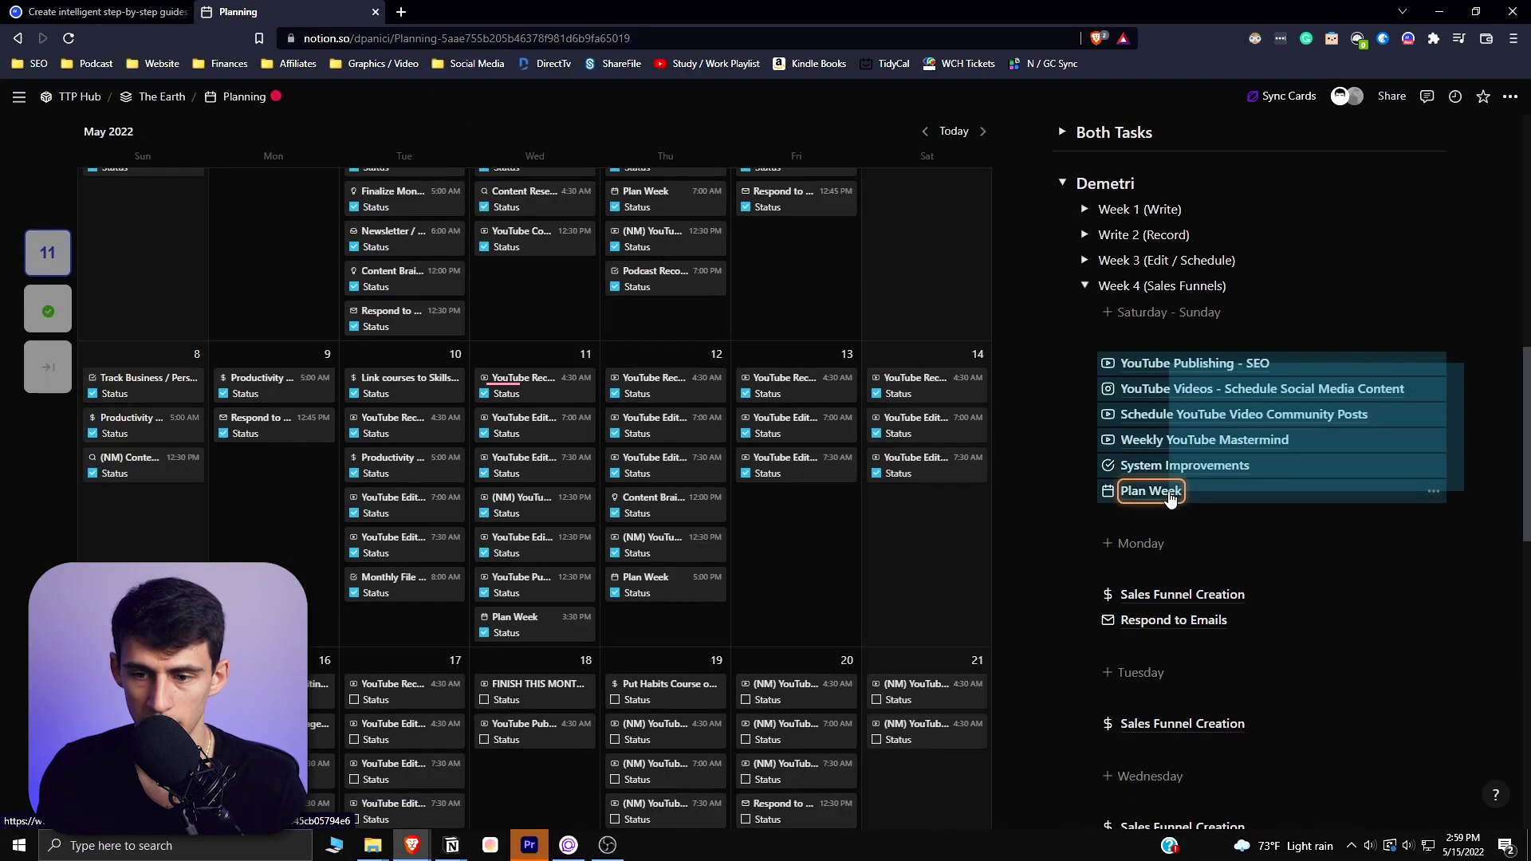
{"action": "scroll", "coordinate": [1169, 494], "scroll_direction": "up", "scroll_amount": 1}
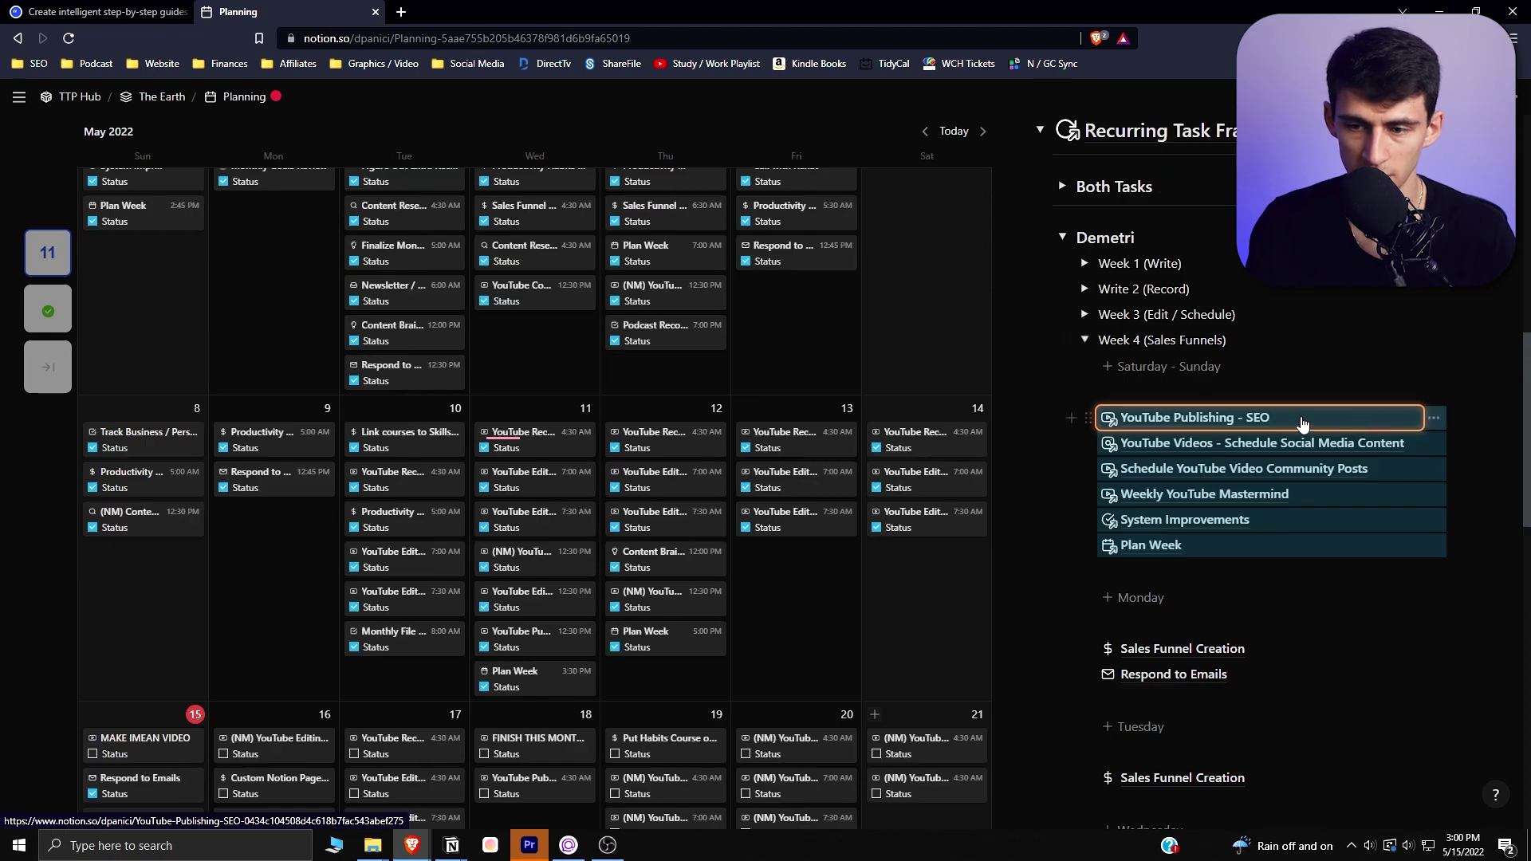
{"action": "left_click_drag", "start_coordinate": [1343, 425], "coordinate": [263, 766]}
Move the Monday through Thursday tasks onto May 23 to May 26 in the calendar and finish the workflow recording
{"action": "left_click_drag", "start_coordinate": [1464, 394], "coordinate": [311, 742]}
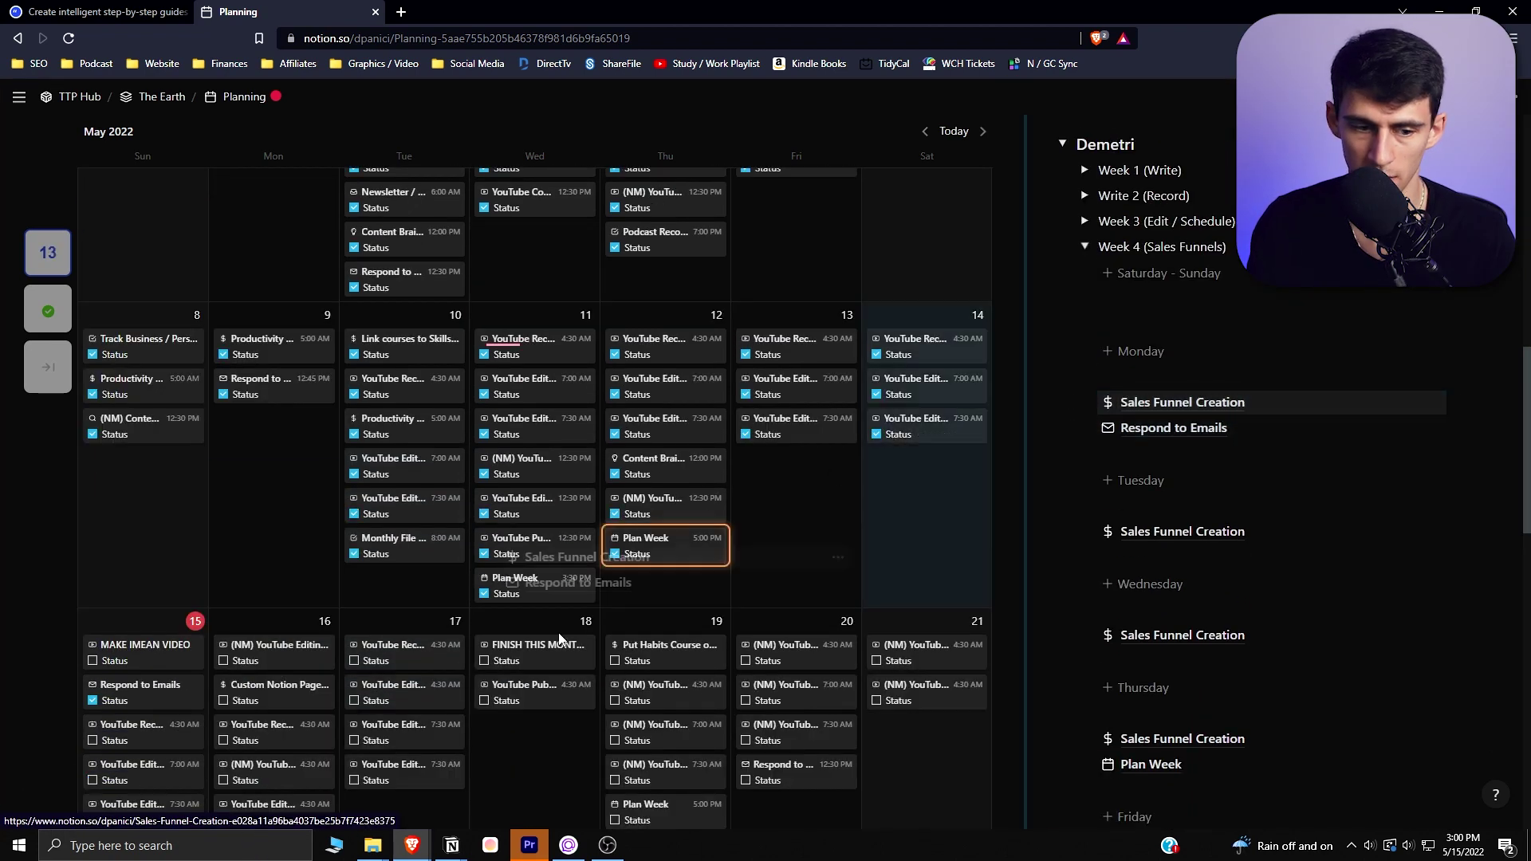
{"action": "scroll", "coordinate": [1268, 462], "scroll_direction": "up", "scroll_amount": 7}
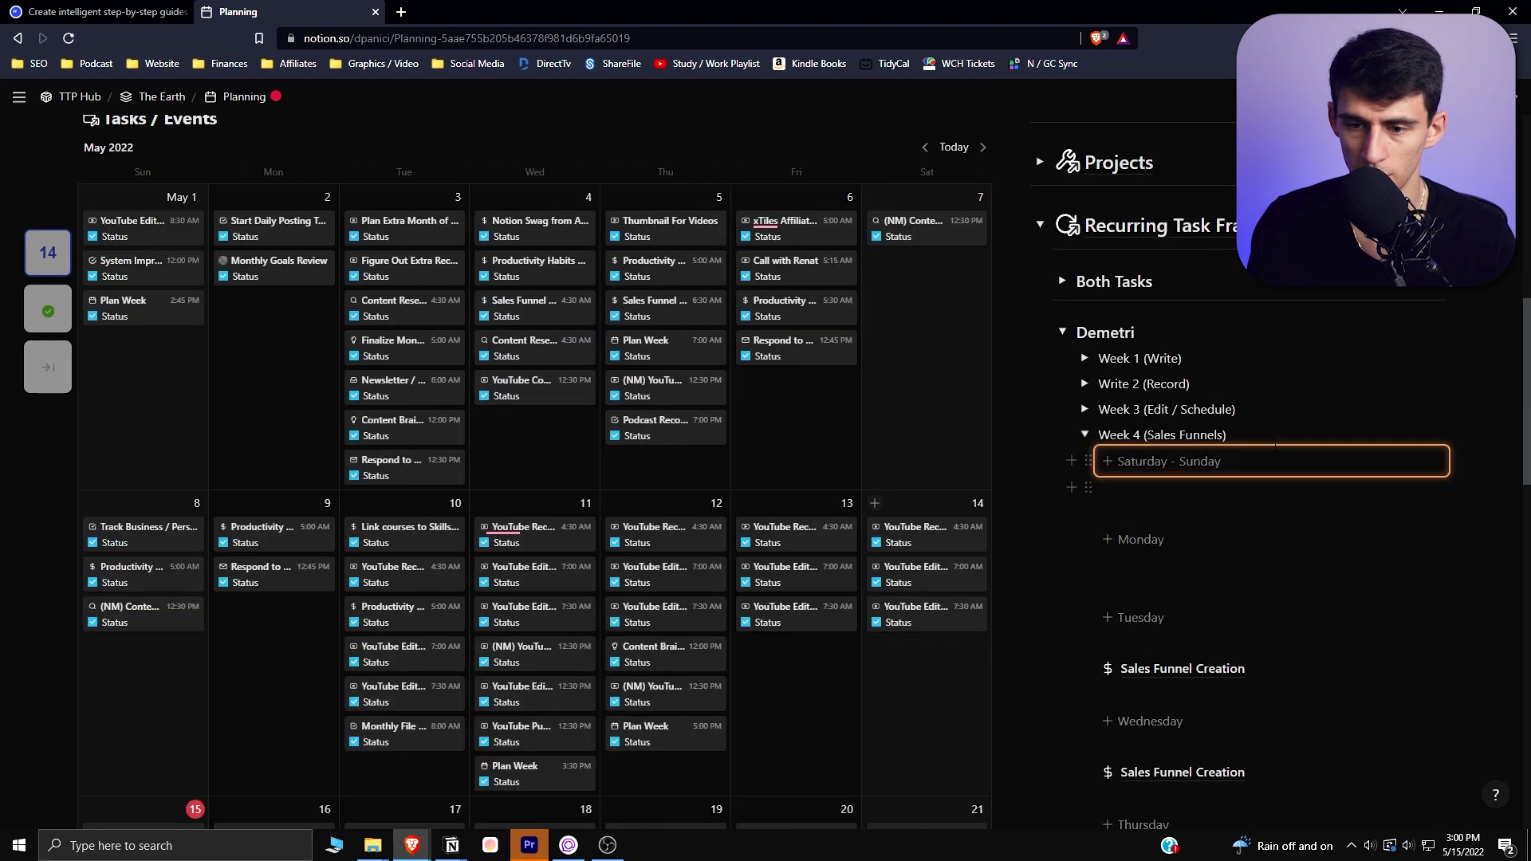
{"action": "scroll", "coordinate": [1269, 462], "scroll_direction": "down", "scroll_amount": 7}
{"action": "left_click_drag", "start_coordinate": [1464, 279], "coordinate": [1276, 327]}
{"action": "left_click_drag", "start_coordinate": [1151, 318], "coordinate": [666, 701]}
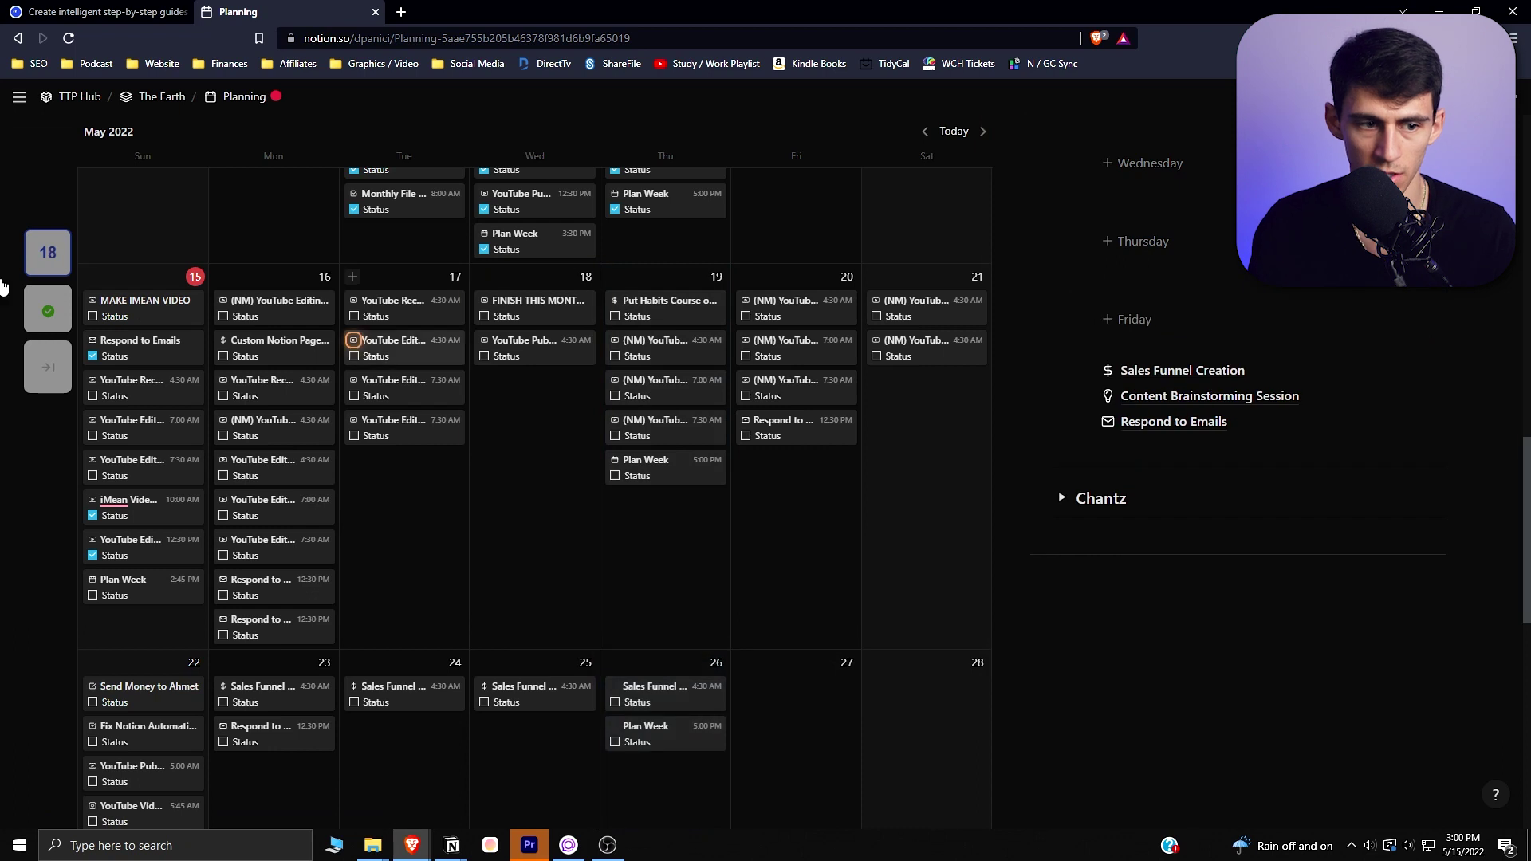
{"action": "left_click", "coordinate": [51, 316]}
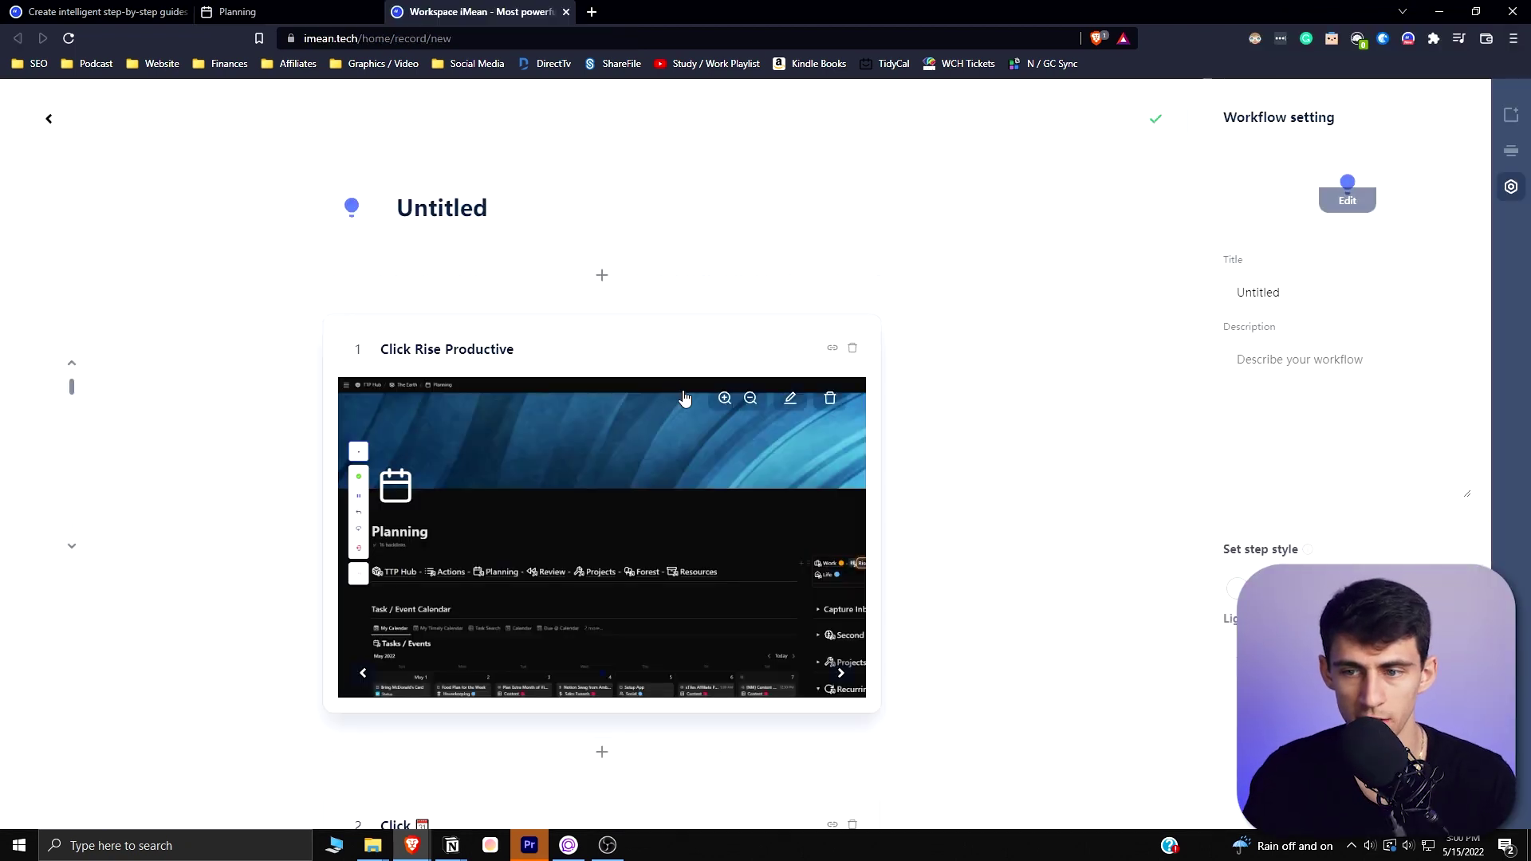
Review the recorded steps and screenshots from Click Rise Productive through Drag YouTube Publishing - SEO
{"action": "scroll", "coordinate": [694, 512], "scroll_direction": "down", "scroll_amount": 5}
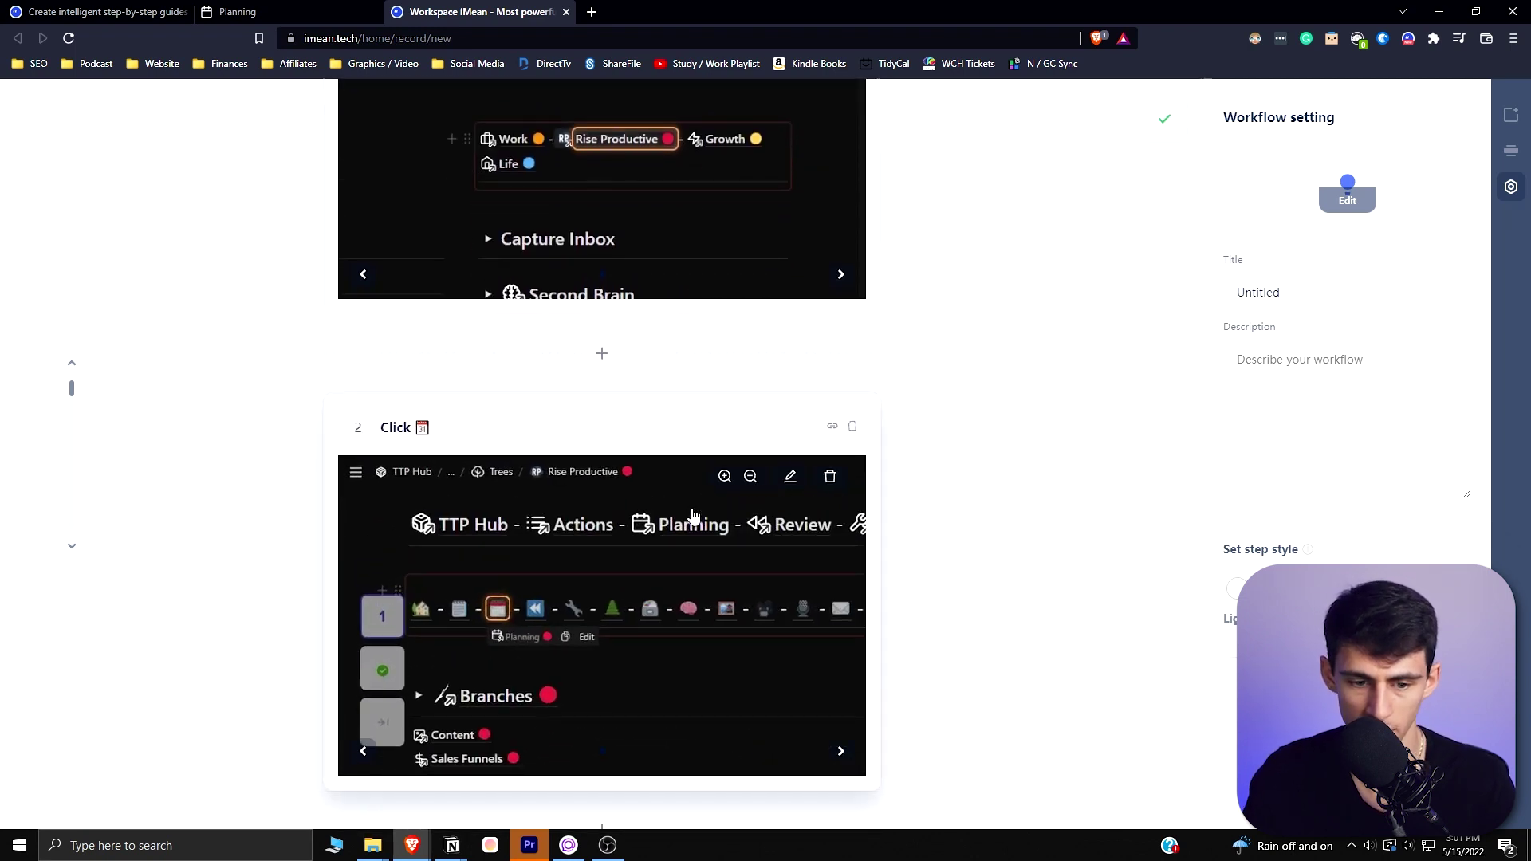
{"action": "scroll", "coordinate": [540, 528], "scroll_direction": "down", "scroll_amount": 1}
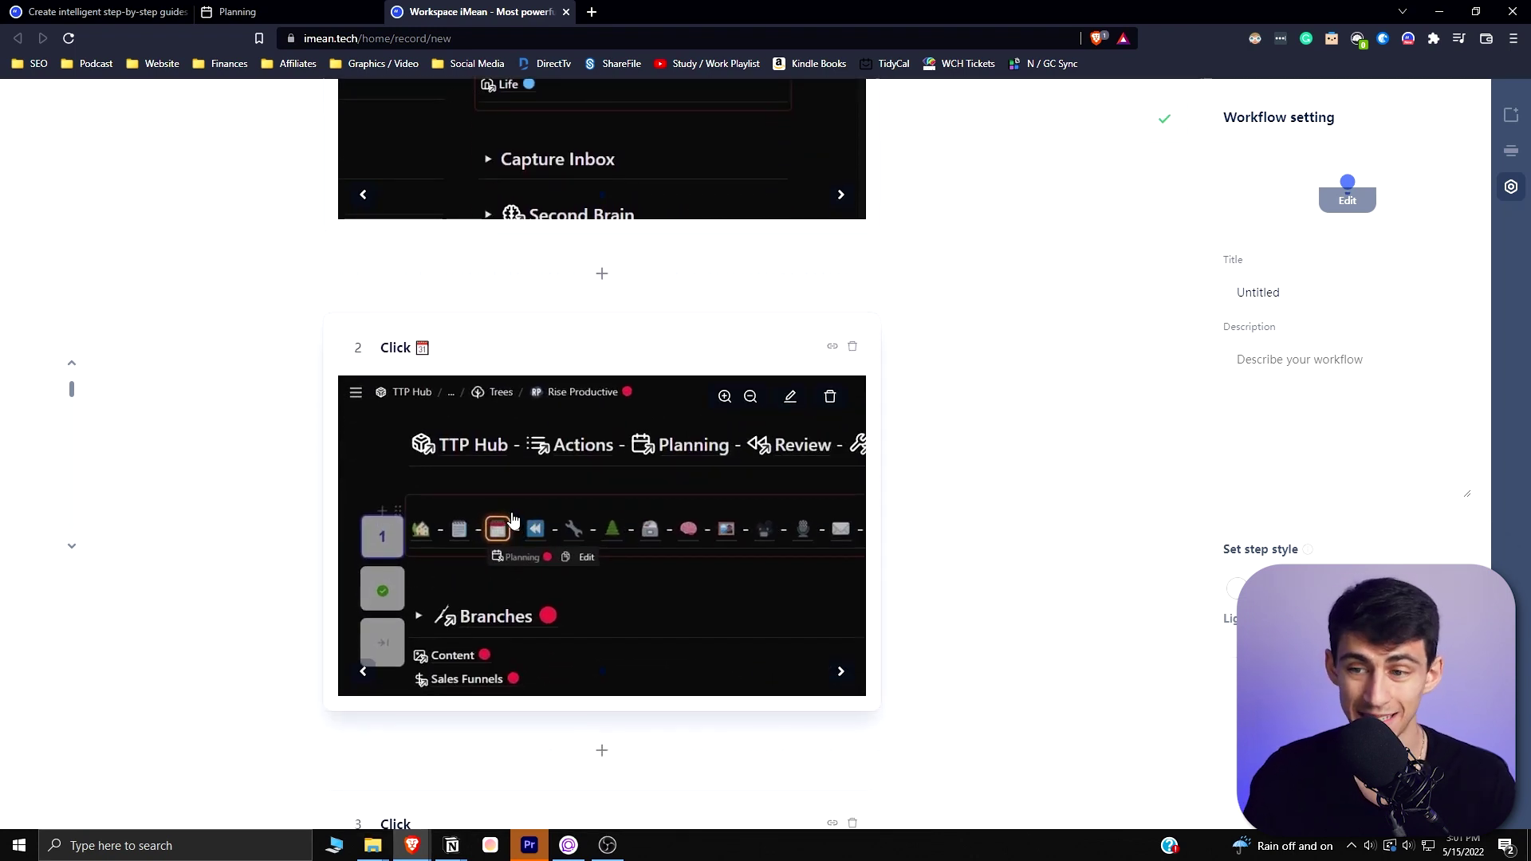
{"action": "scroll", "coordinate": [513, 520], "scroll_direction": "down", "scroll_amount": 6}
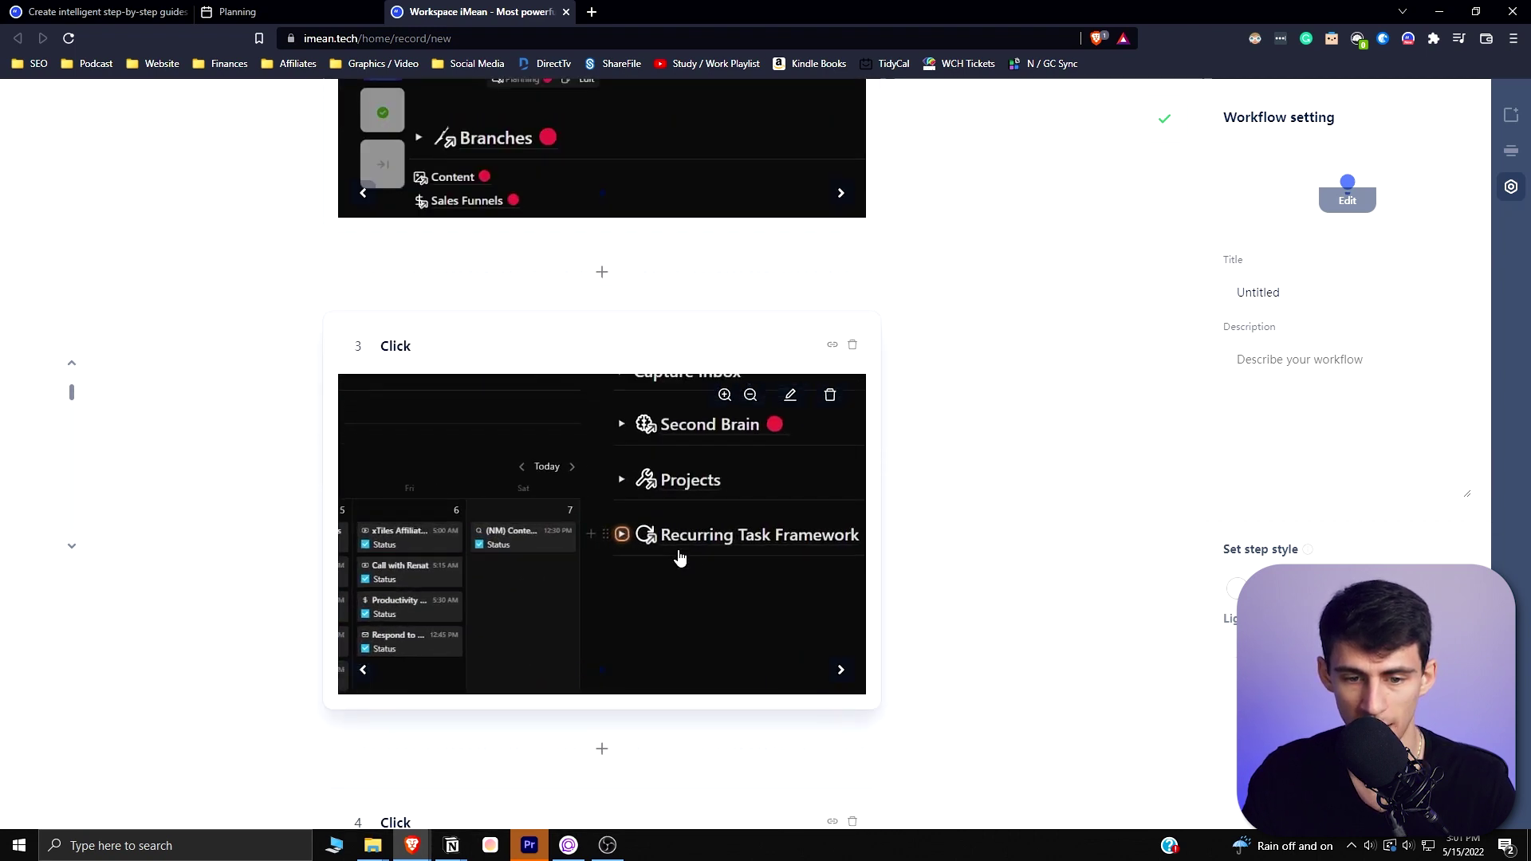
{"action": "scroll", "coordinate": [740, 531], "scroll_direction": "down", "scroll_amount": 6}
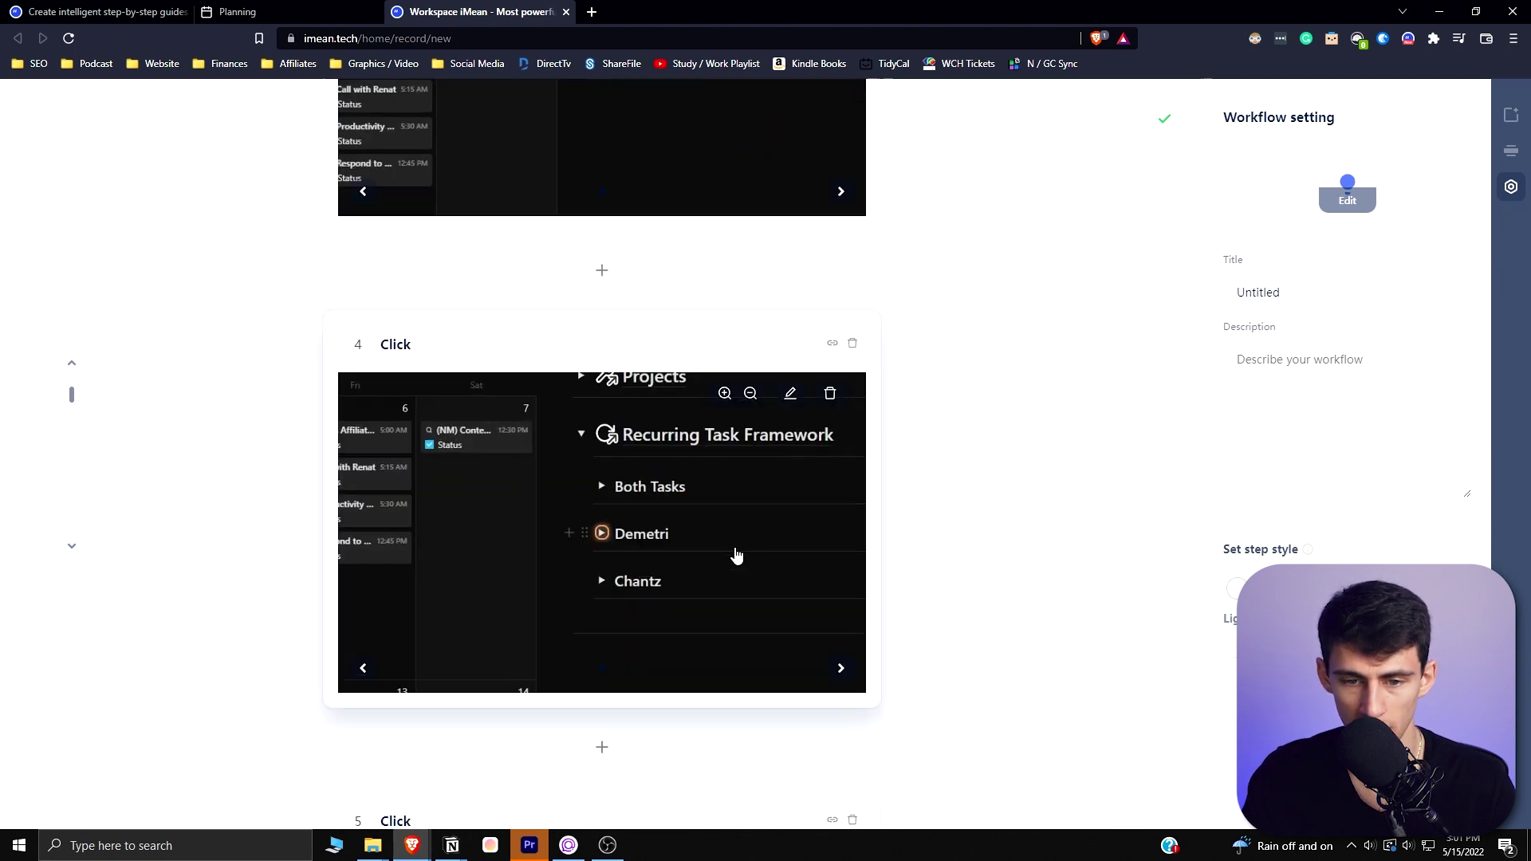
{"action": "scroll", "coordinate": [735, 550], "scroll_direction": "down", "scroll_amount": 8}
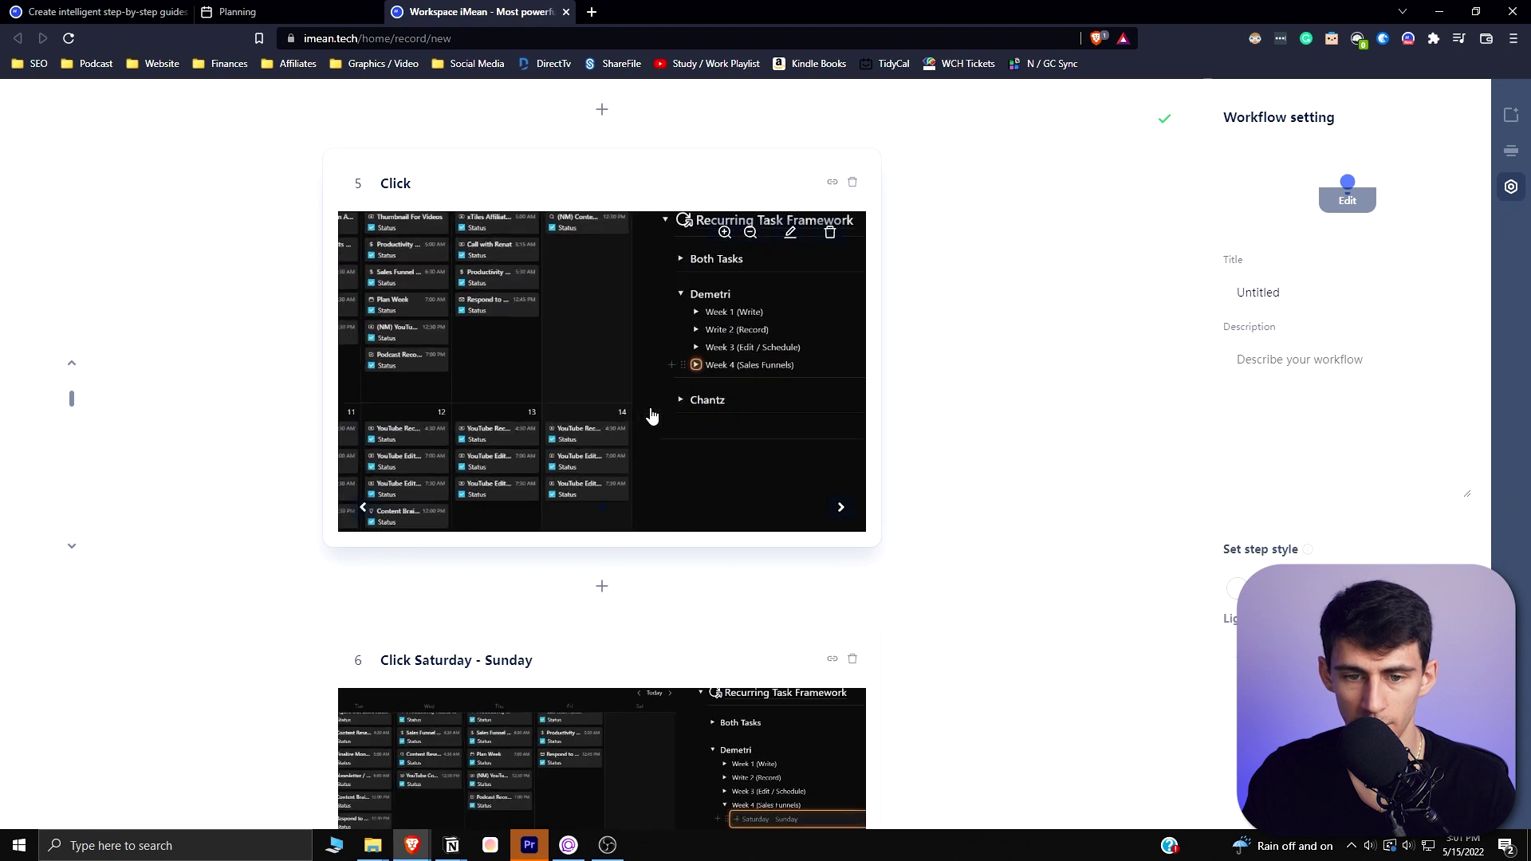
{"action": "scroll", "coordinate": [651, 419], "scroll_direction": "down", "scroll_amount": 4}
{"action": "scroll", "coordinate": [630, 500], "scroll_direction": "down", "scroll_amount": 7}
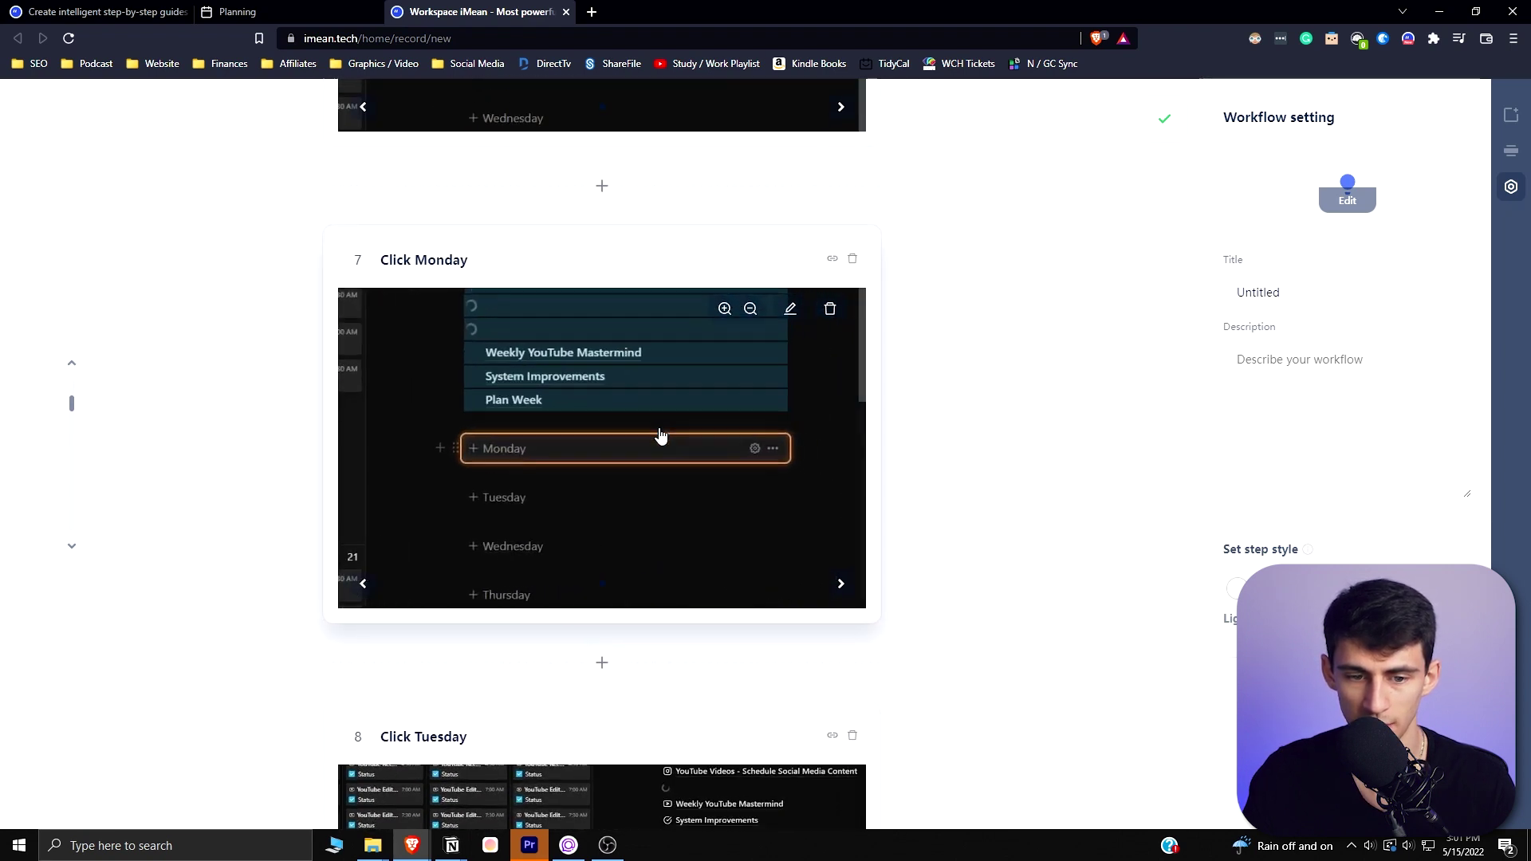
{"action": "scroll", "coordinate": [638, 479], "scroll_direction": "down", "scroll_amount": 4}
{"action": "scroll", "coordinate": [621, 525], "scroll_direction": "down", "scroll_amount": 5}
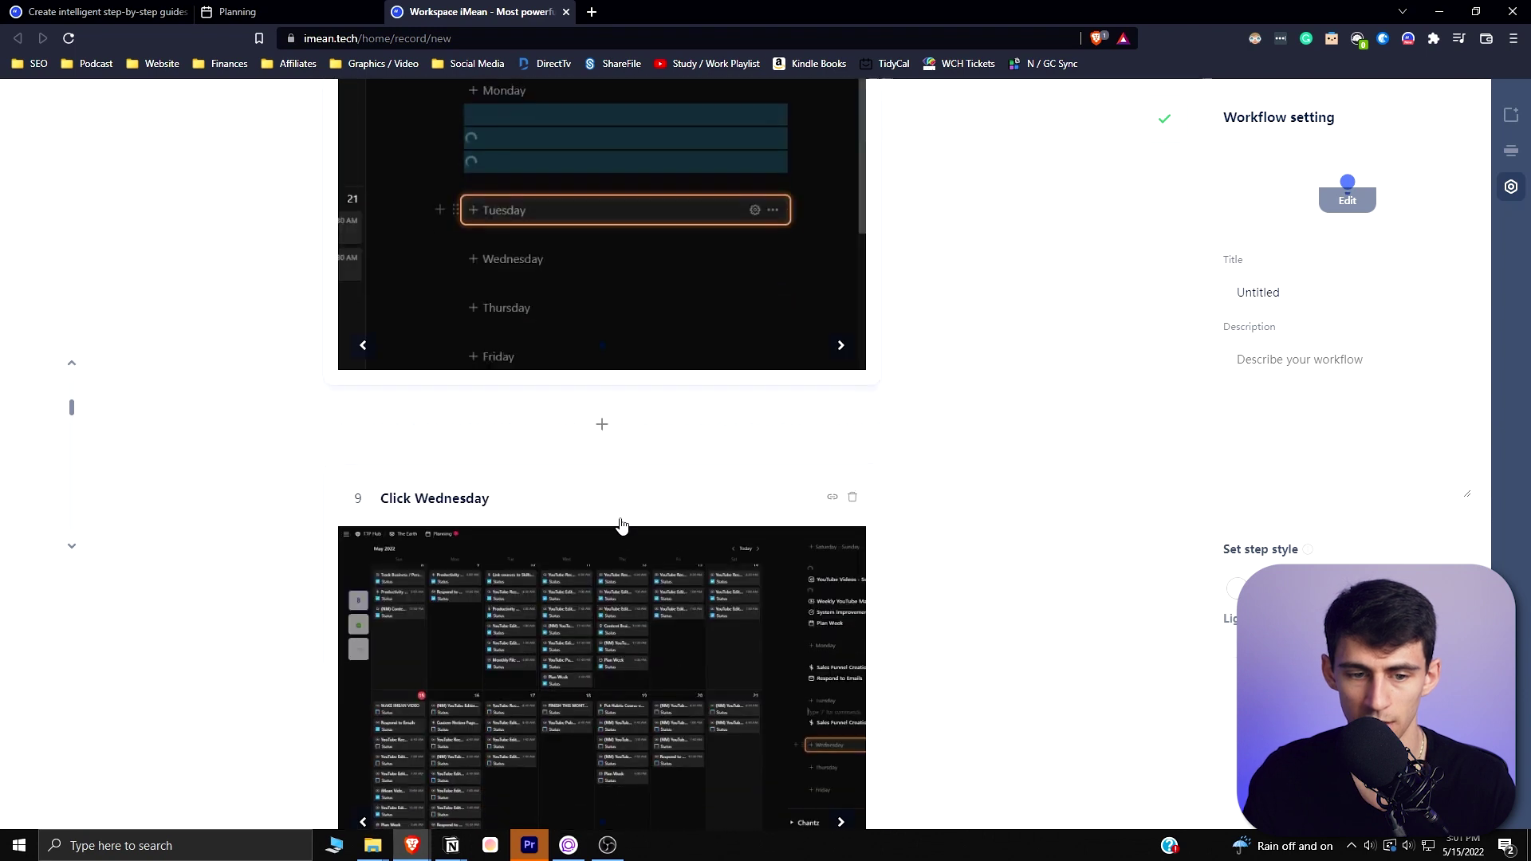
{"action": "scroll", "coordinate": [618, 531], "scroll_direction": "down", "scroll_amount": 1}
{"action": "scroll", "coordinate": [618, 534], "scroll_direction": "down", "scroll_amount": 7}
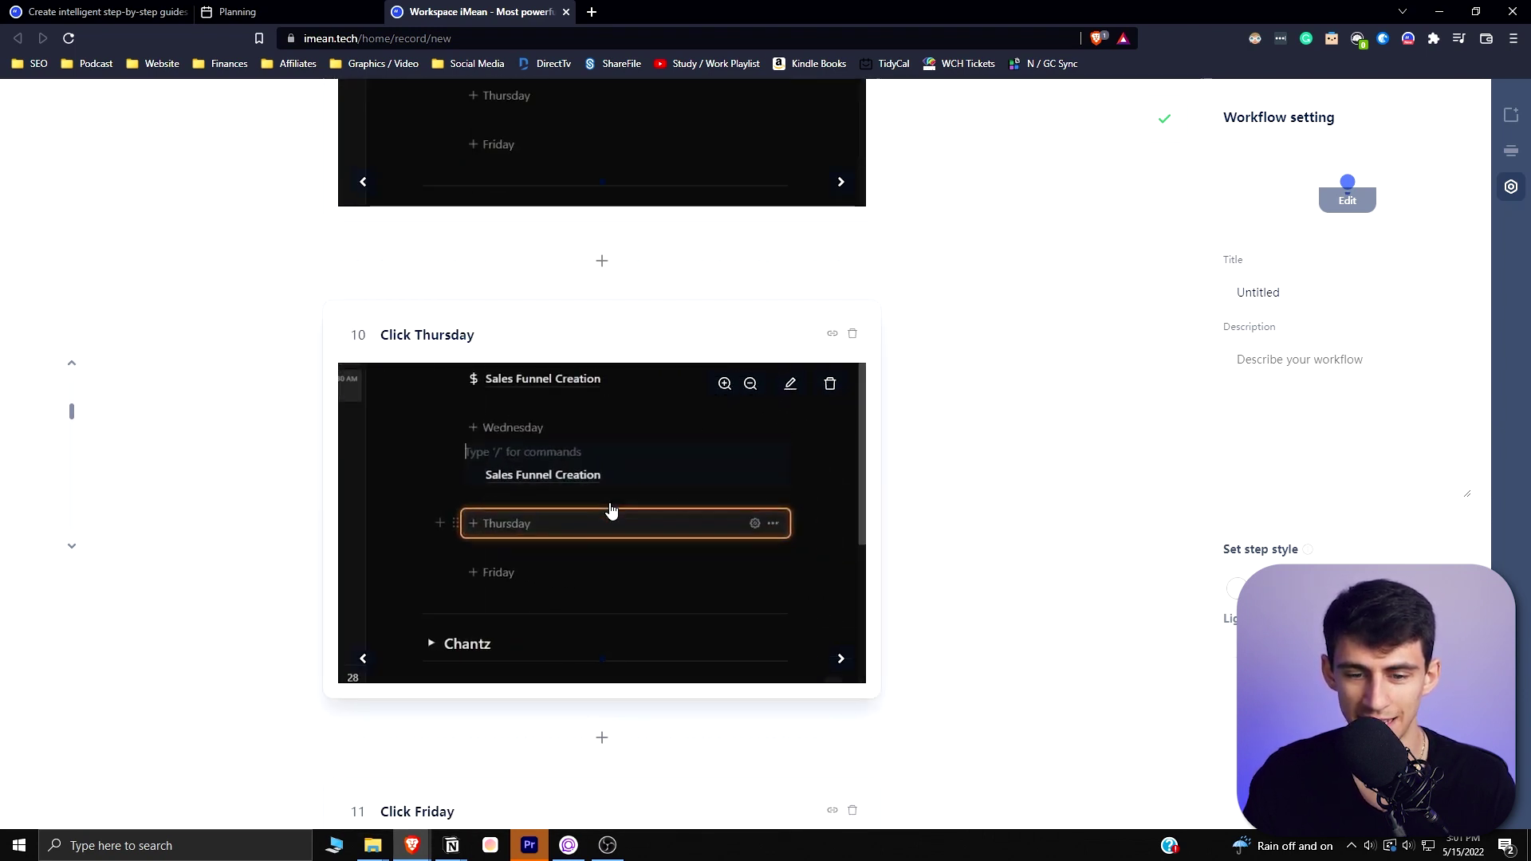
{"action": "scroll", "coordinate": [612, 510], "scroll_direction": "down", "scroll_amount": 7}
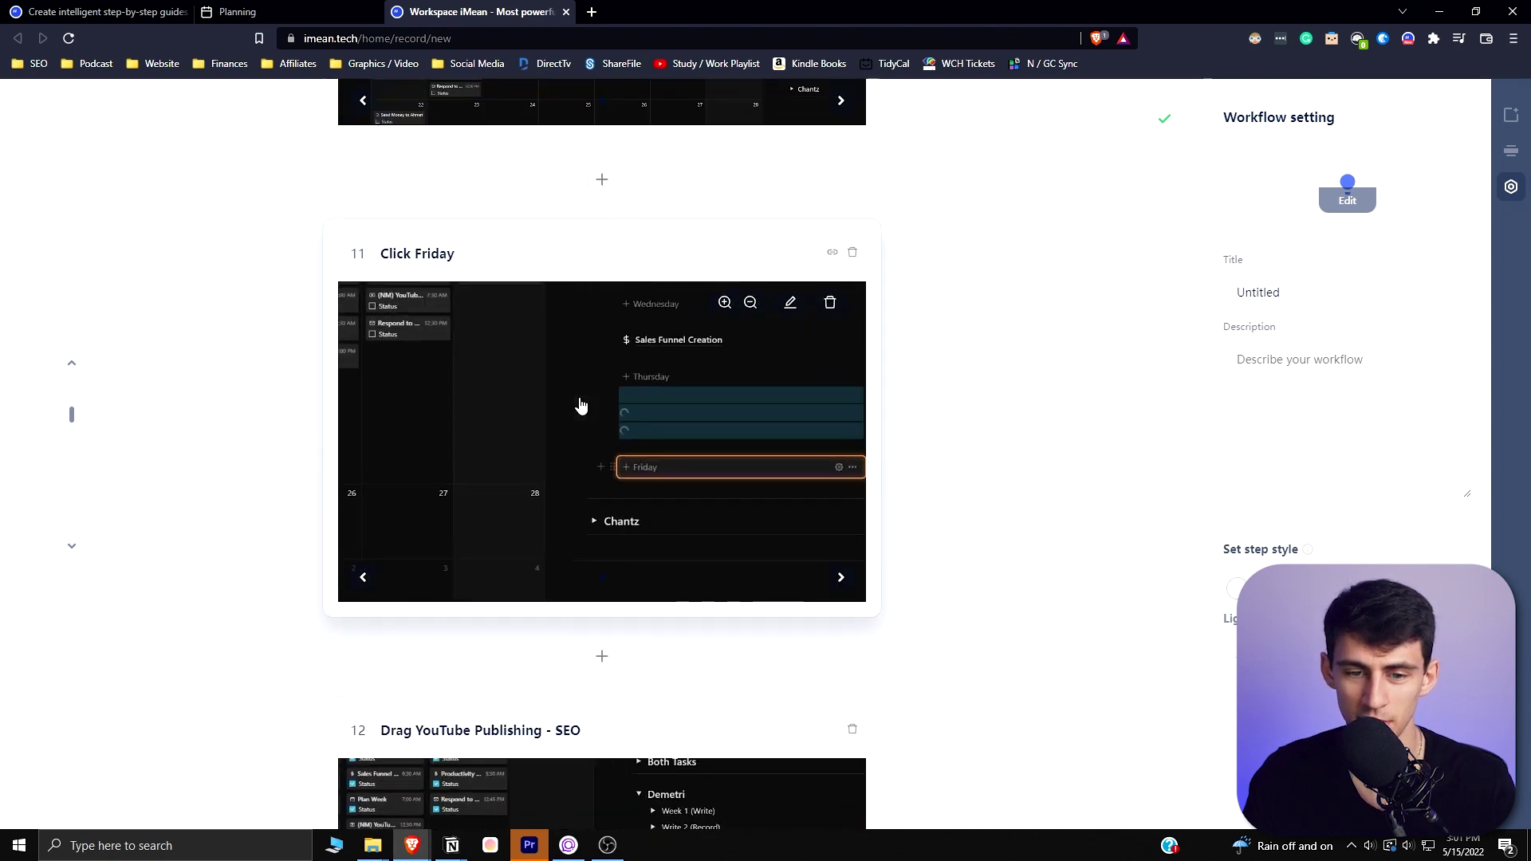
{"action": "scroll", "coordinate": [586, 395], "scroll_direction": "down", "scroll_amount": 5}
{"action": "scroll", "coordinate": [598, 377], "scroll_direction": "down", "scroll_amount": 7}
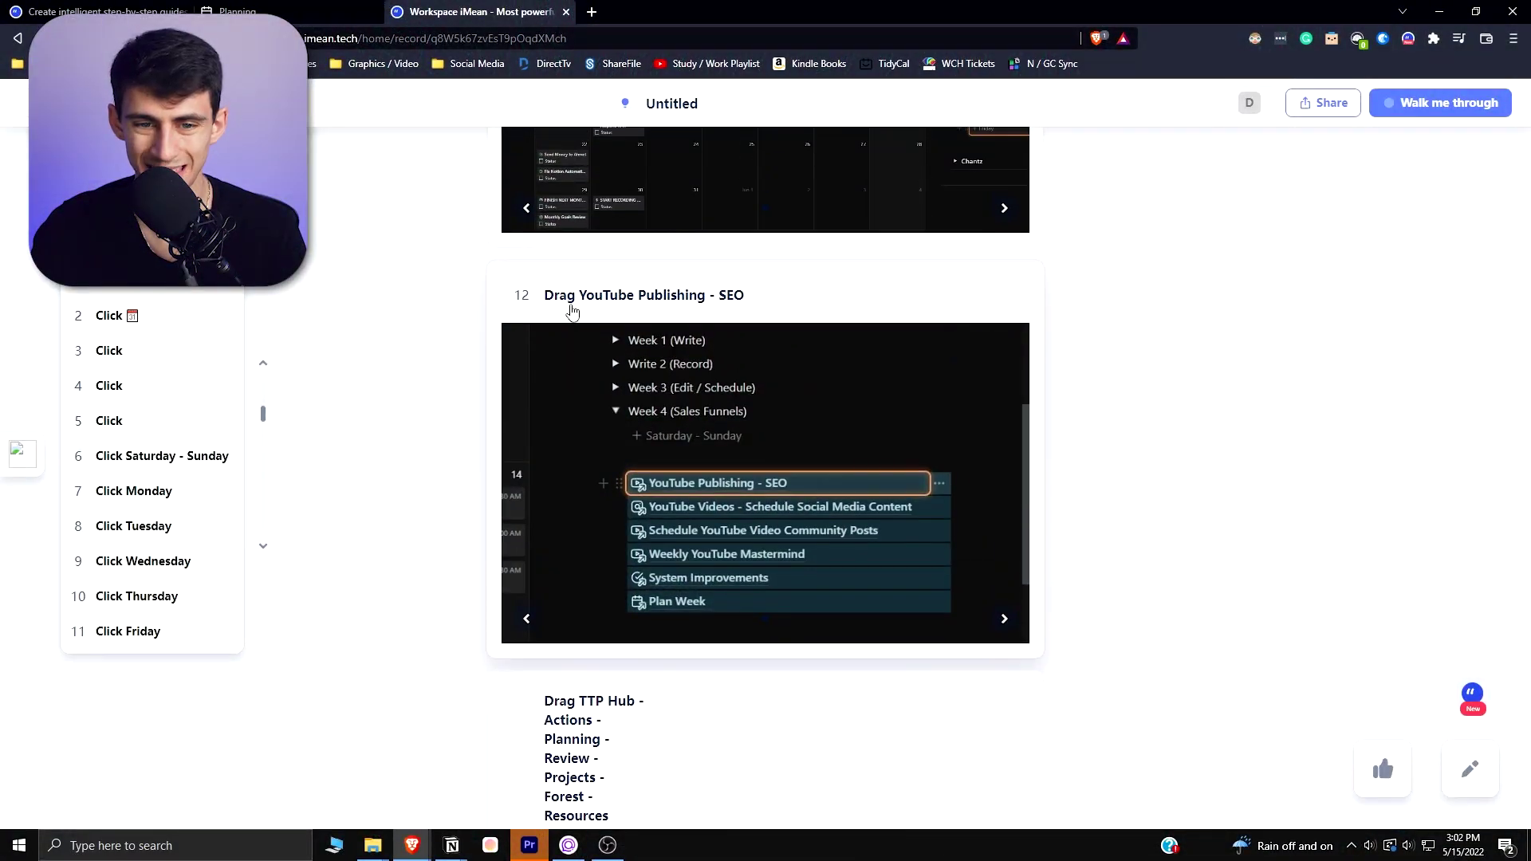
Examine the saved guide's drag steps, including the long captured text in the title following Drag YouTube Publishing - SEO
{"action": "scroll", "coordinate": [561, 363], "scroll_direction": "down", "scroll_amount": 5}
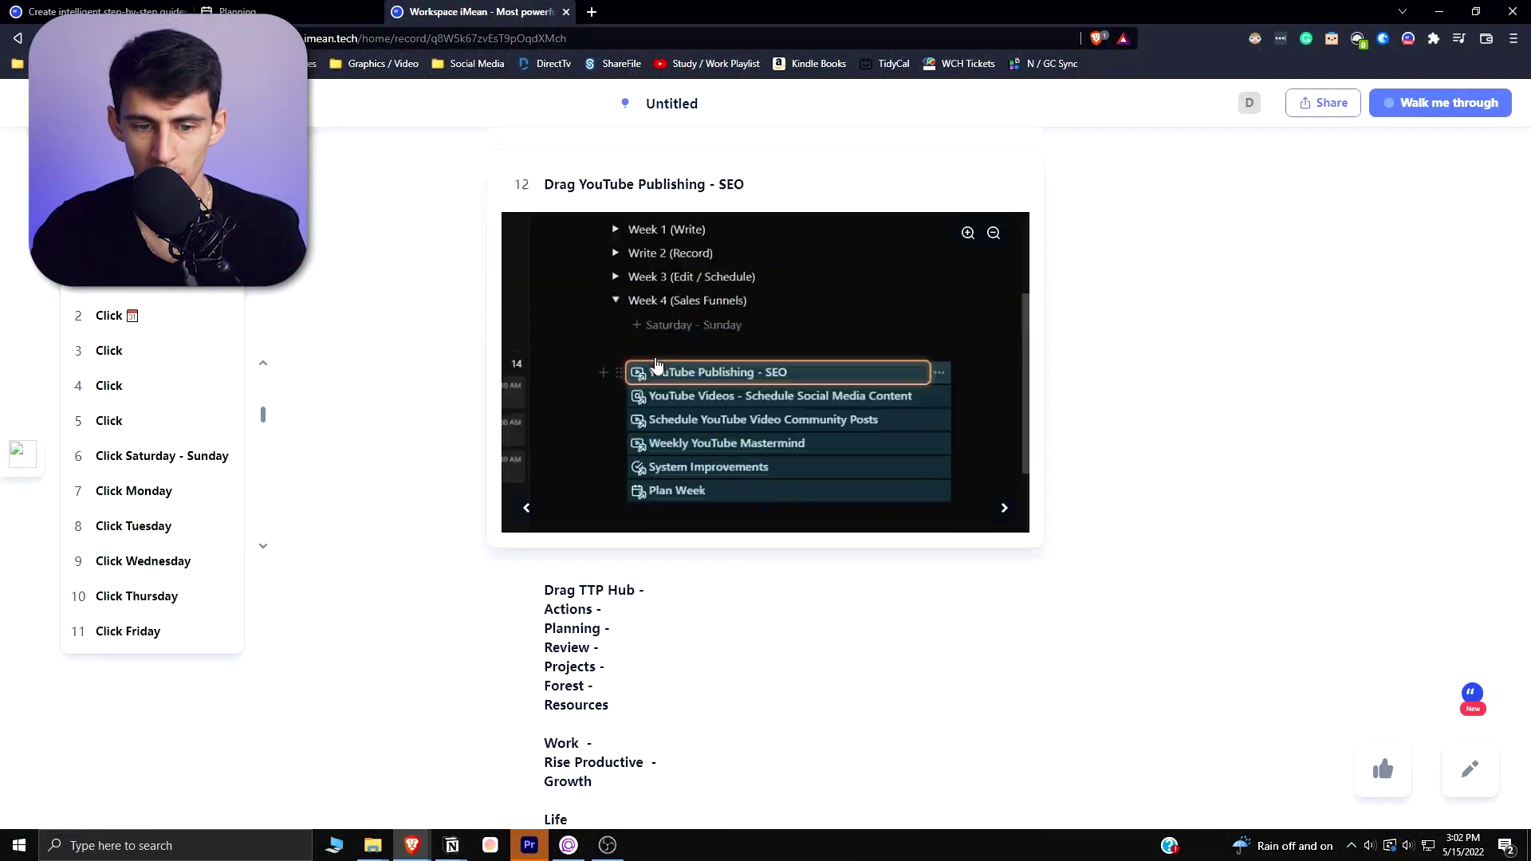
{"action": "scroll", "coordinate": [695, 512], "scroll_direction": "down", "scroll_amount": 7}
{"action": "scroll", "coordinate": [673, 454], "scroll_direction": "up", "scroll_amount": 10}
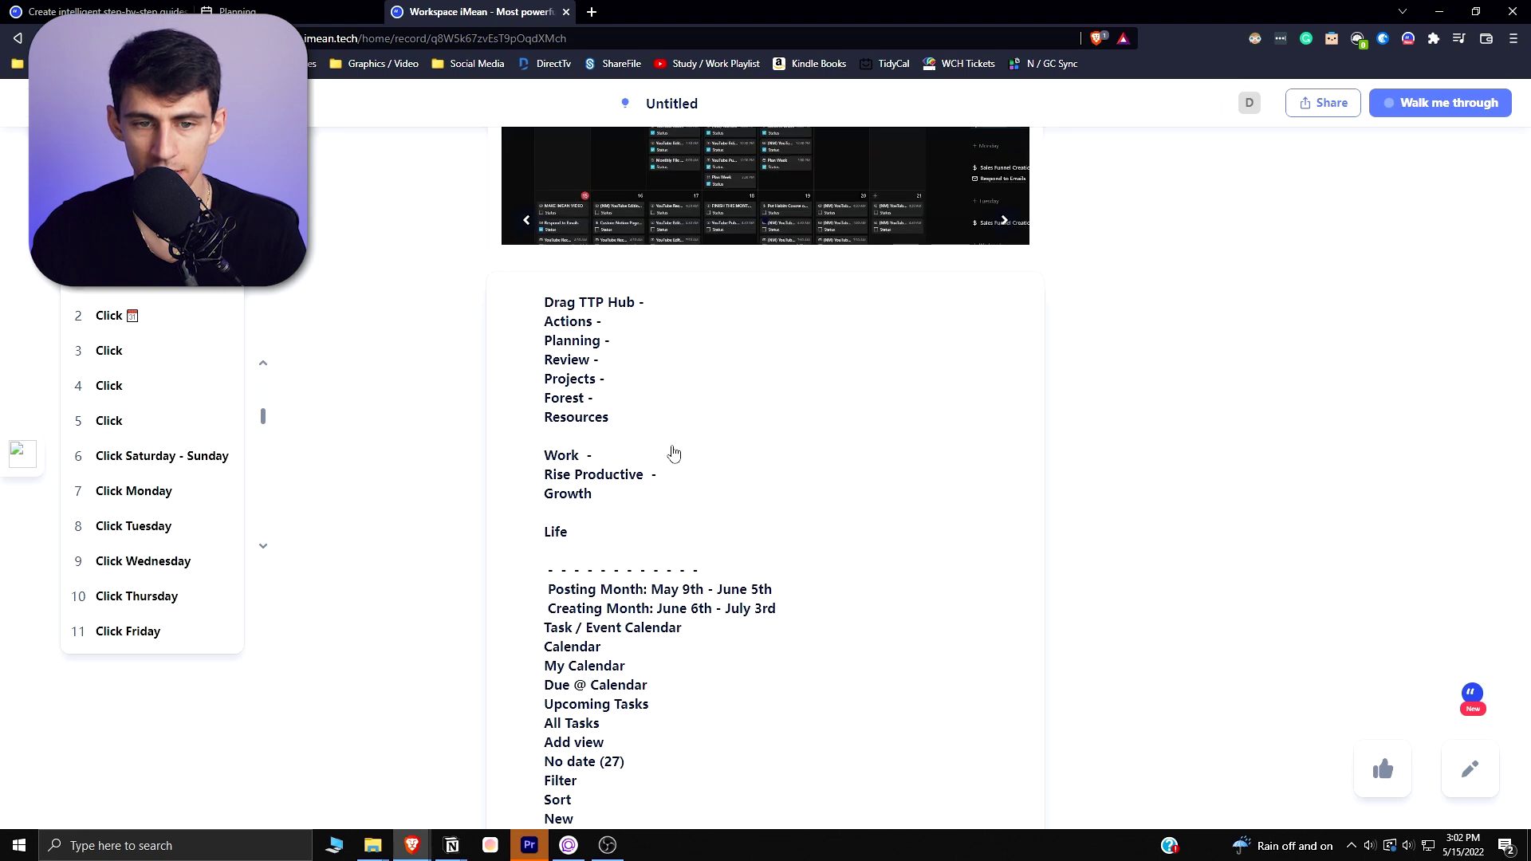
{"action": "scroll", "coordinate": [665, 586], "scroll_direction": "down", "scroll_amount": 1}
{"action": "scroll", "coordinate": [668, 558], "scroll_direction": "down", "scroll_amount": 5}
{"action": "scroll", "coordinate": [670, 530], "scroll_direction": "up", "scroll_amount": 1}
{"action": "scroll", "coordinate": [666, 479], "scroll_direction": "down", "scroll_amount": 15}
{"action": "scroll", "coordinate": [706, 435], "scroll_direction": "down", "scroll_amount": 8}
{"action": "scroll", "coordinate": [708, 439], "scroll_direction": "up", "scroll_amount": 15}
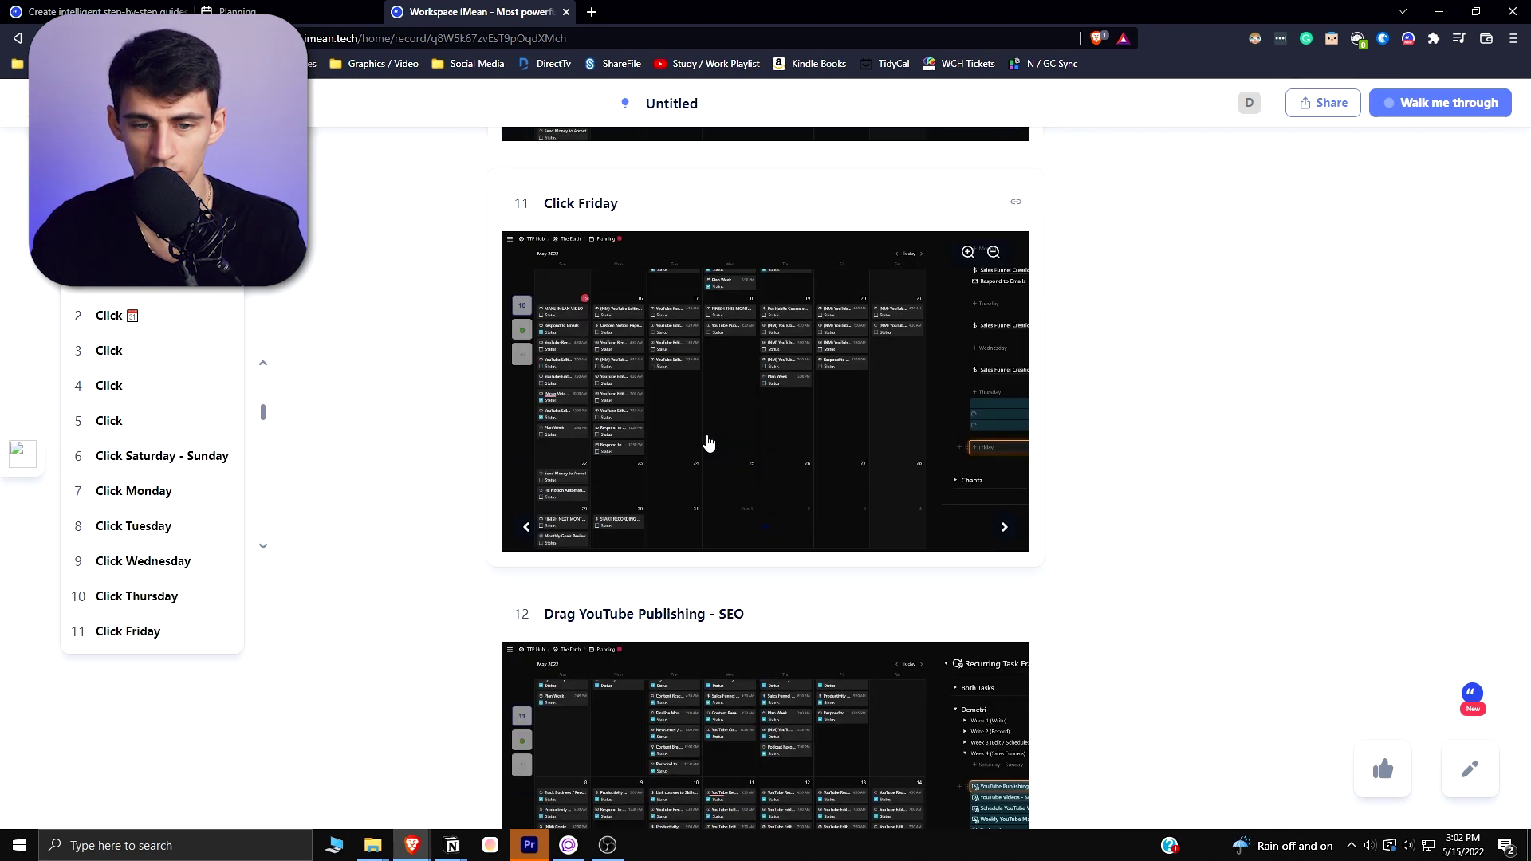
Open the guide for editing and replace the long captured title of step 13 with "Drag to Sunday"
{"action": "left_click", "coordinate": [1470, 768]}
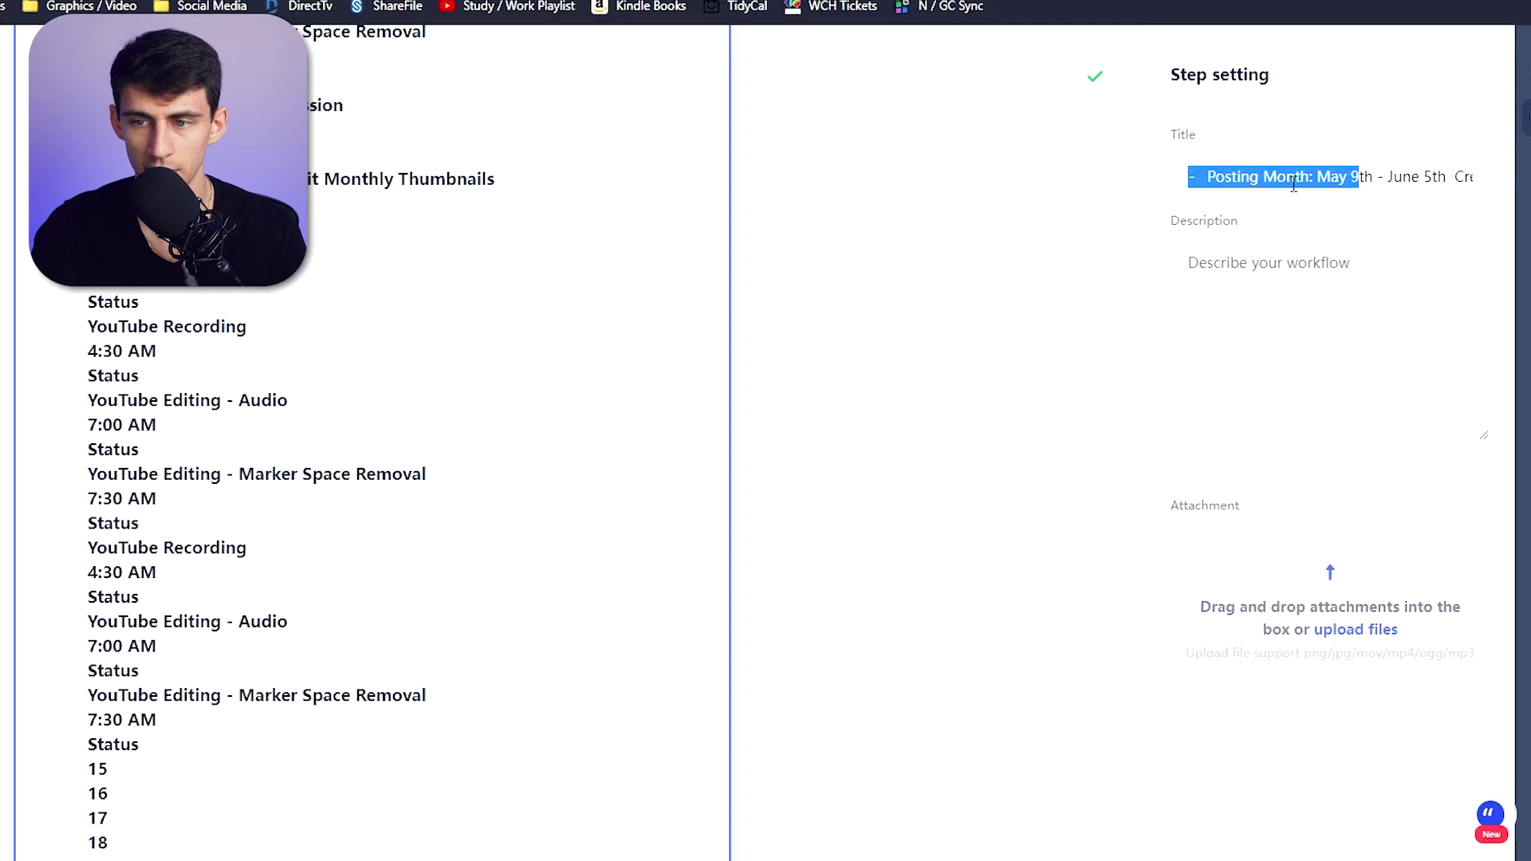
{"action": "key", "text": "BackSpace"}
{"action": "scroll", "coordinate": [909, 213], "scroll_direction": "up", "scroll_amount": 3}
{"action": "scroll", "coordinate": [450, 456], "scroll_direction": "up", "scroll_amount": 2}
{"action": "scroll", "coordinate": [451, 459], "scroll_direction": "down", "scroll_amount": 2}
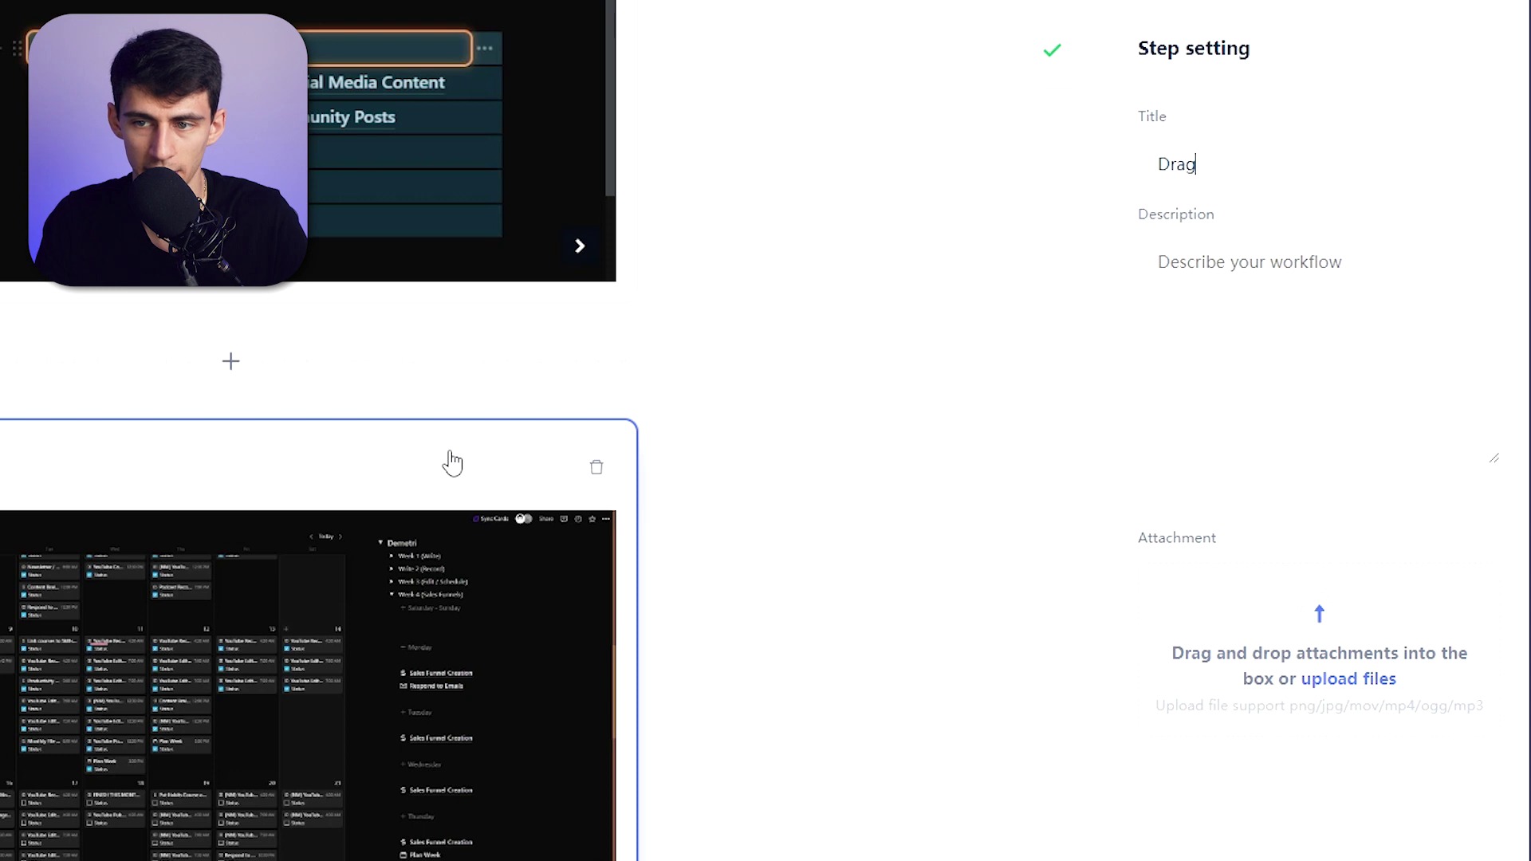
{"action": "type", "text": "Drag to Su"}
{"action": "type", "text": "nday"}
{"action": "scroll", "coordinate": [595, 481], "scroll_direction": "up", "scroll_amount": 2}
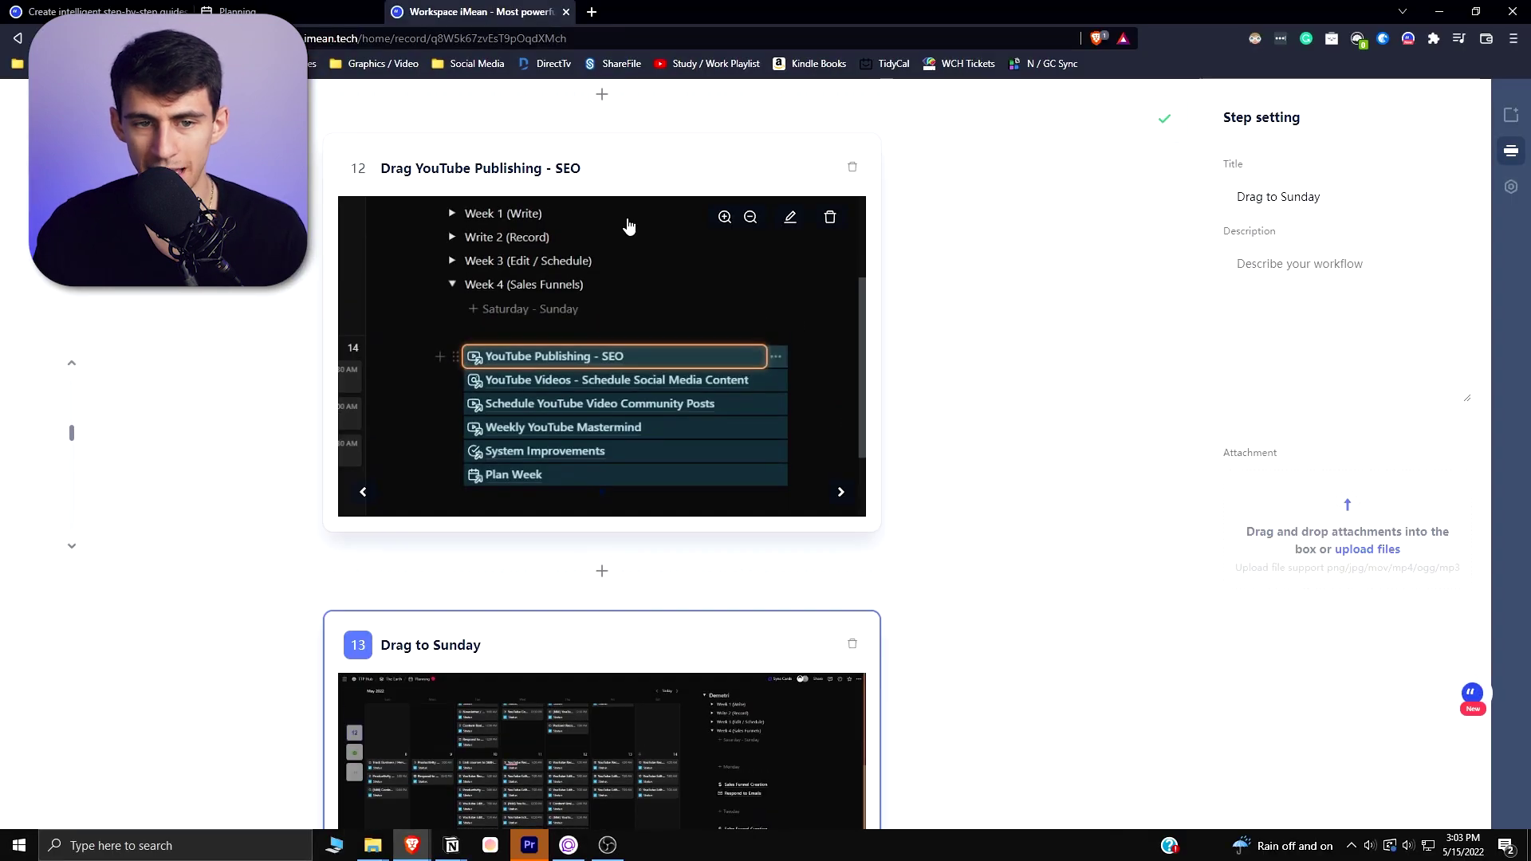
{"action": "scroll", "coordinate": [649, 327], "scroll_direction": "down", "scroll_amount": 2}
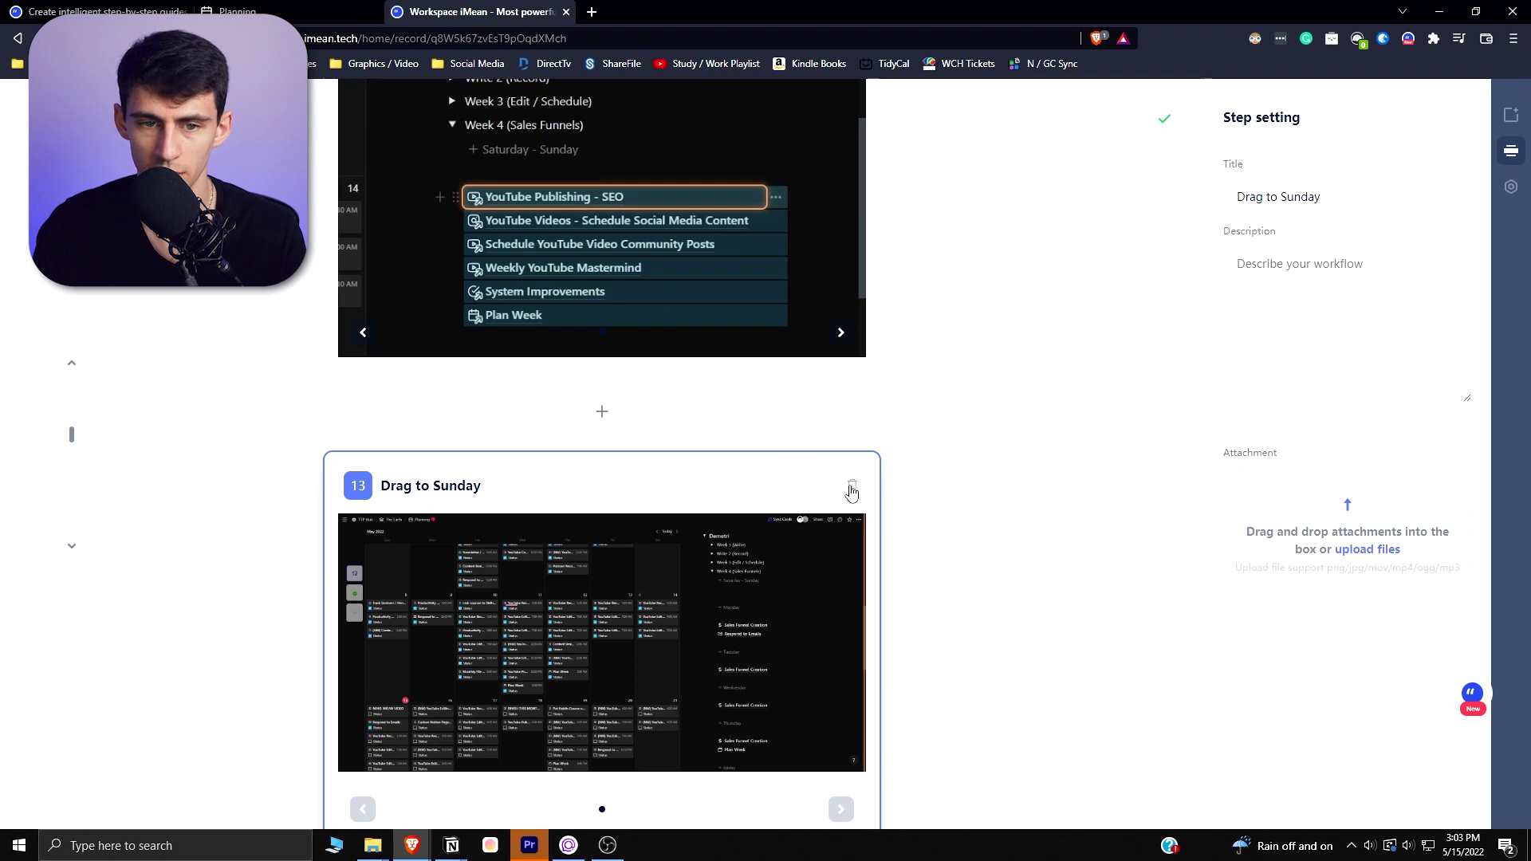
Delete step 13 and retitle step 12, Drag YouTube Publishing - SEO, as "Drag to Sunday"
{"action": "left_click", "coordinate": [851, 491]}
{"action": "scroll", "coordinate": [615, 478], "scroll_direction": "up", "scroll_amount": 4}
{"action": "left_click", "coordinate": [615, 479]}
{"action": "left_click_drag", "start_coordinate": [1405, 196], "coordinate": [1268, 191]}
{"action": "type", "text": "to Sunday"}
{"action": "scroll", "coordinate": [664, 181], "scroll_direction": "down", "scroll_amount": 6}
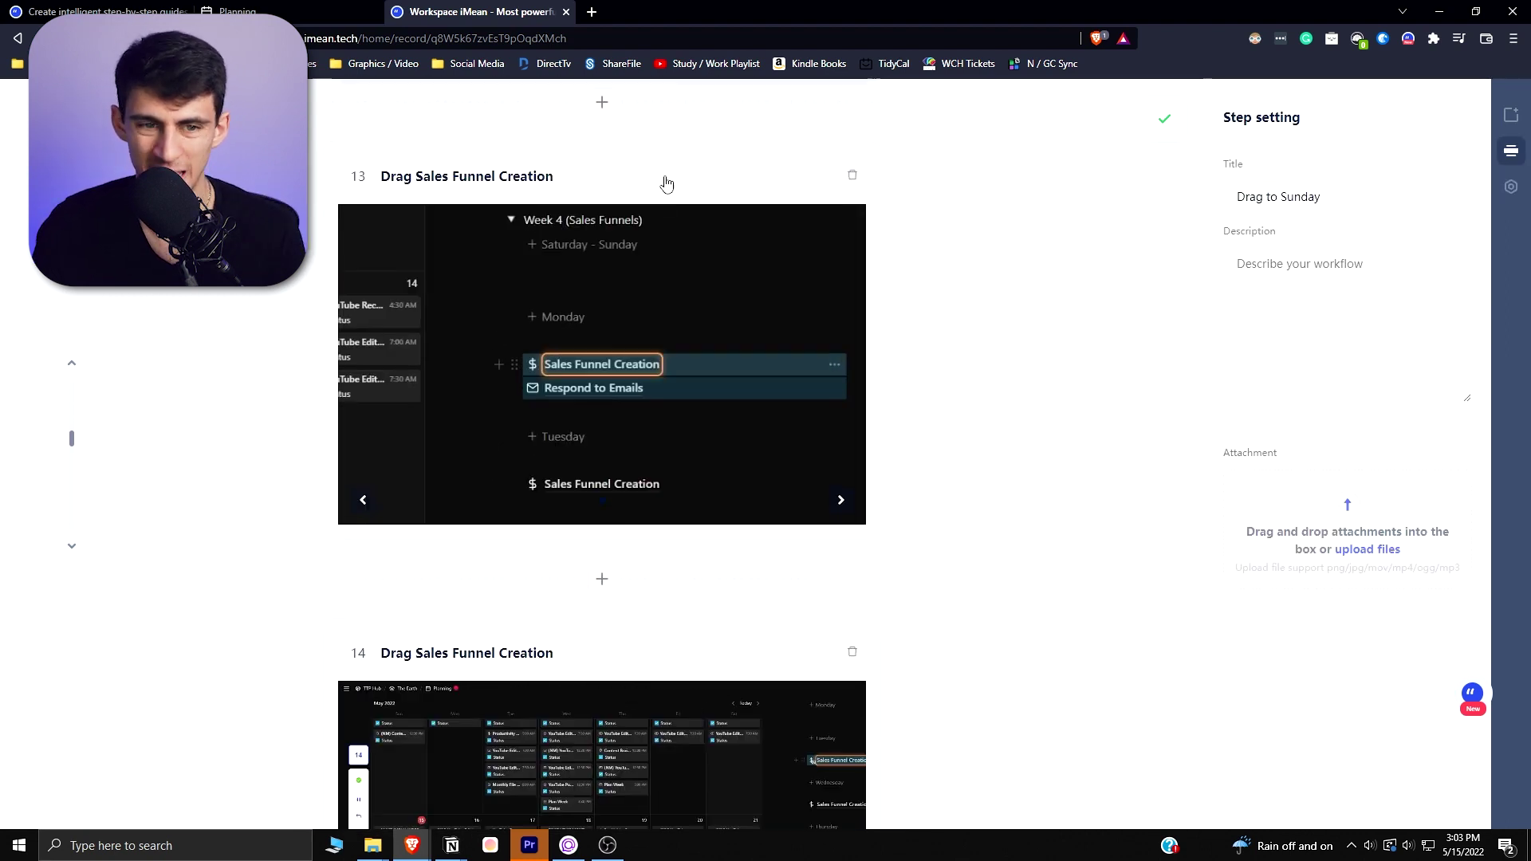
Add the target day to the title of step 13, making it "Drag Sales Funnel Creation to Tue"
{"action": "scroll", "coordinate": [670, 219], "scroll_direction": "down", "scroll_amount": 4}
{"action": "scroll", "coordinate": [606, 499], "scroll_direction": "up", "scroll_amount": 5}
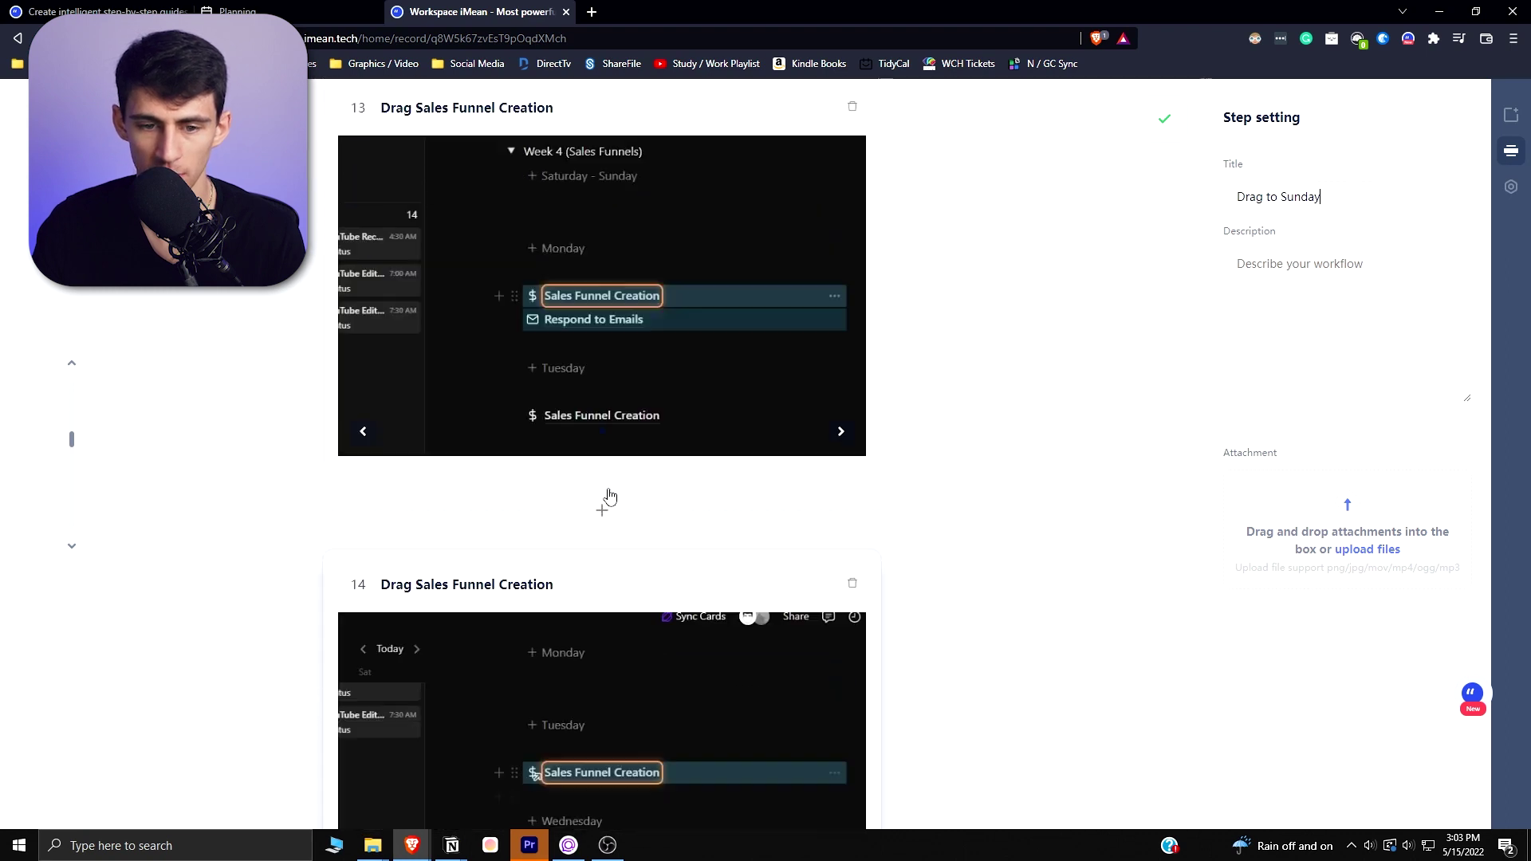
{"action": "left_click", "coordinate": [608, 260]}
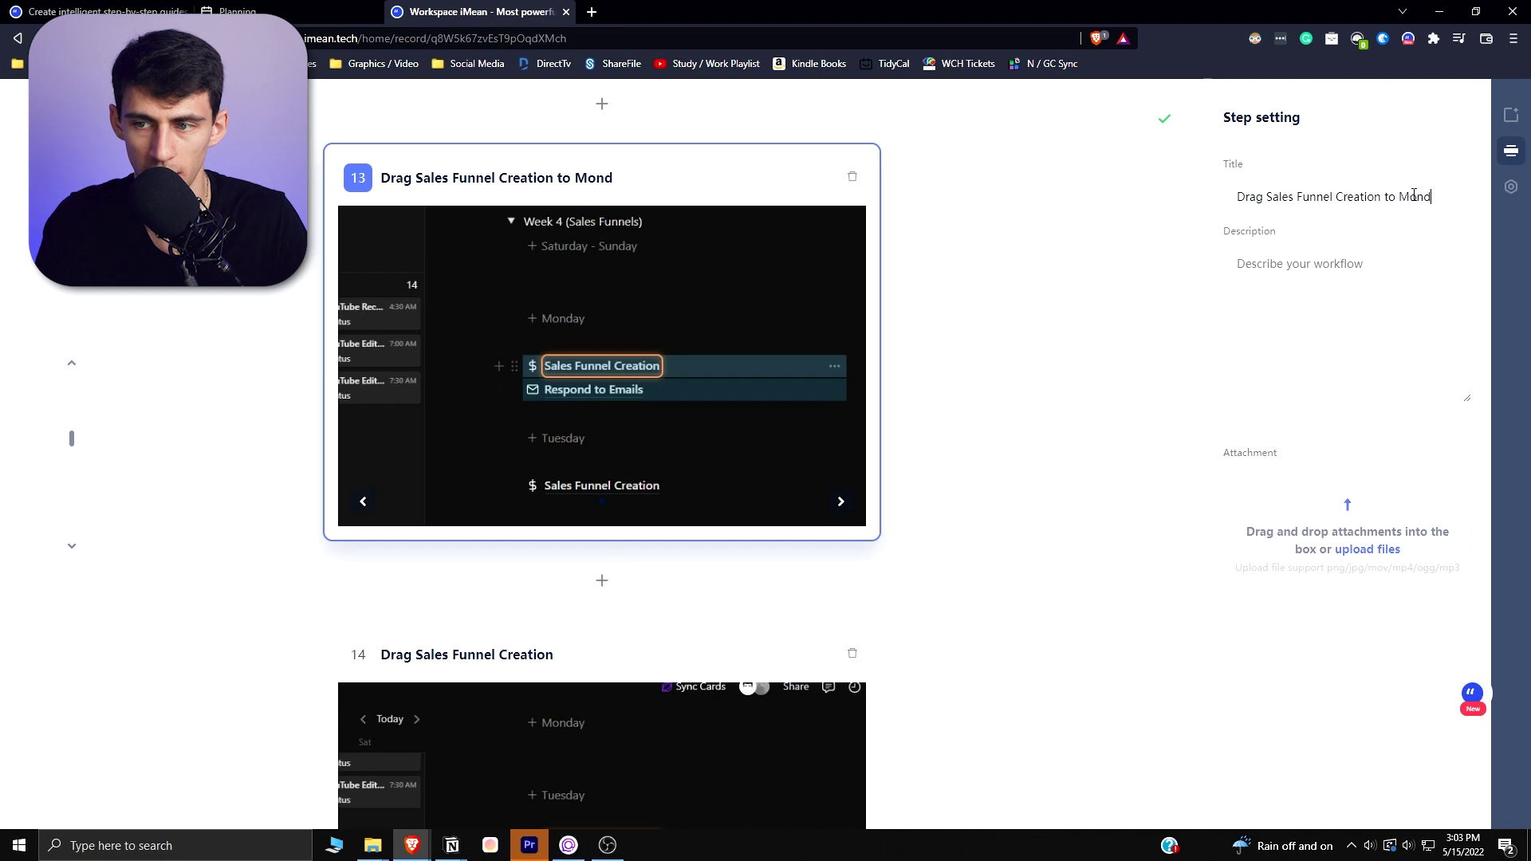
{"action": "key", "text": "BackSpace"}
{"action": "key", "text": "BackSpace"}
{"action": "key", "text": "BackSpace"}
{"action": "key", "text": "BackSpace"}
{"action": "type", "text": "Tue"}
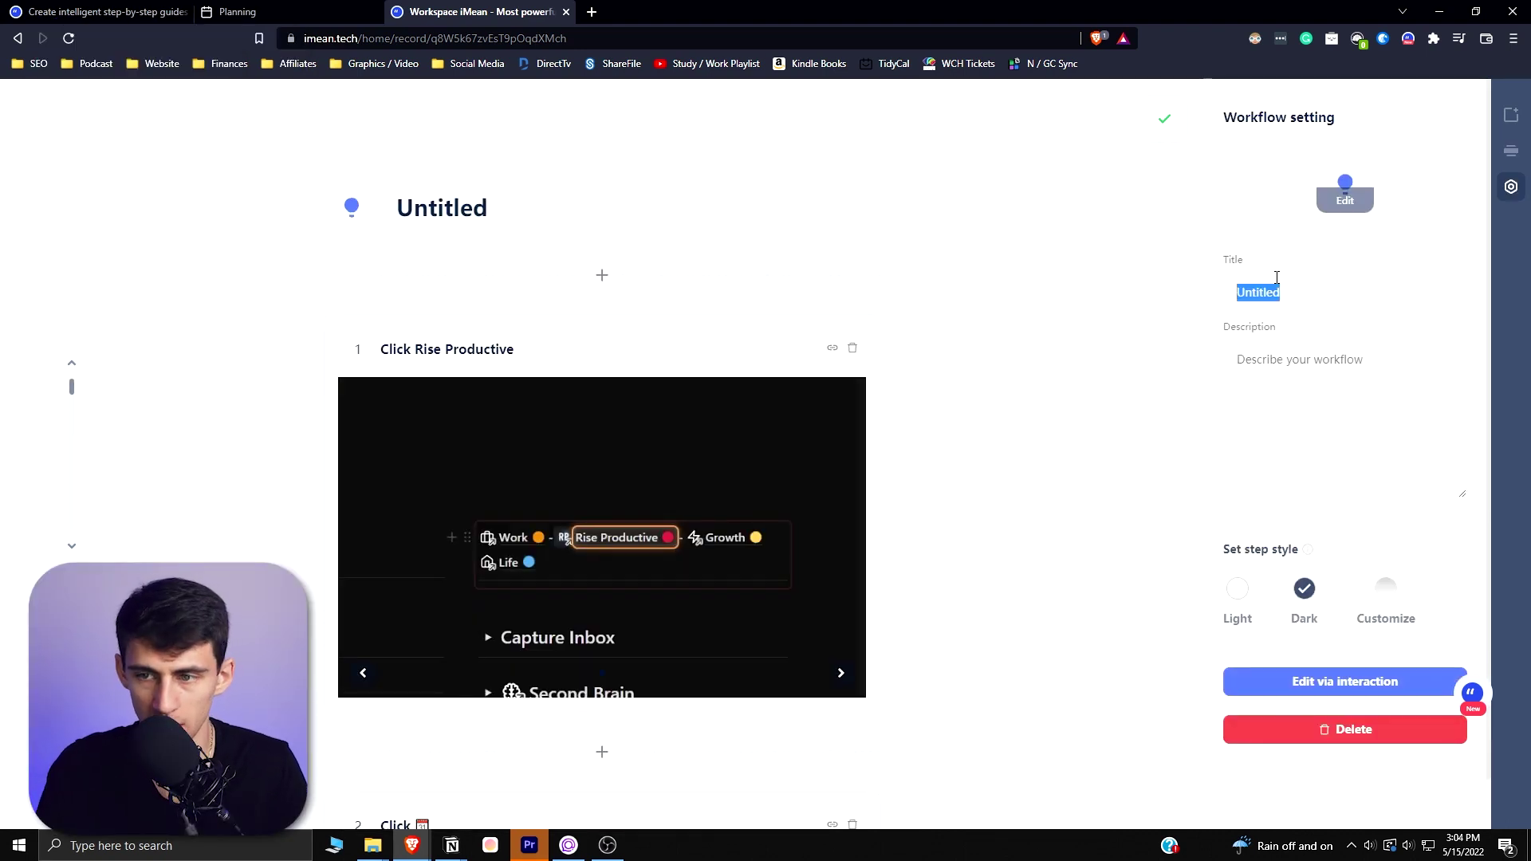
Title the workflow "Recurring Tasks Walkthrough" and describe step 1 as "Go to Rise Productive Hub in Notion"
{"action": "type", "text": "Recurring Tasks Walk"}
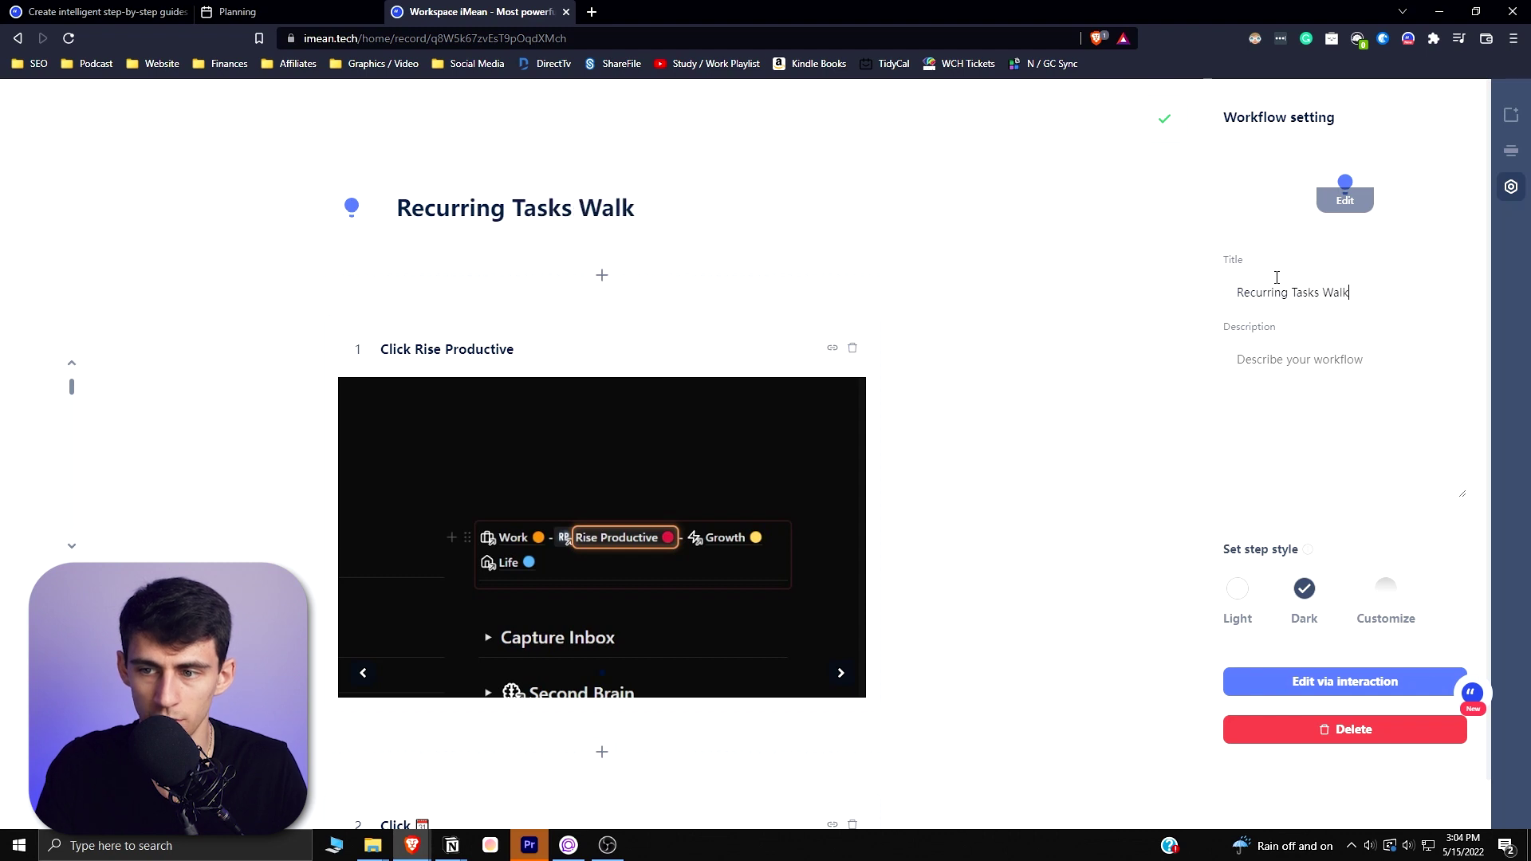
{"action": "key", "text": "Return"}
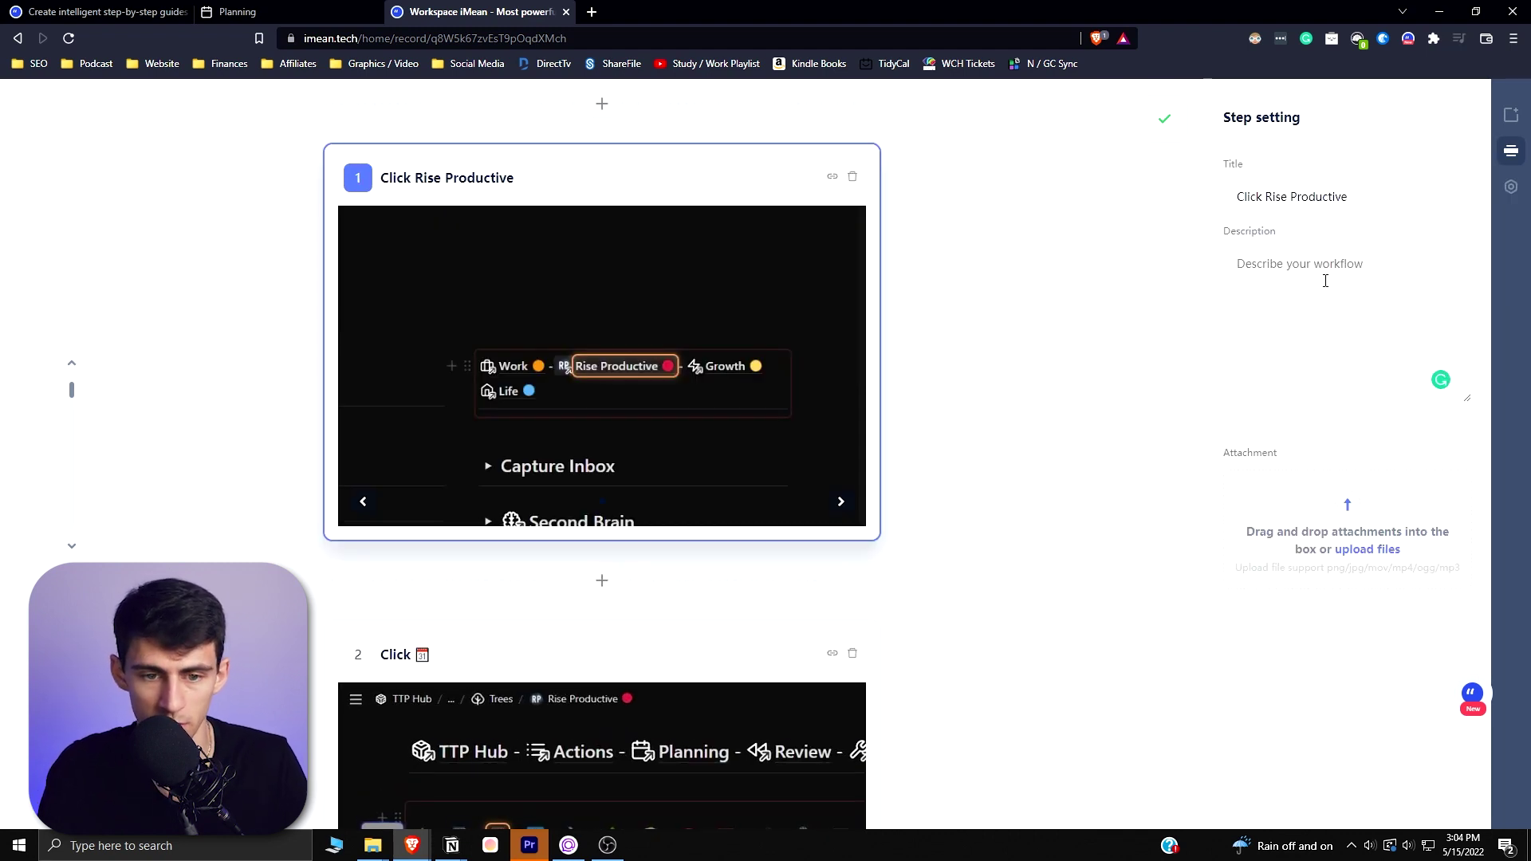
{"action": "type", "text": "Go t"}
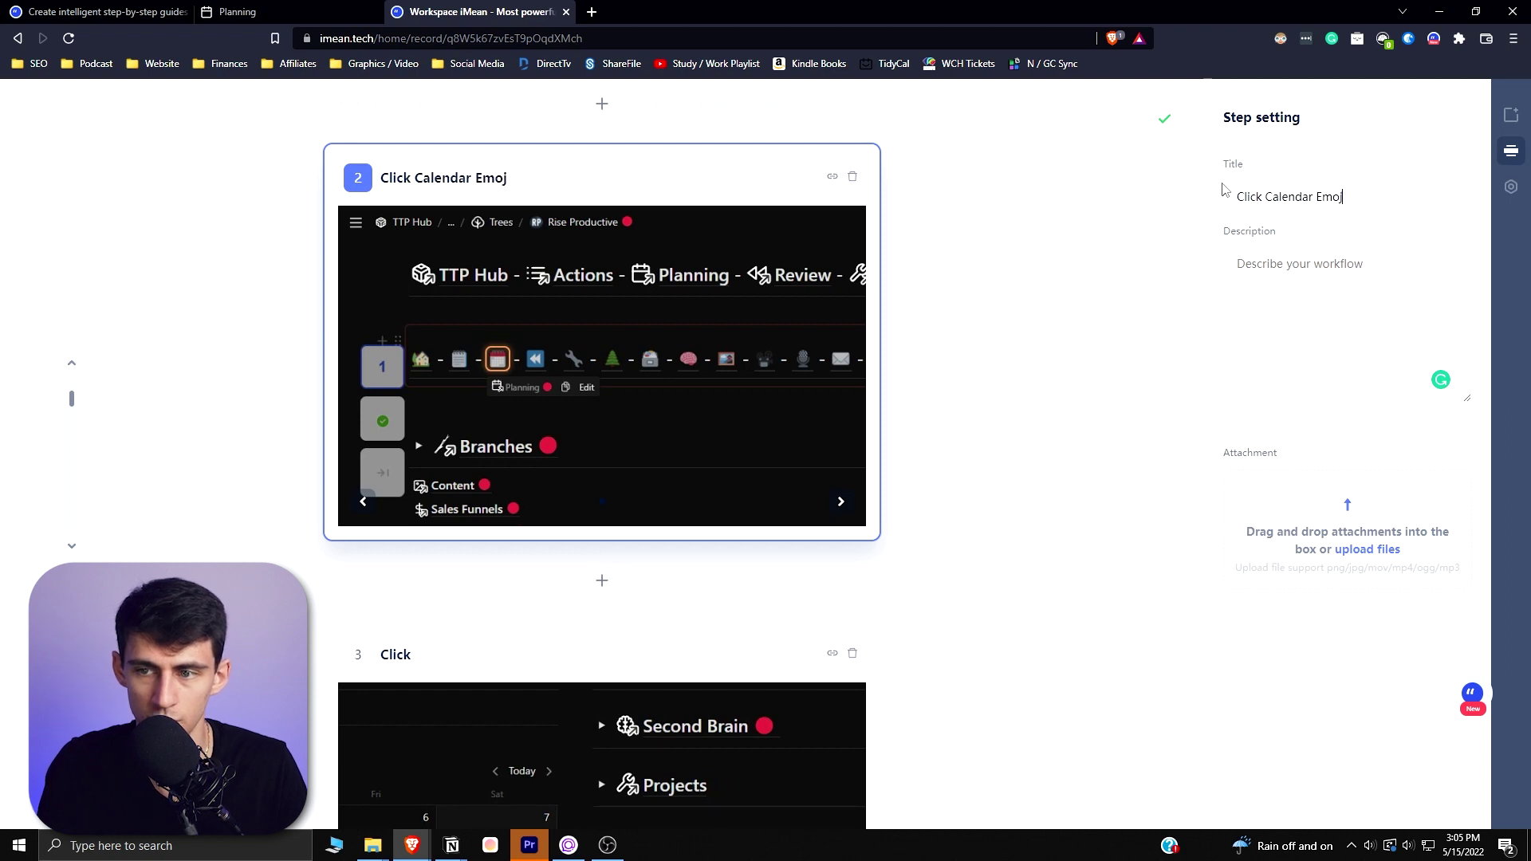
Describe step 2 as "On the synced header, the planning page in Rise Productive is a calendar emoji. Click that to get to the recurring tasks."
{"action": "type", "text": "On"}
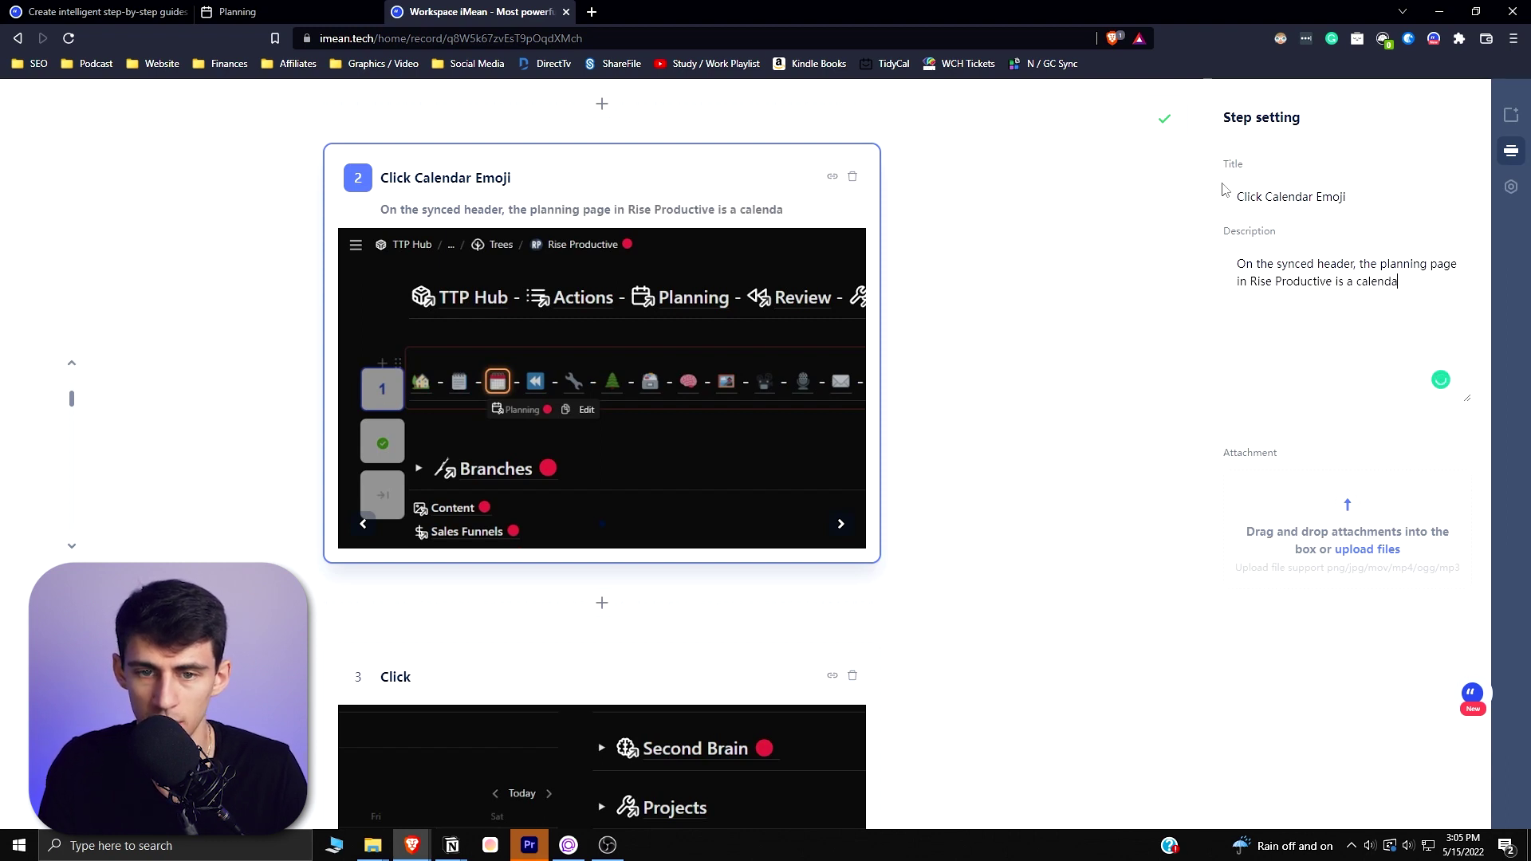
{"action": "type", "text": "k that to get to the"}
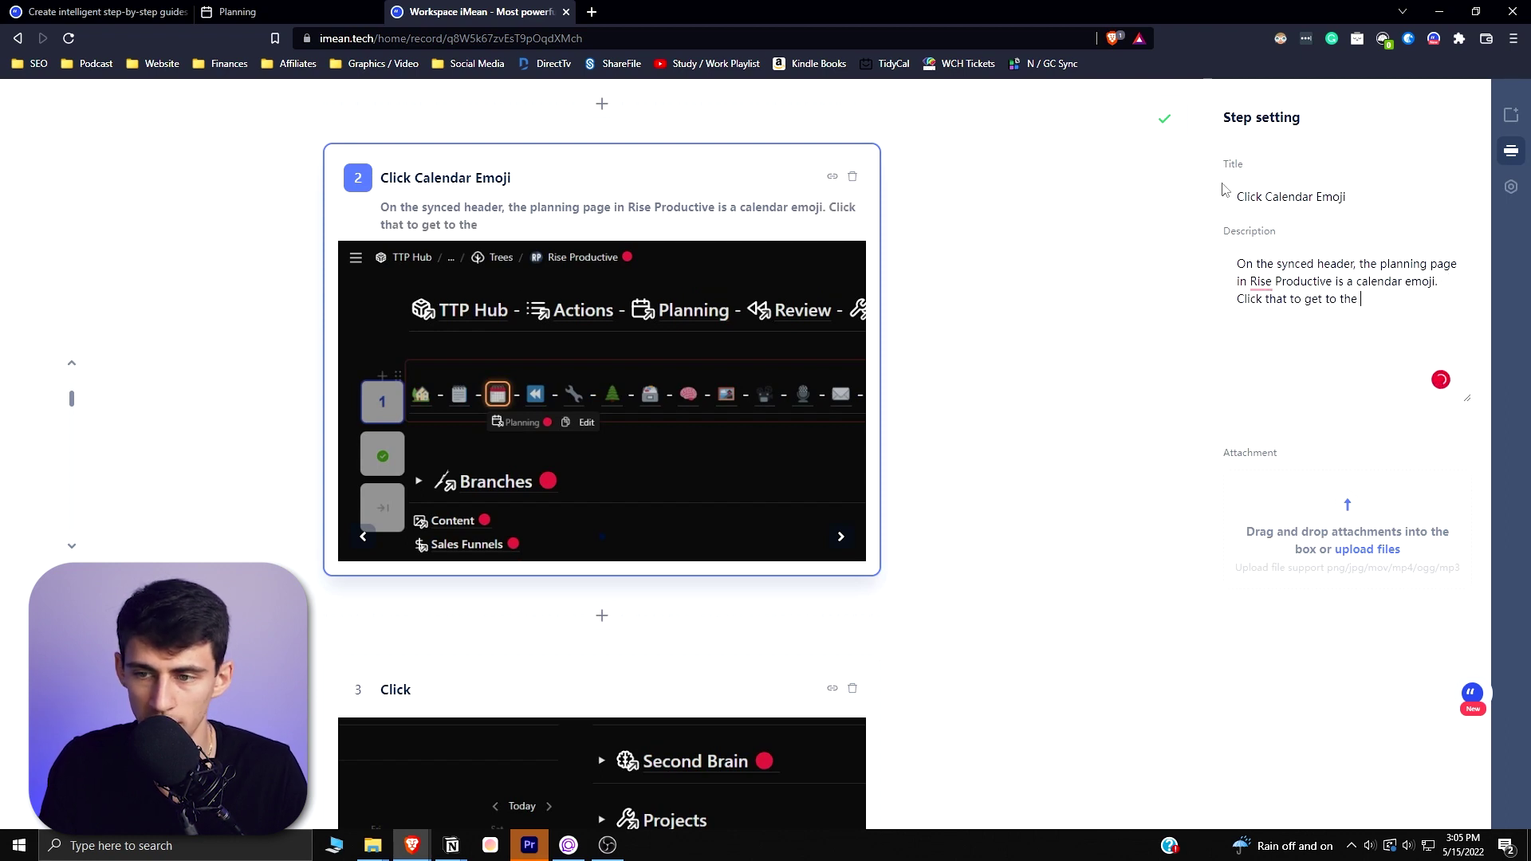
Retitle step 3 as "Untoggle Recurring Tasks Framework" and finish editing the guide
{"action": "scroll", "coordinate": [1165, 294], "scroll_direction": "down", "scroll_amount": 2}
{"action": "double_click", "coordinate": [1293, 196]}
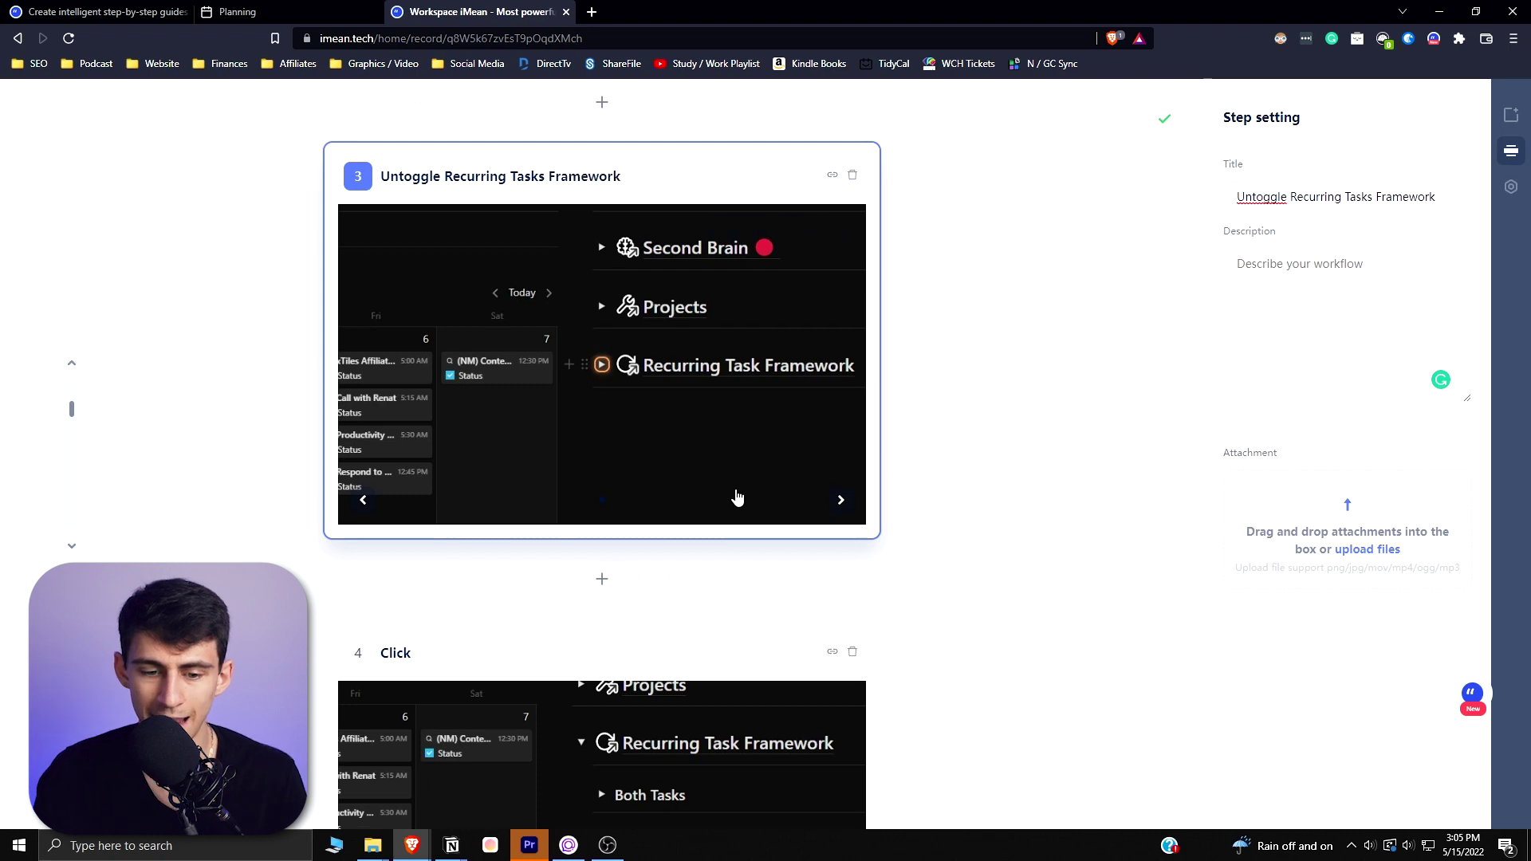
{"action": "scroll", "coordinate": [735, 496], "scroll_direction": "down", "scroll_amount": 9}
{"action": "scroll", "coordinate": [756, 586], "scroll_direction": "up", "scroll_amount": 2}
{"action": "scroll", "coordinate": [752, 393], "scroll_direction": "down", "scroll_amount": 4}
{"action": "scroll", "coordinate": [678, 428], "scroll_direction": "up", "scroll_amount": 8}
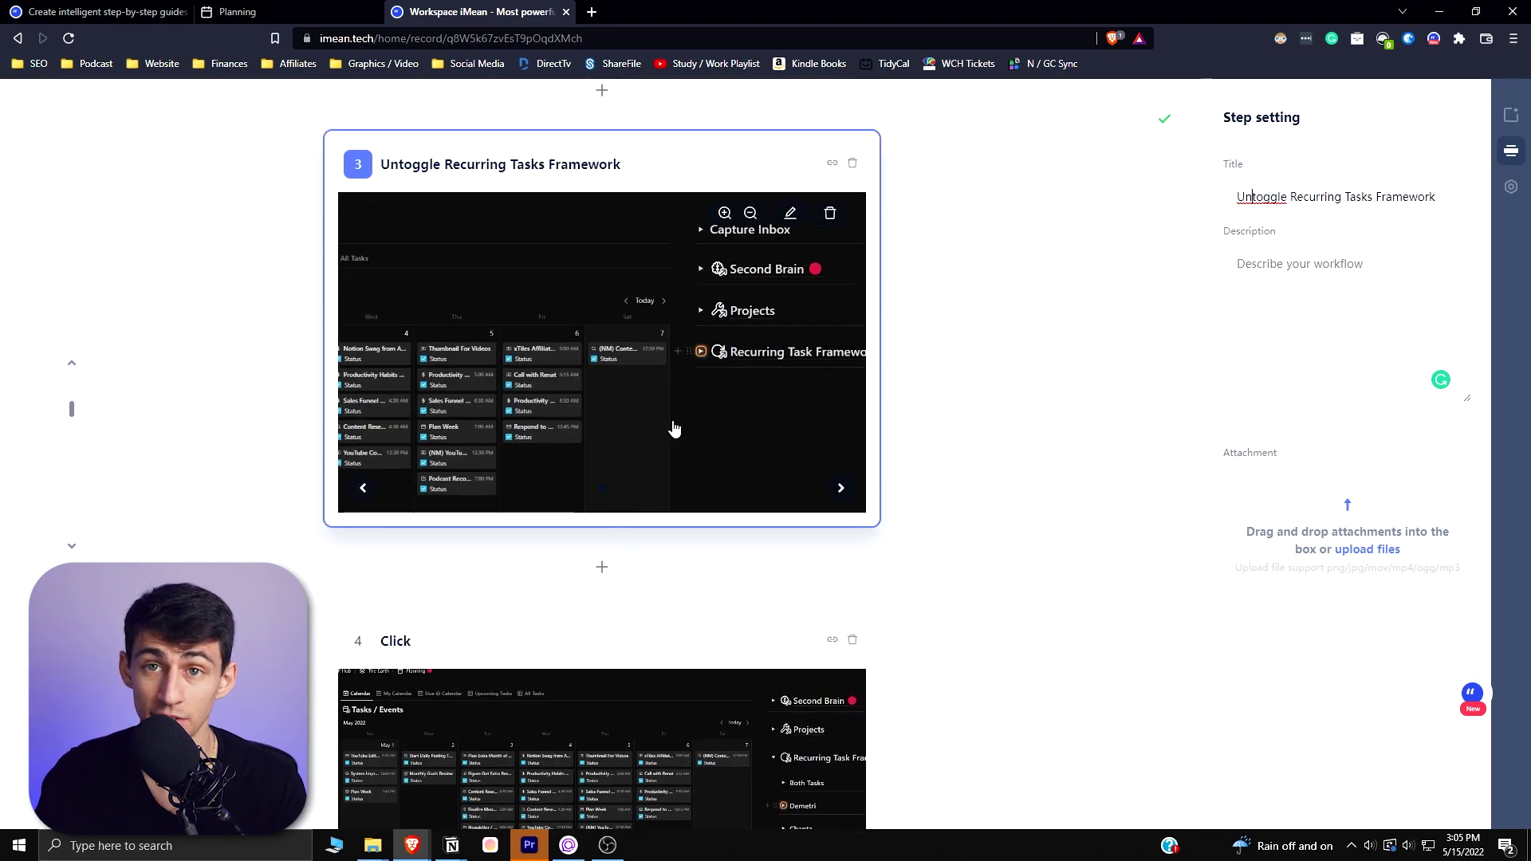
{"action": "left_click", "coordinate": [1166, 123]}
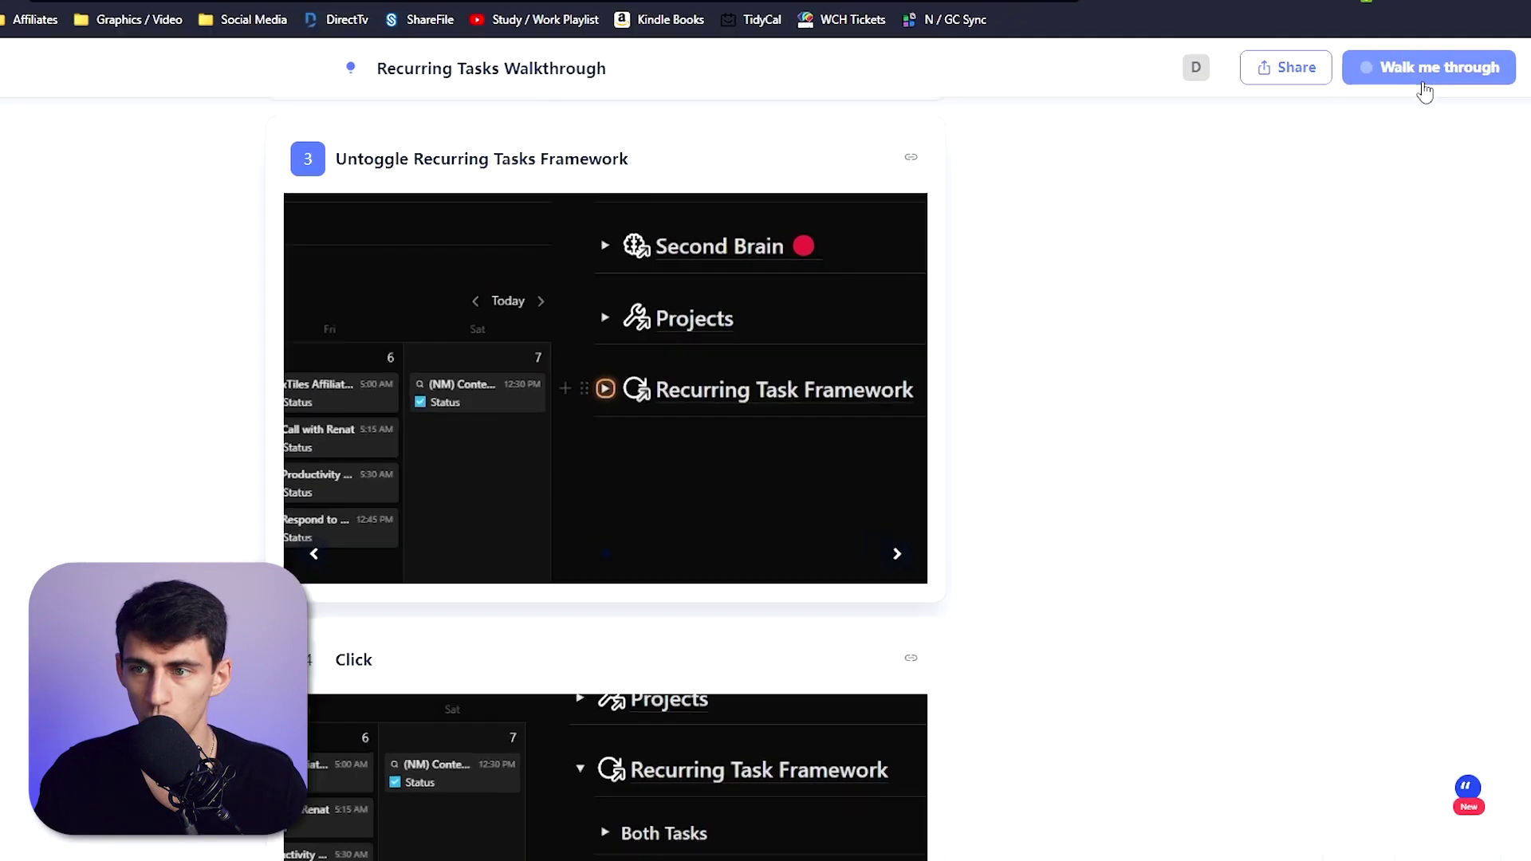
Start the guide's interactive walkthrough in Notion and advance past its first instruction to the Rise Productive page
{"action": "left_click", "coordinate": [1424, 80]}
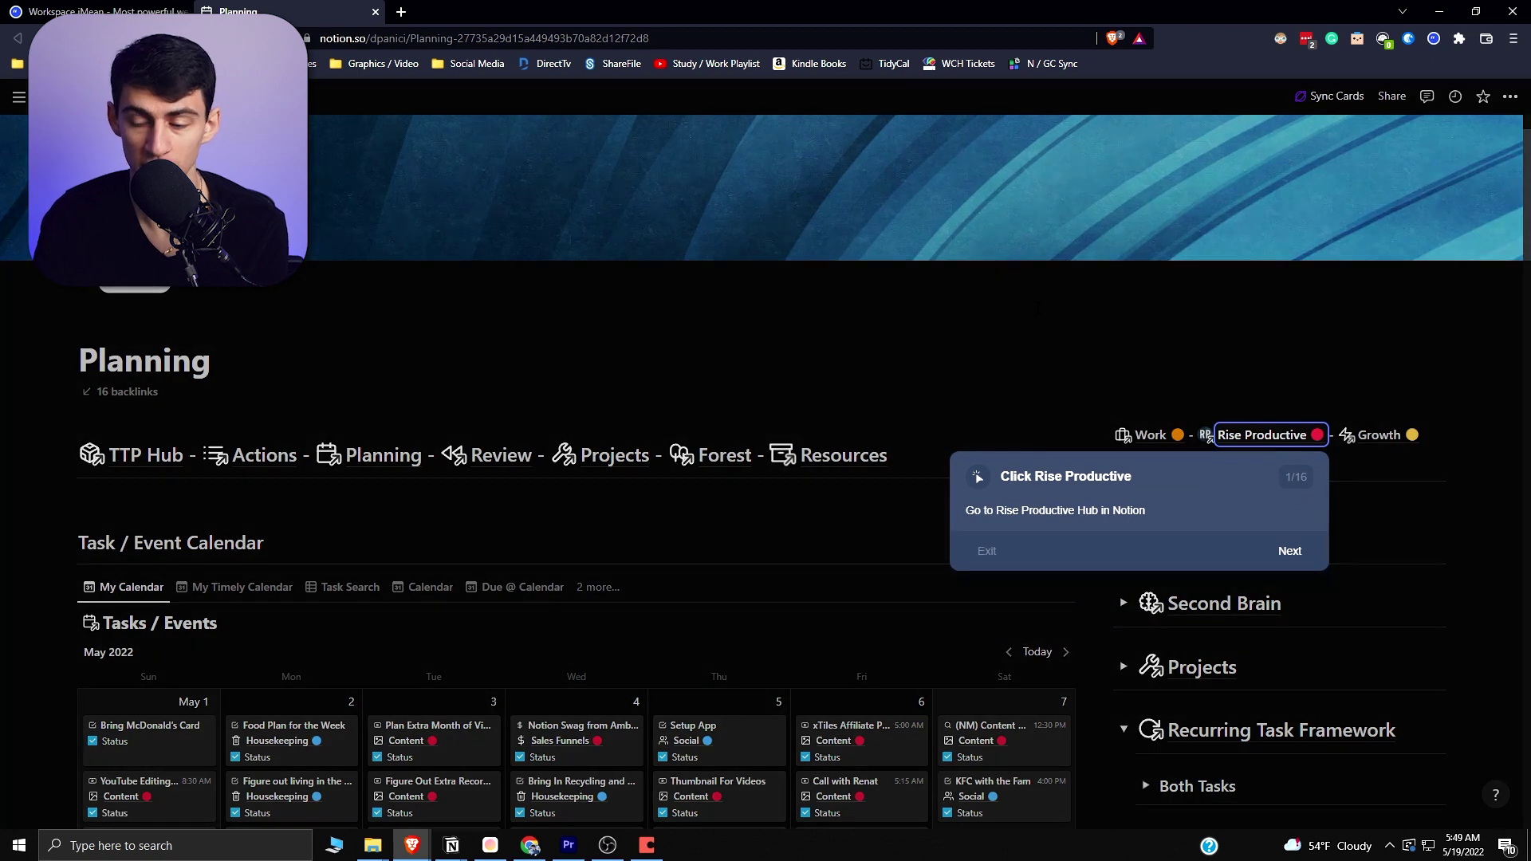
{"action": "left_click", "coordinate": [1295, 552]}
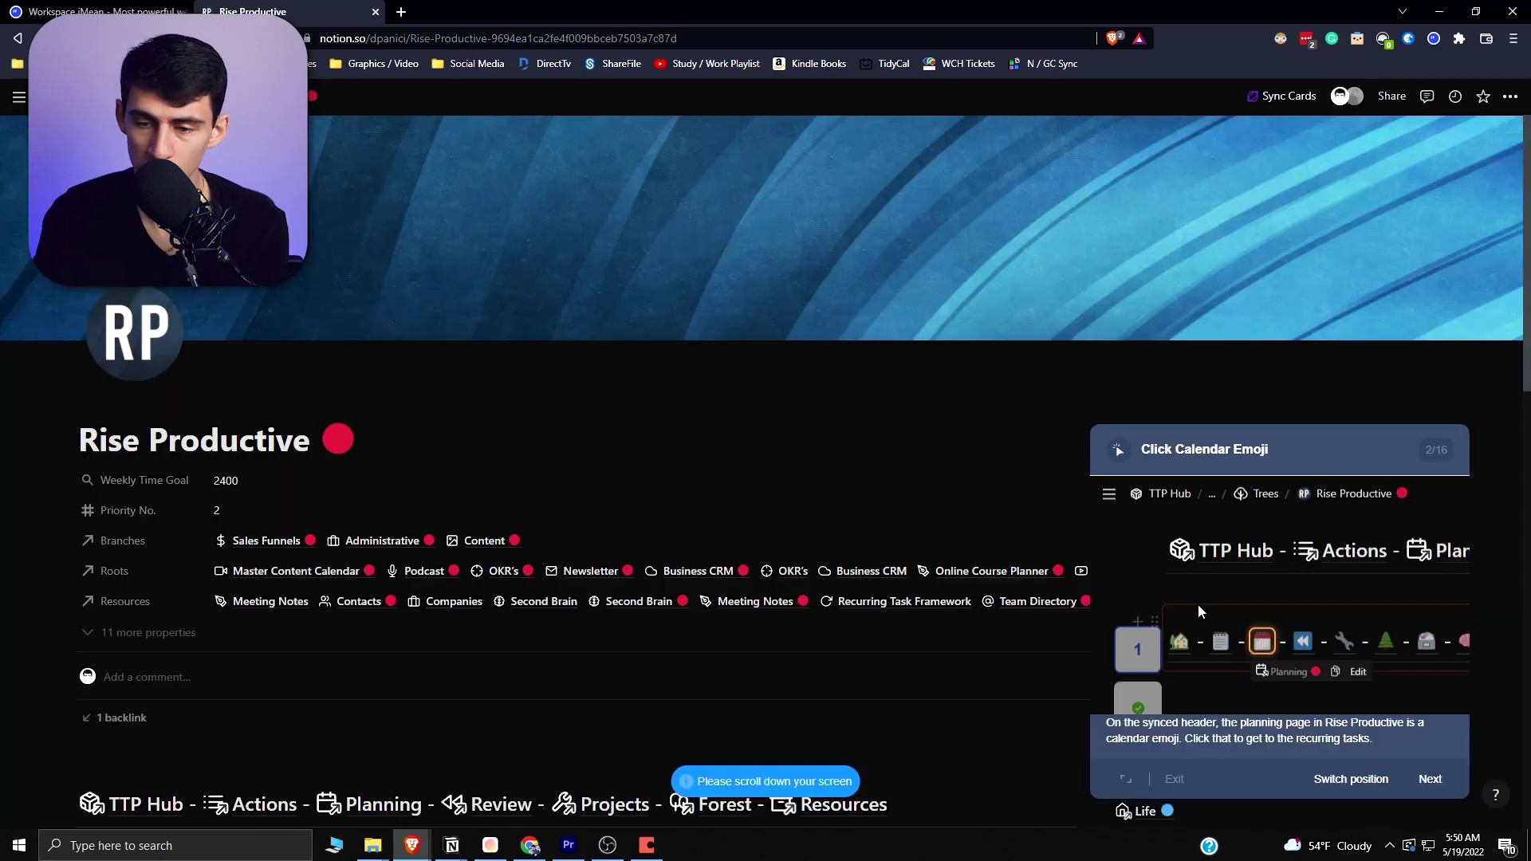
Follow the walkthrough by opening the Planning page through the calendar emoji and toggling Recurring Task Framework
{"action": "left_click", "coordinate": [1219, 455]}
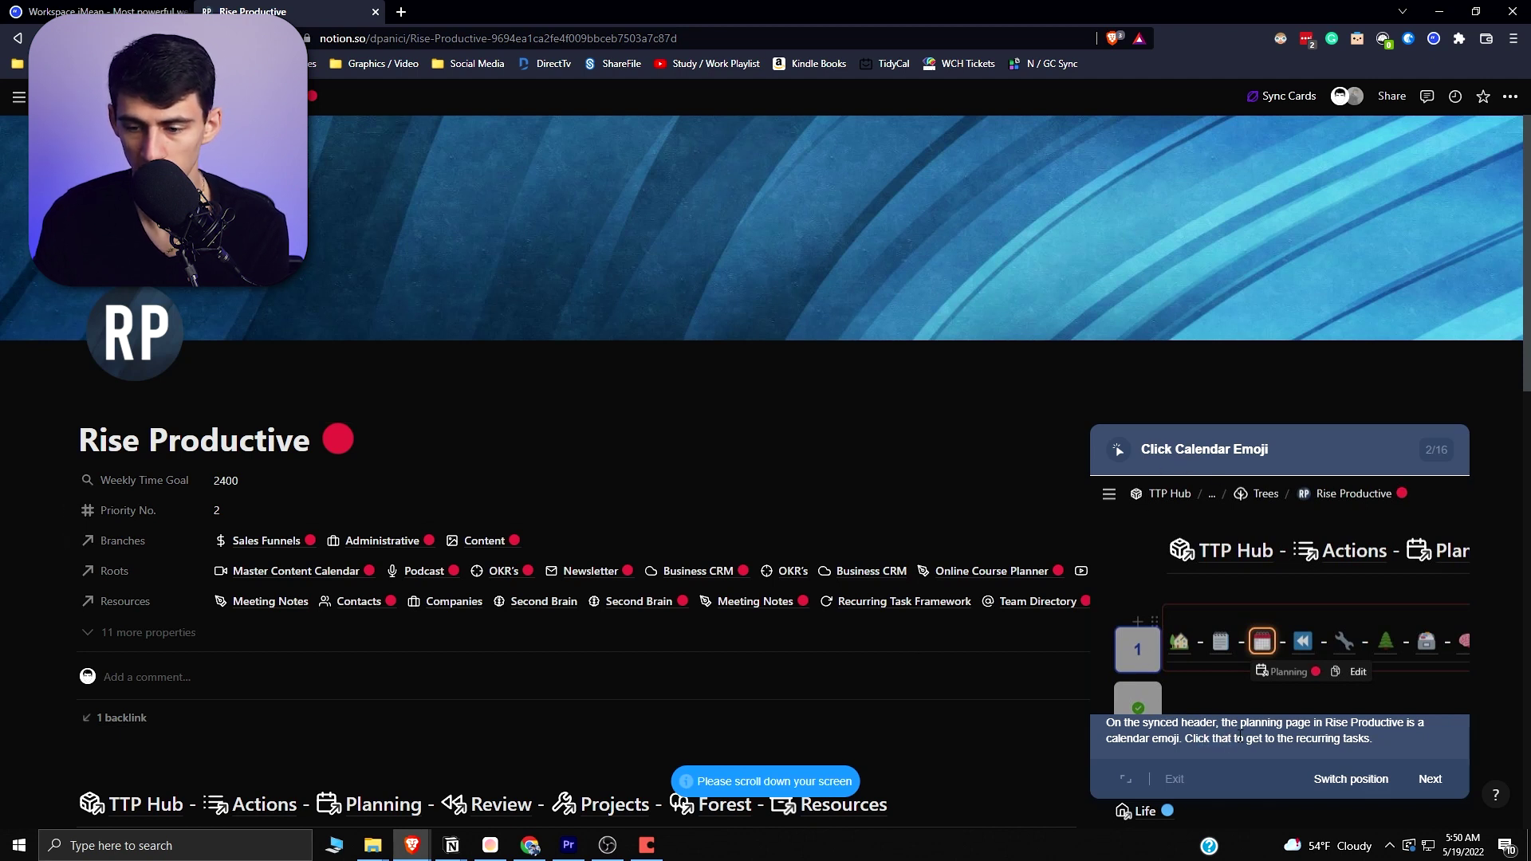
{"action": "scroll", "coordinate": [448, 677], "scroll_direction": "down", "scroll_amount": 2}
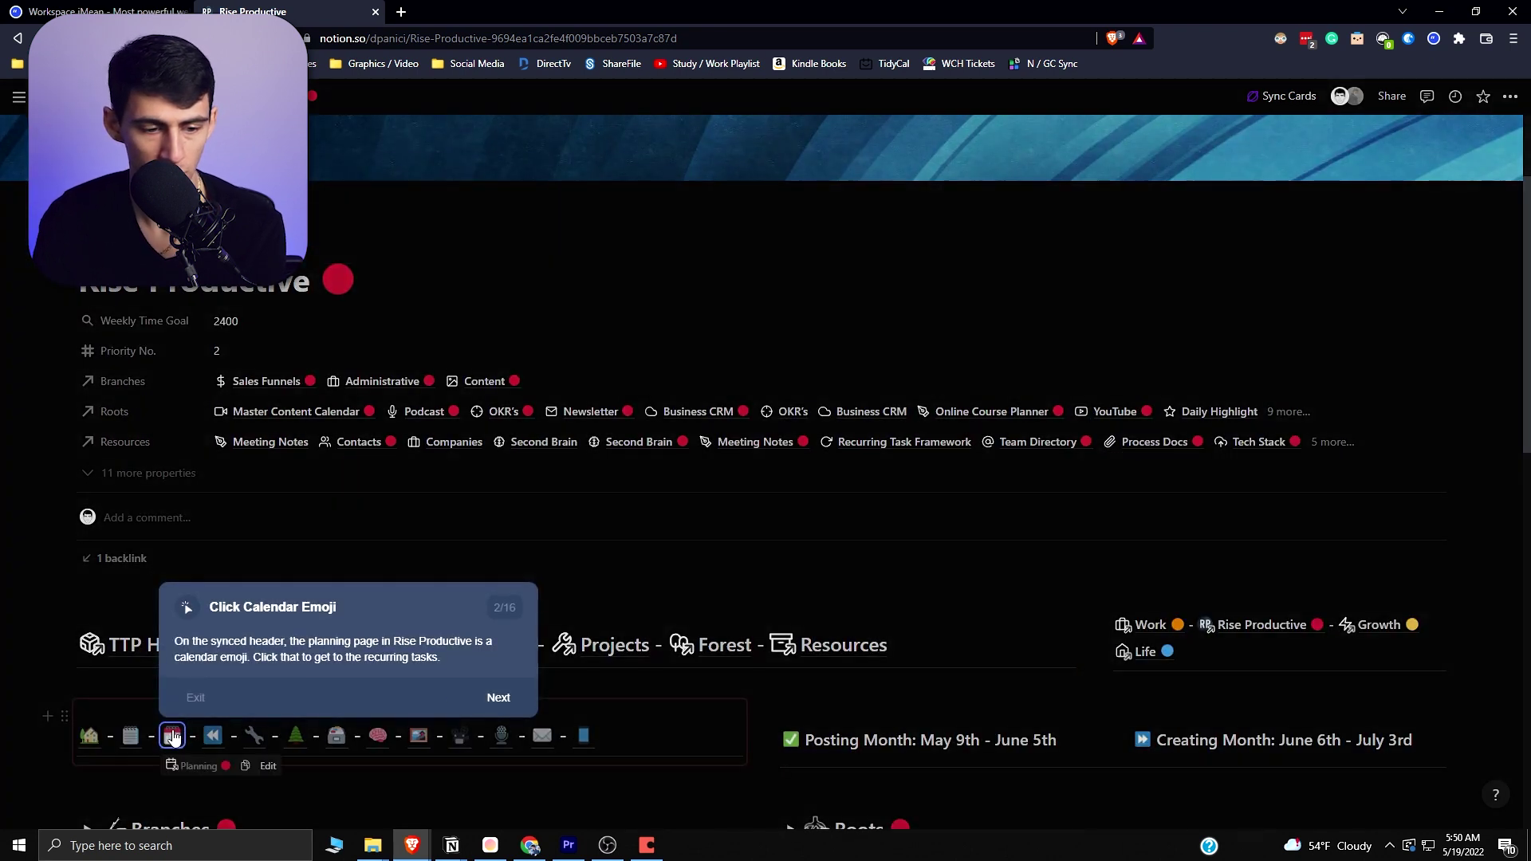
{"action": "left_click", "coordinate": [172, 734]}
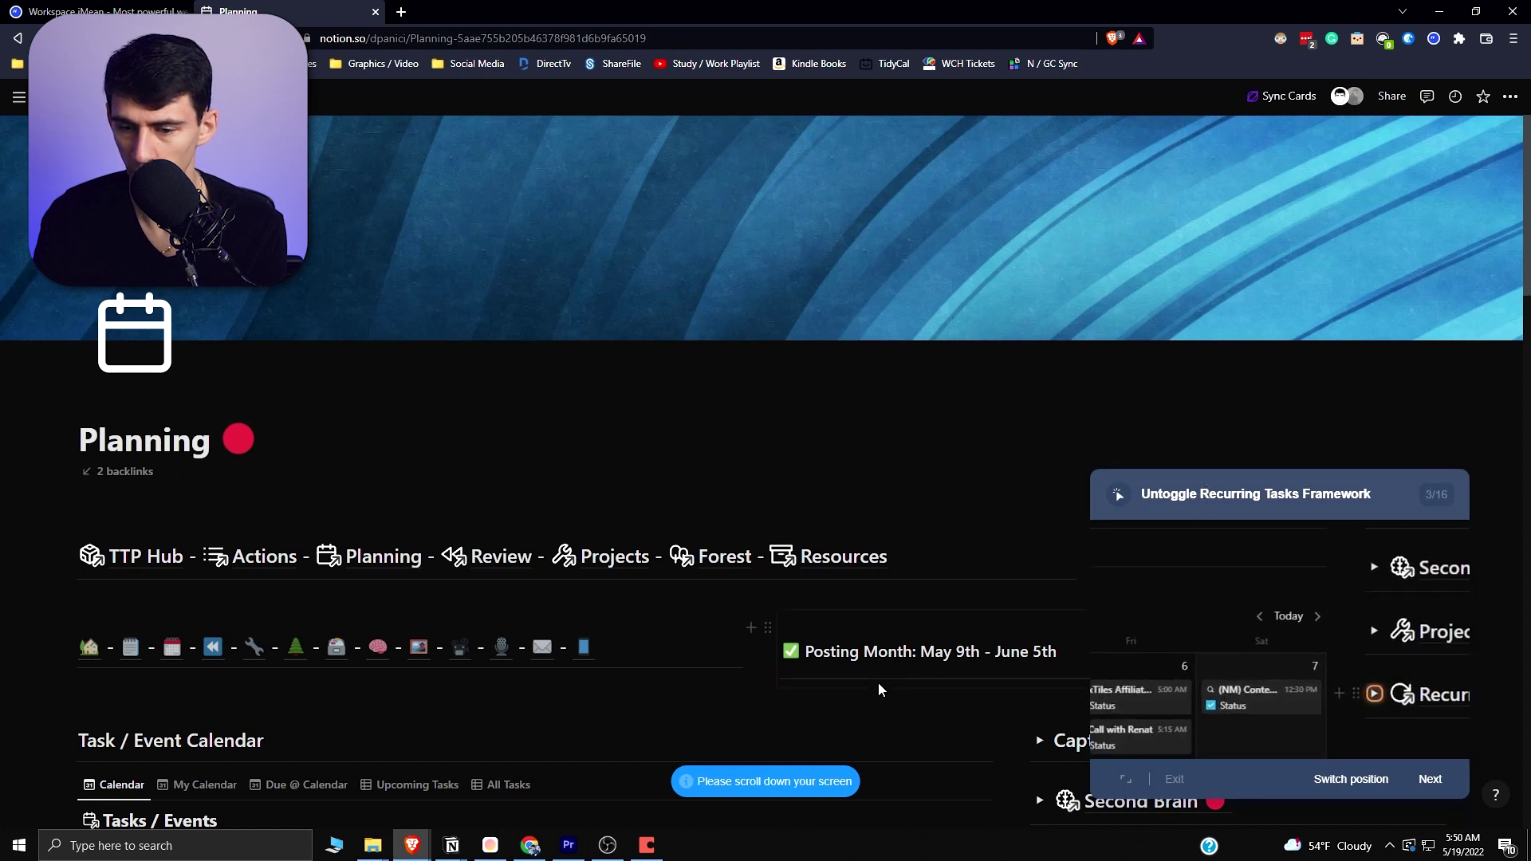
{"action": "scroll", "coordinate": [878, 683], "scroll_direction": "down", "scroll_amount": 9}
{"action": "left_click", "coordinate": [1039, 210]}
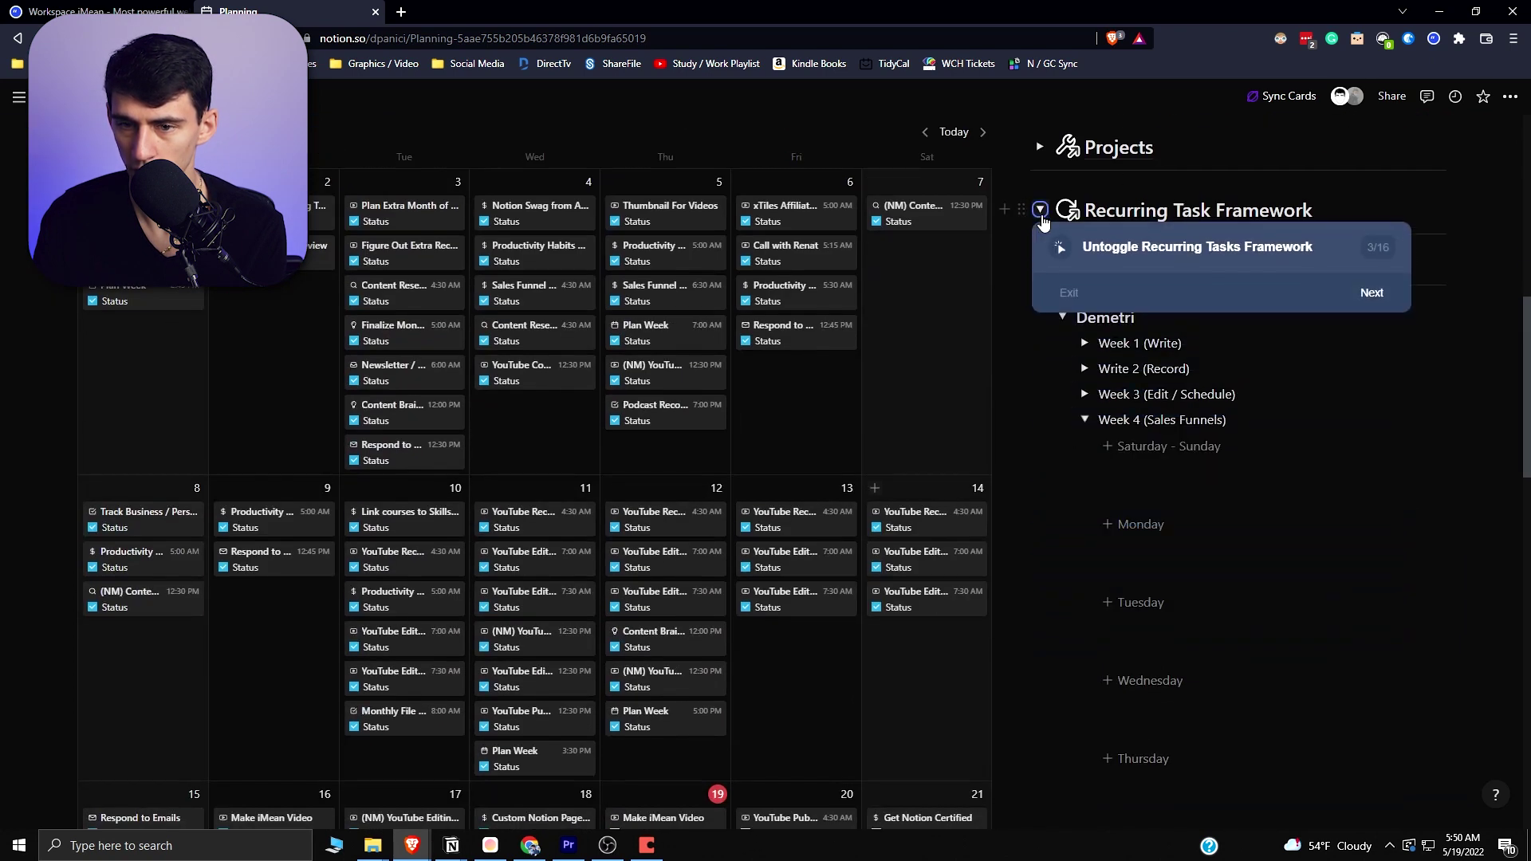
Follow the walkthrough through instructions 3 to 5, opening the recurring tasks list and its Week 4 (Sales Funnels) toggle block
{"action": "left_click", "coordinate": [1369, 294]}
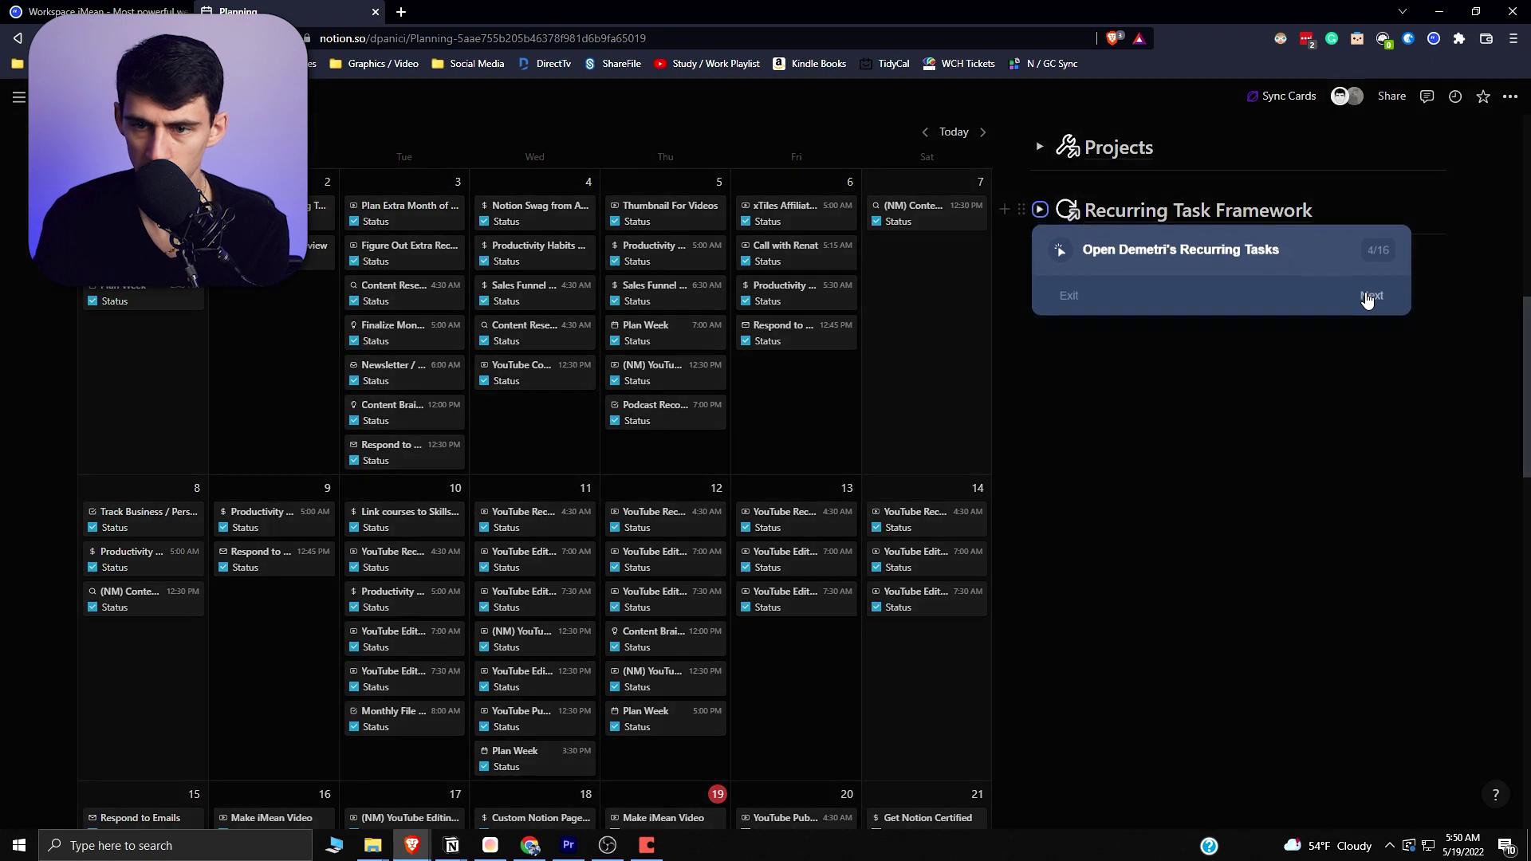
{"action": "scroll", "coordinate": [1069, 319], "scroll_direction": "down", "scroll_amount": 1}
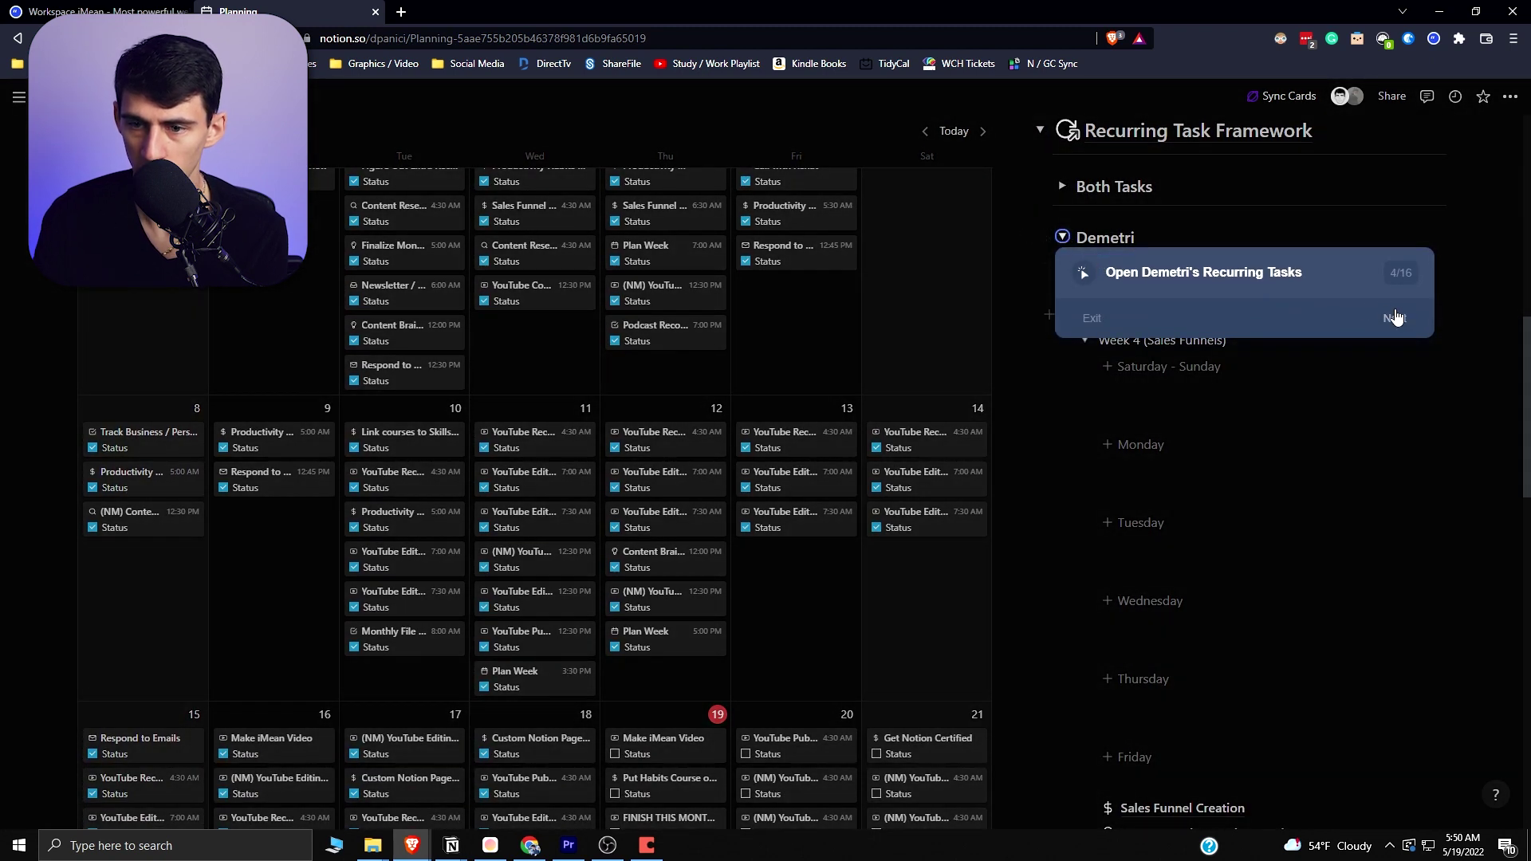
{"action": "left_click", "coordinate": [1394, 317]}
{"action": "left_click", "coordinate": [1060, 249]}
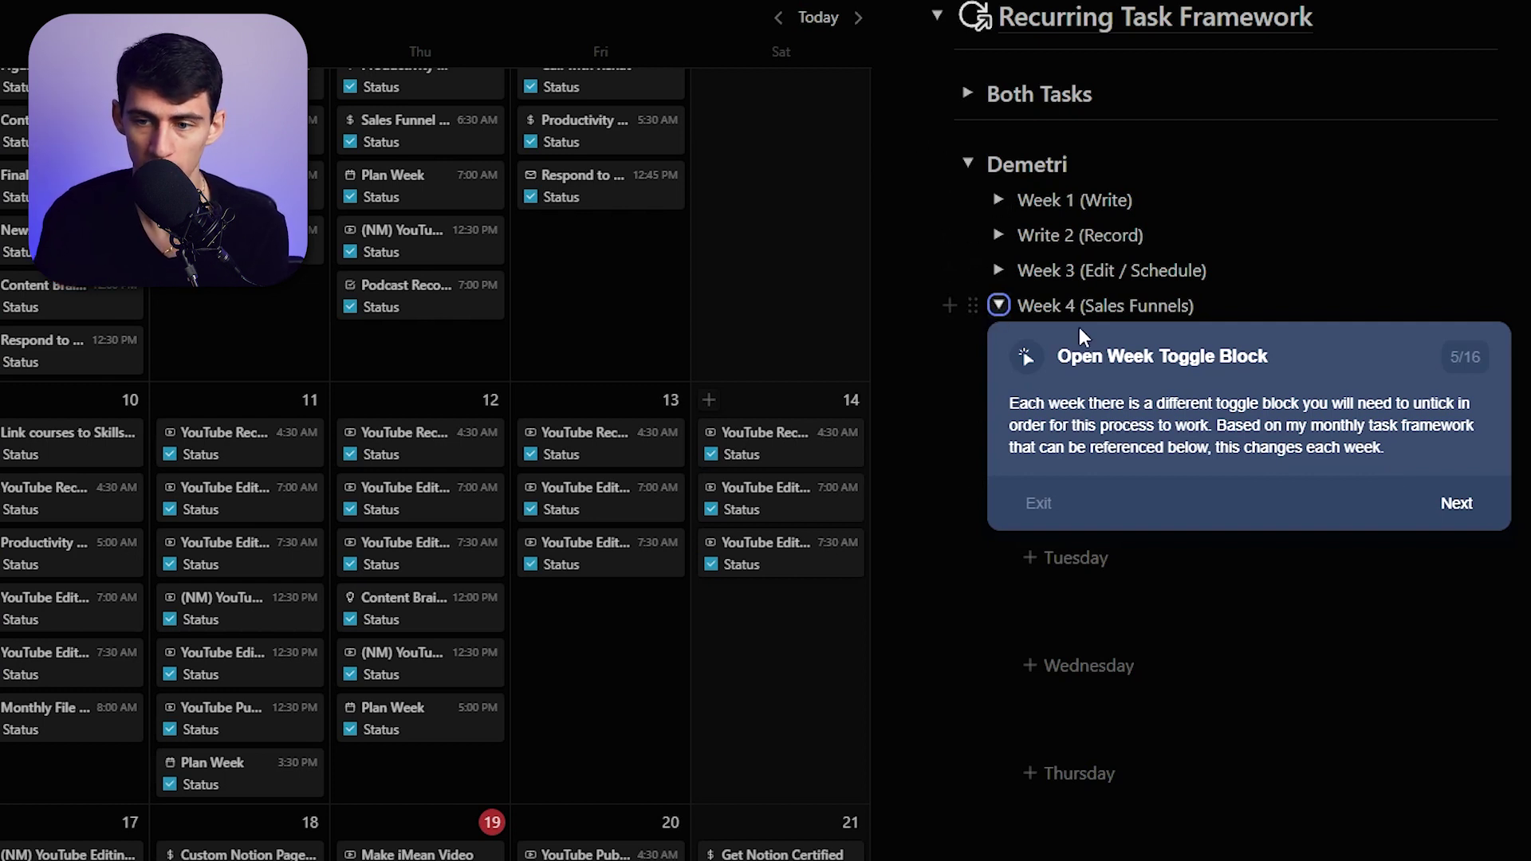
{"action": "left_click", "coordinate": [1442, 503]}
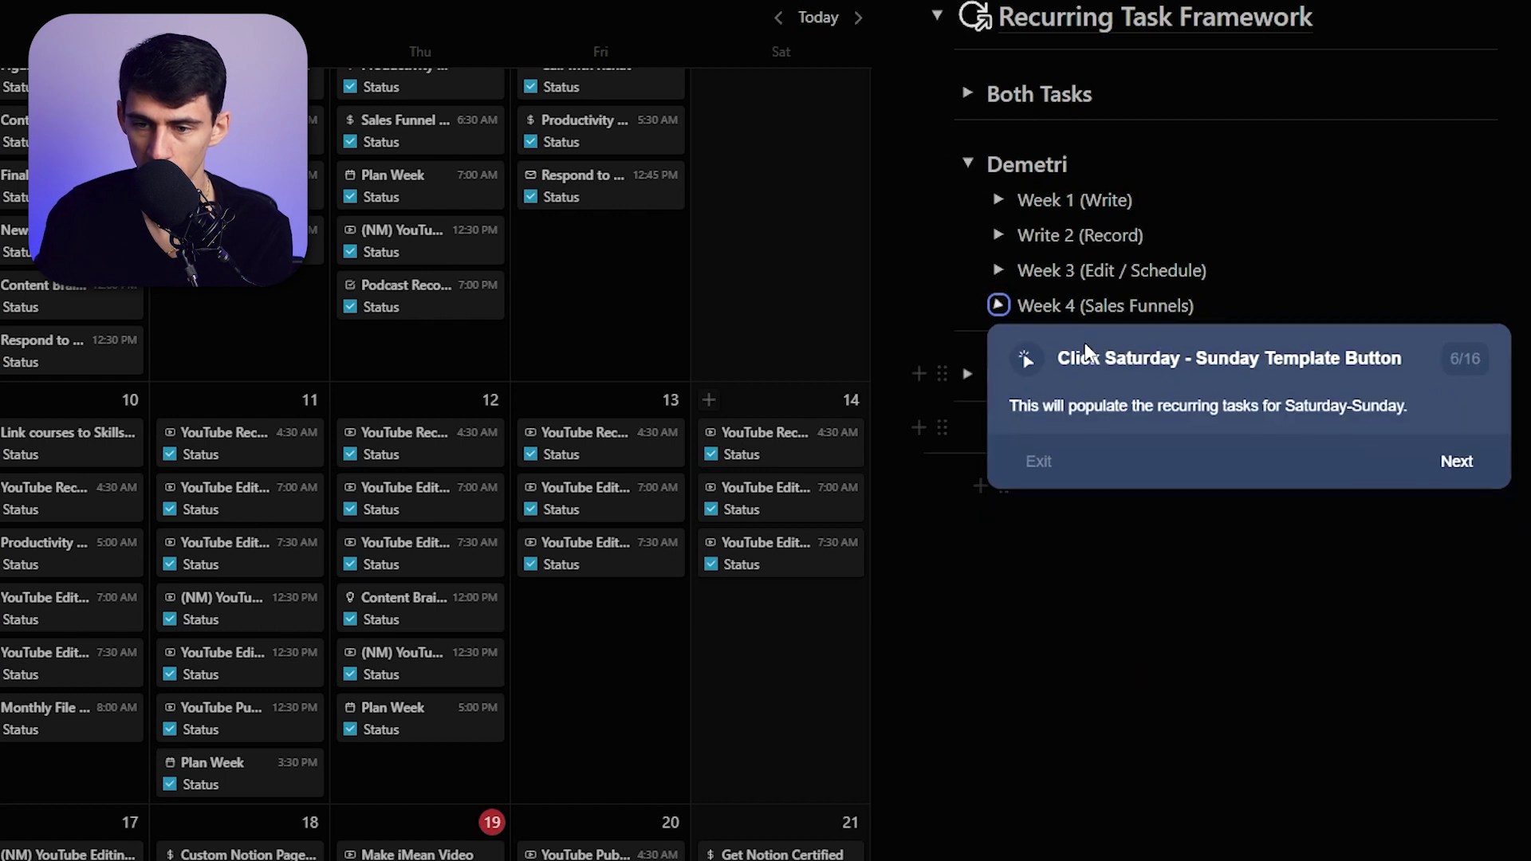
{"action": "left_click", "coordinate": [1017, 457]}
{"action": "left_click", "coordinate": [999, 305]}
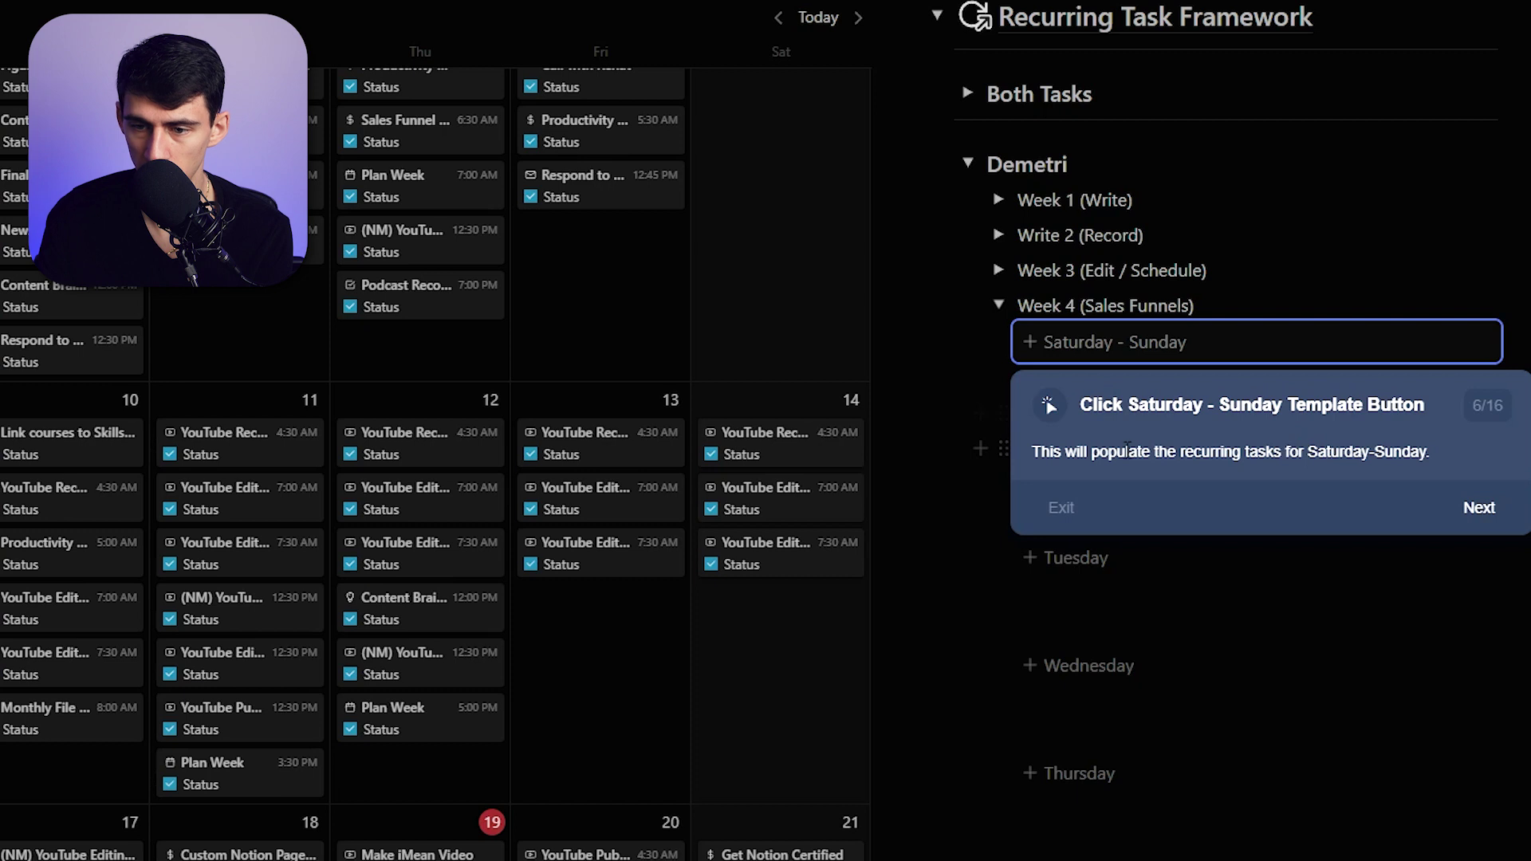
Populate the Week 4 recurring tasks for Saturday - Sunday and Monday through Friday by following the walkthrough's template button instructions
{"action": "left_click", "coordinate": [1471, 512]}
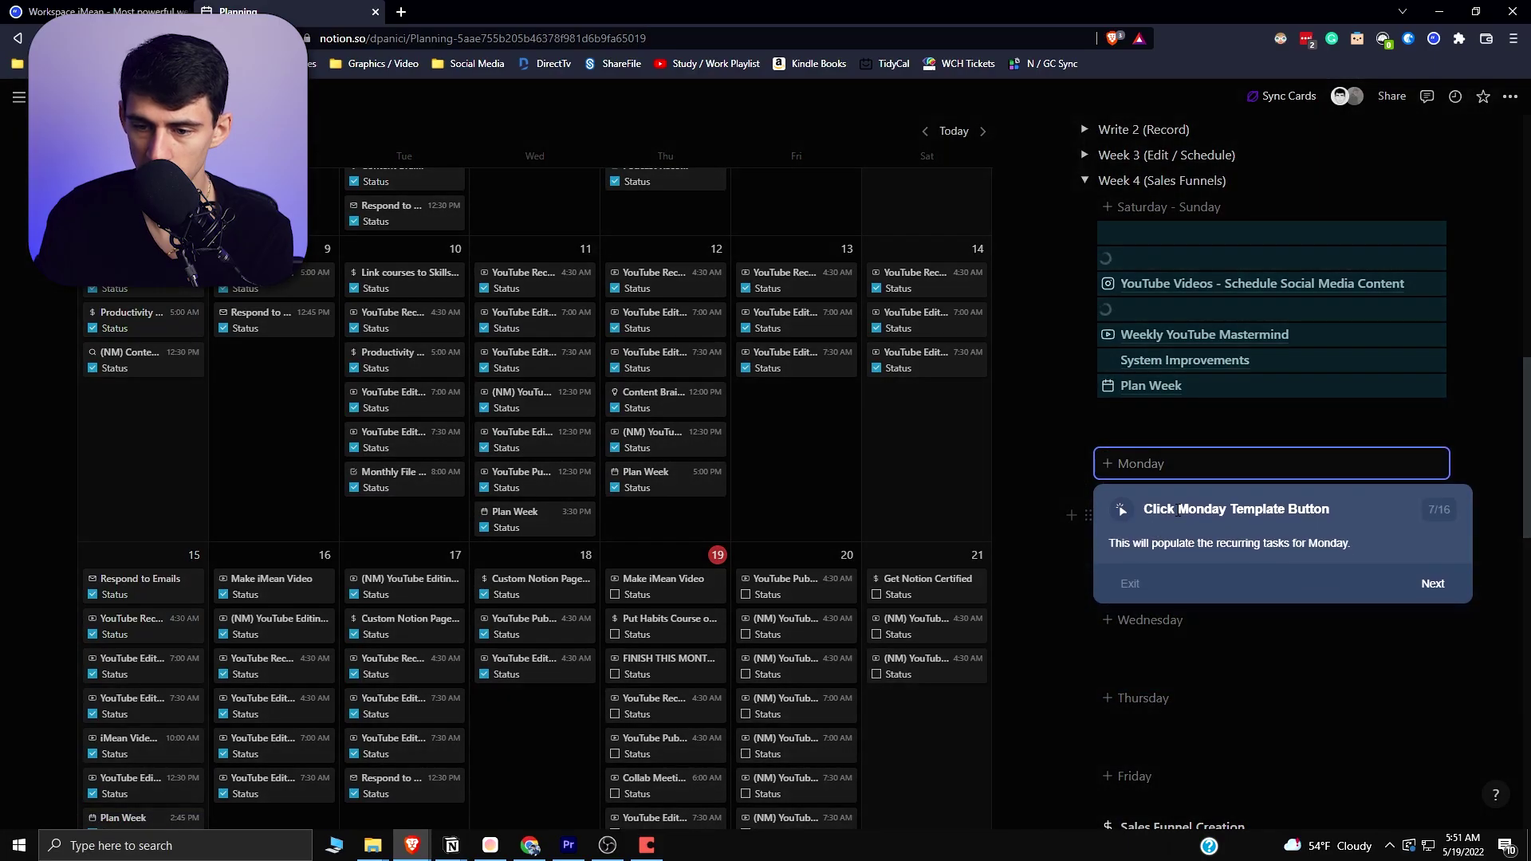
{"action": "left_click", "coordinate": [1443, 584]}
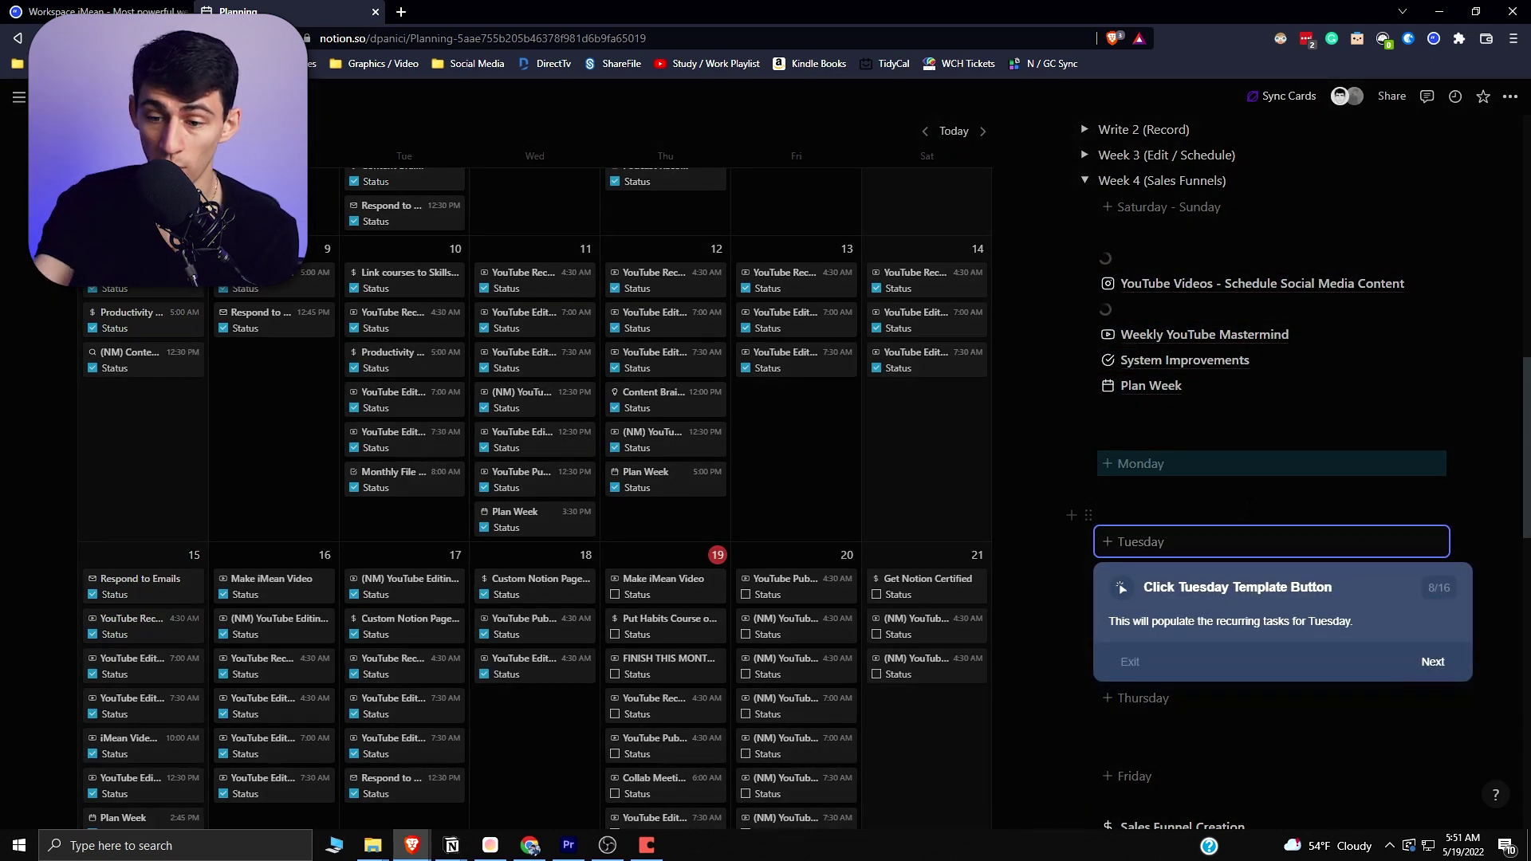
{"action": "scroll", "coordinate": [1428, 574], "scroll_direction": "down", "scroll_amount": 1}
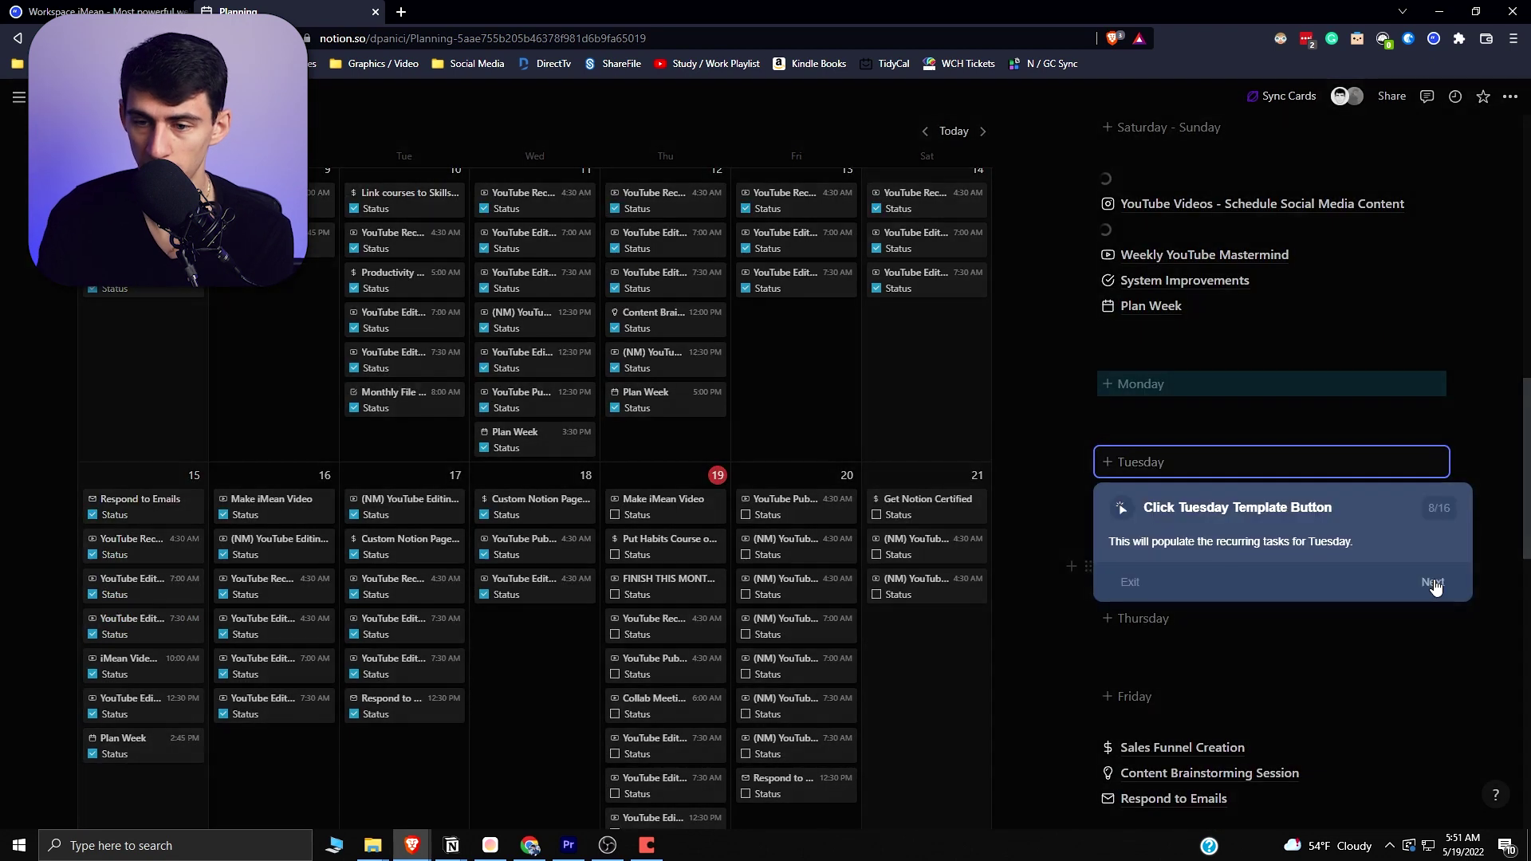
{"action": "left_click", "coordinate": [1428, 581]}
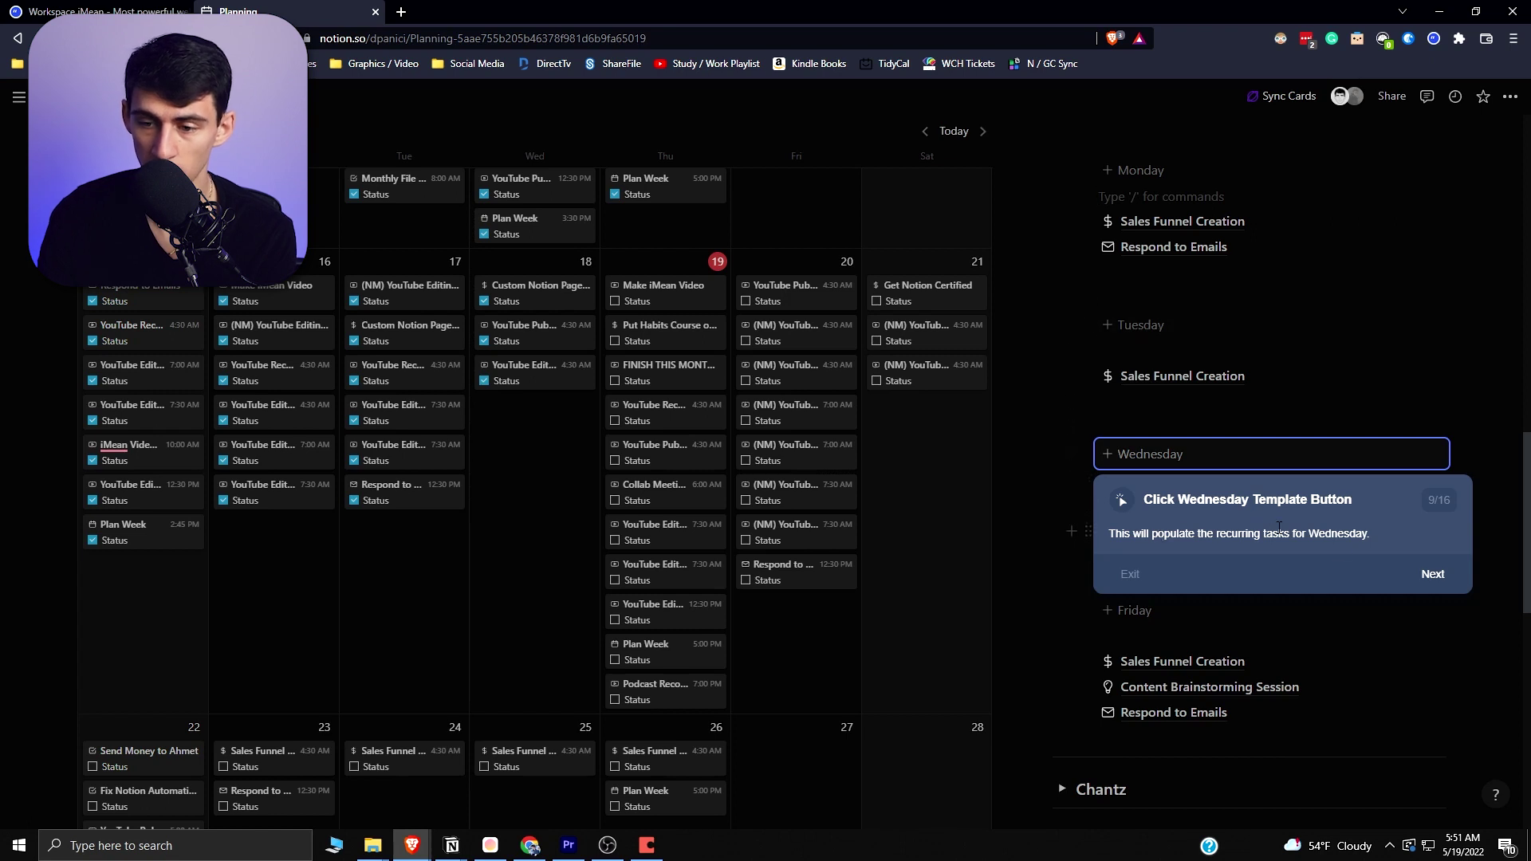
{"action": "left_click", "coordinate": [1428, 582]}
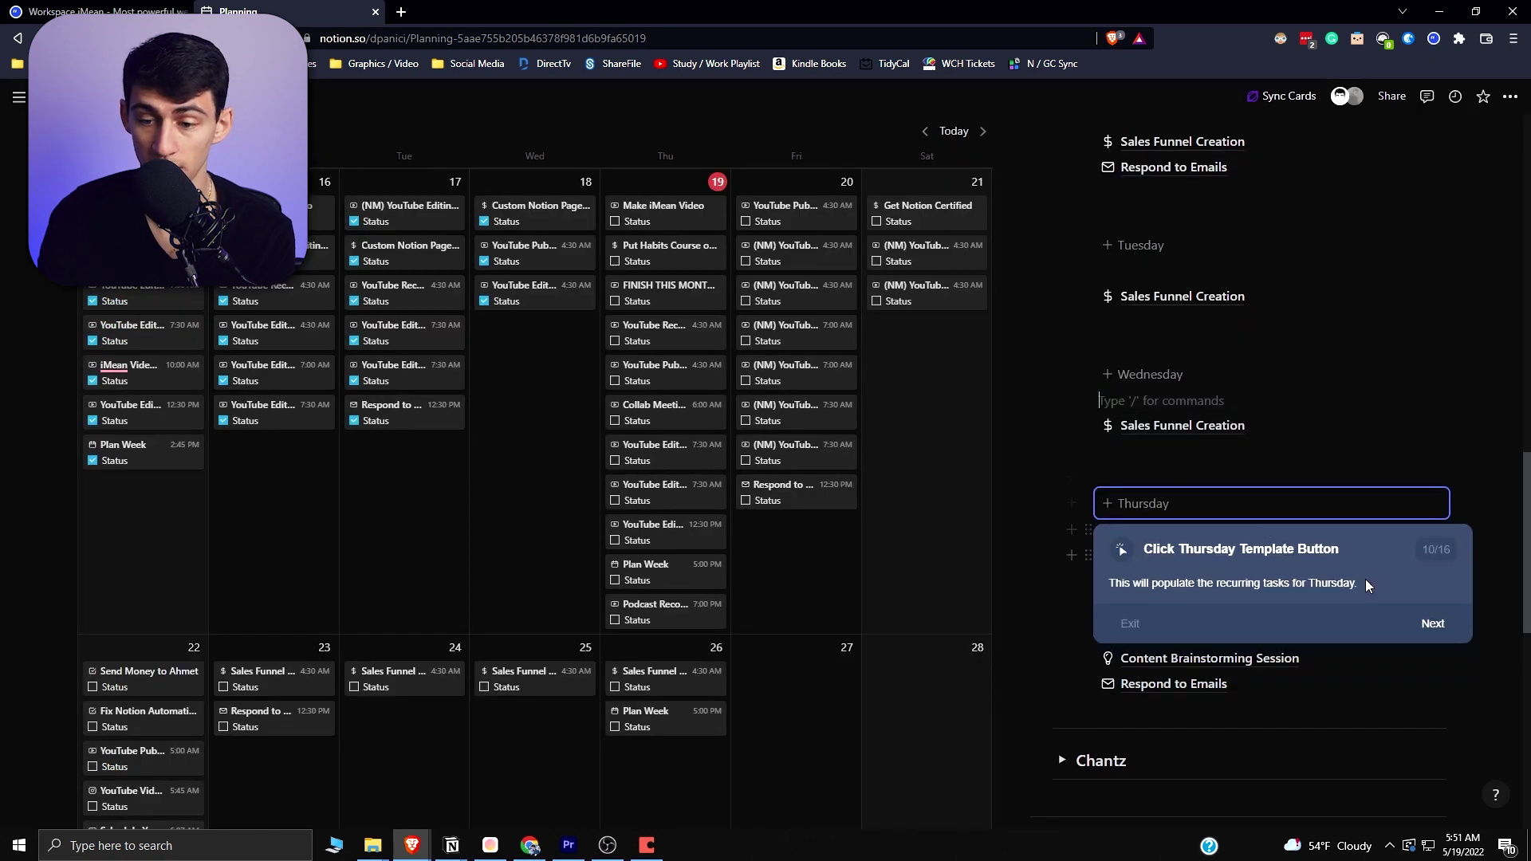
{"action": "left_click", "coordinate": [1432, 624]}
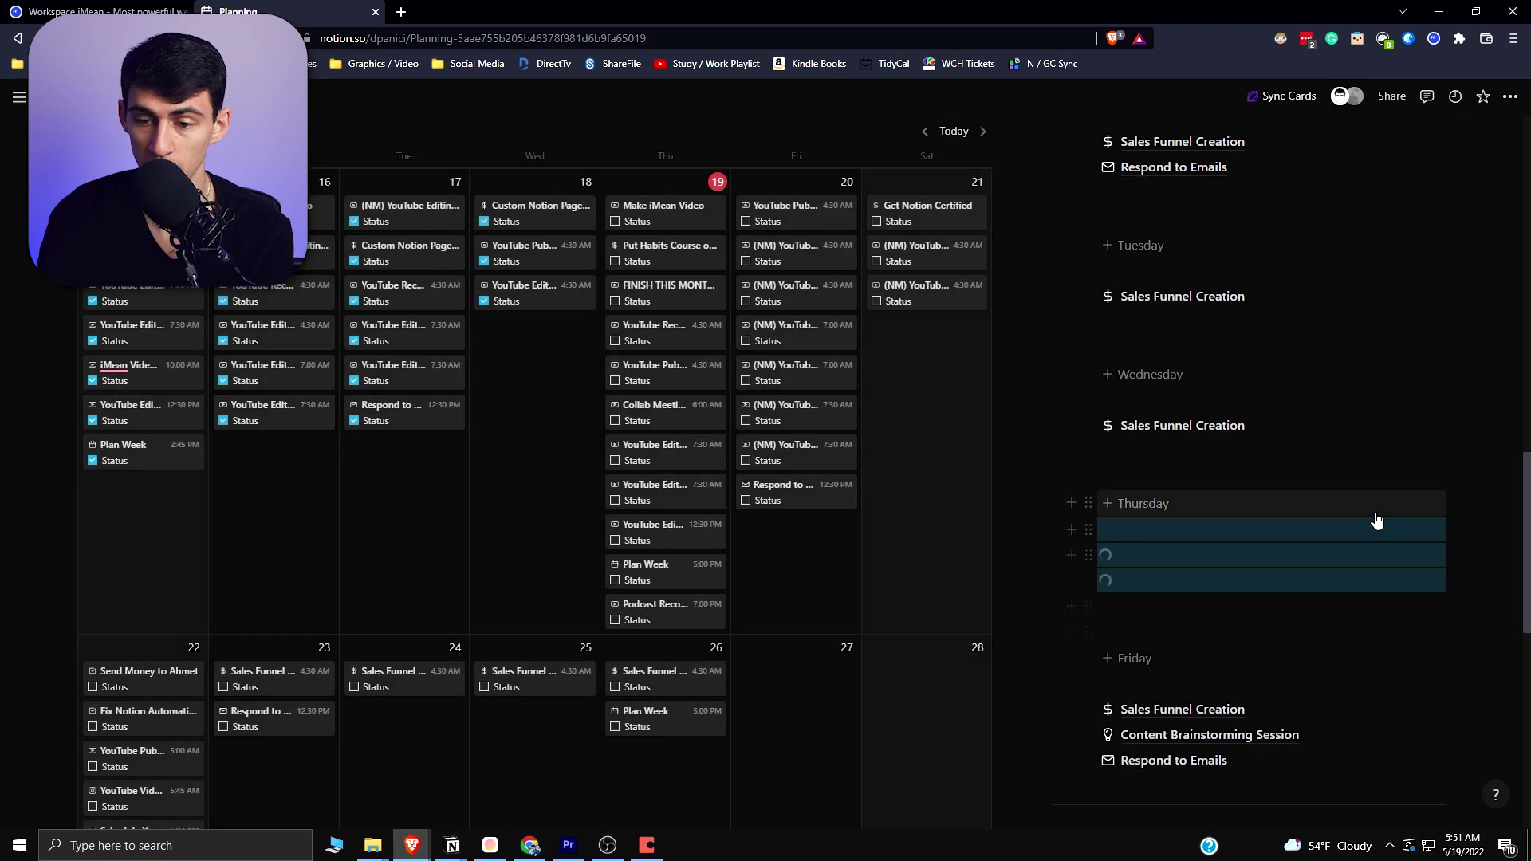
{"action": "left_click", "coordinate": [1433, 627]}
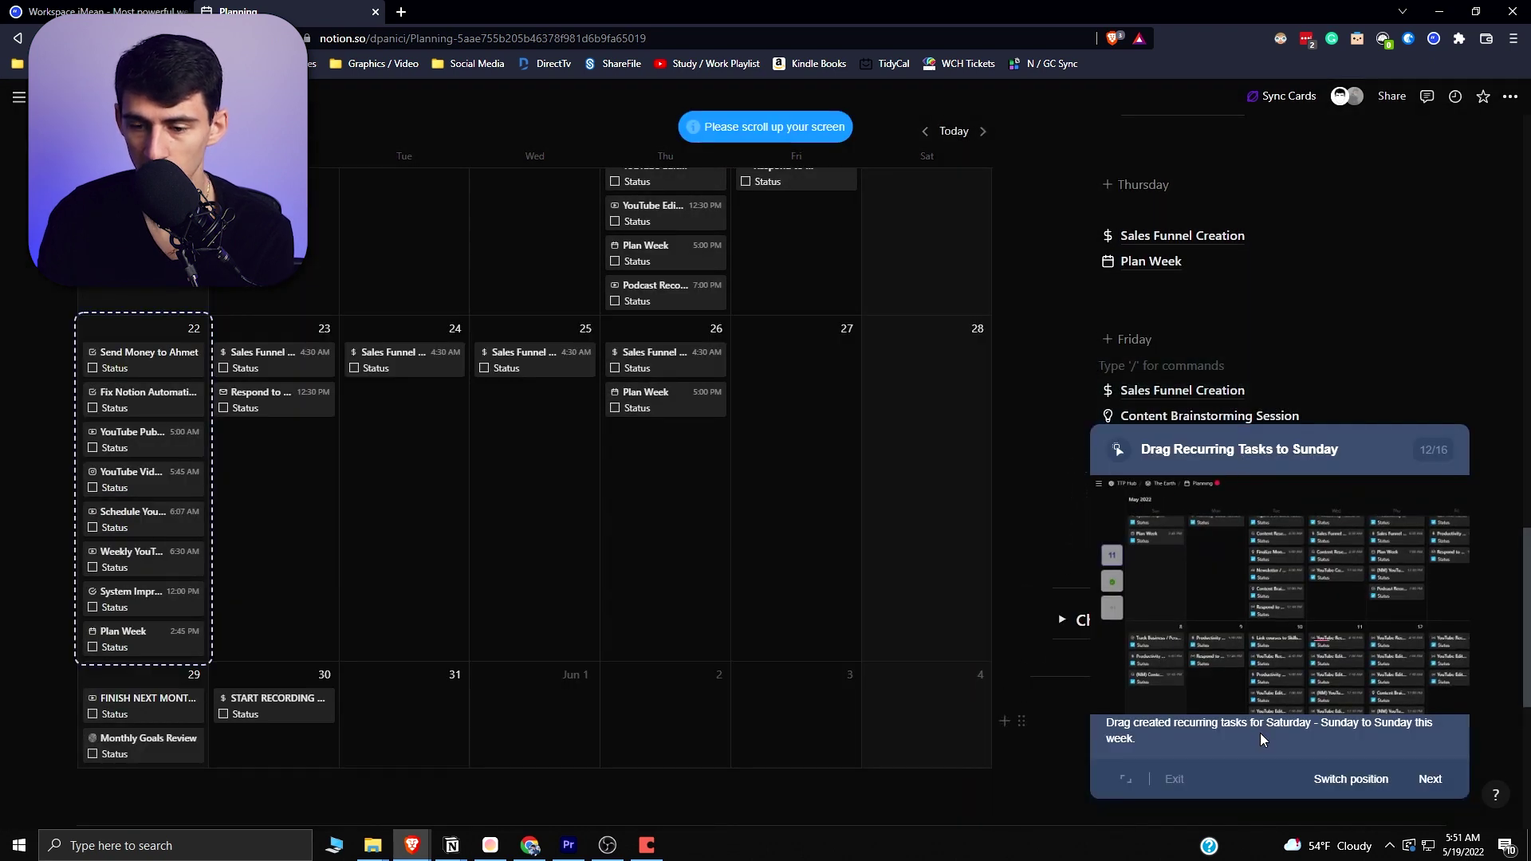
Move the YouTube Publishing - SEO task from the Saturday - Sunday list onto Sunday the 22nd in the calendar
{"action": "scroll", "coordinate": [960, 531], "scroll_direction": "up", "scroll_amount": 6}
{"action": "scroll", "coordinate": [870, 361], "scroll_direction": "up", "scroll_amount": 4}
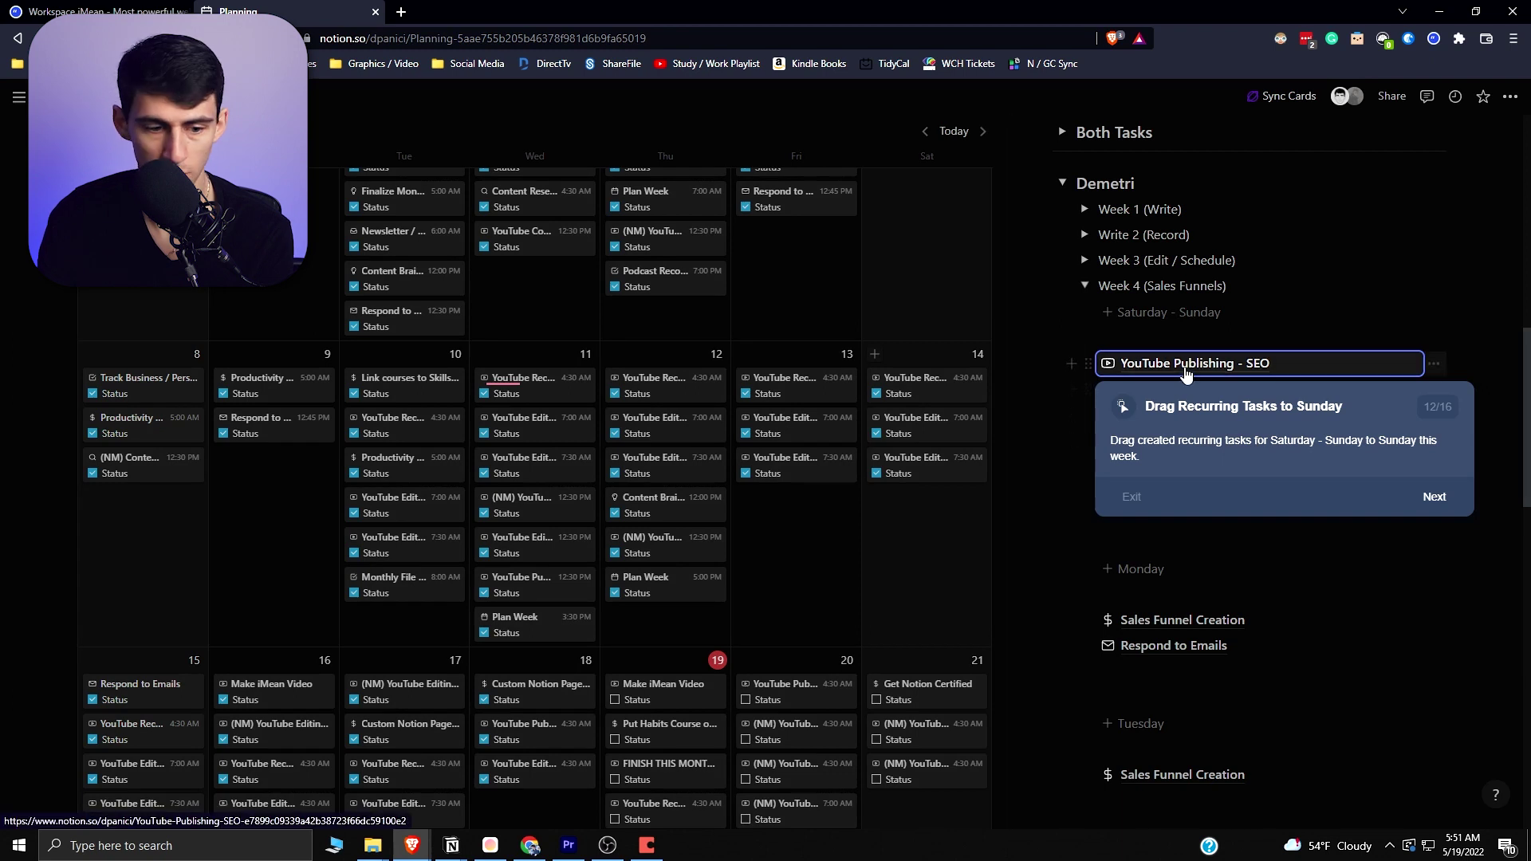
{"action": "left_click_drag", "start_coordinate": [1187, 371], "coordinate": [539, 782]}
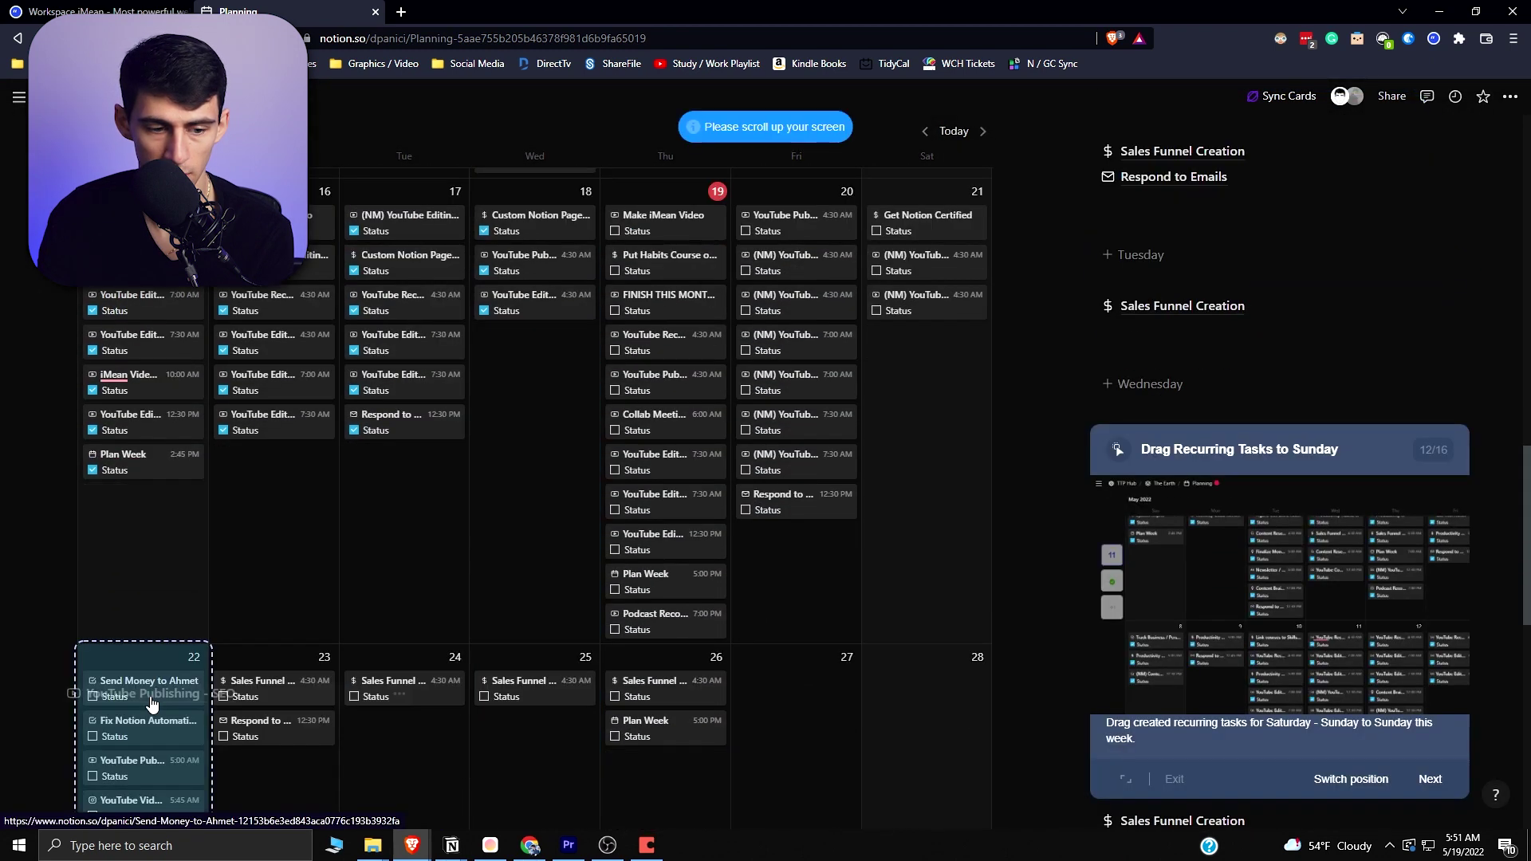
{"action": "left_click_drag", "start_coordinate": [147, 698], "coordinate": [151, 705]}
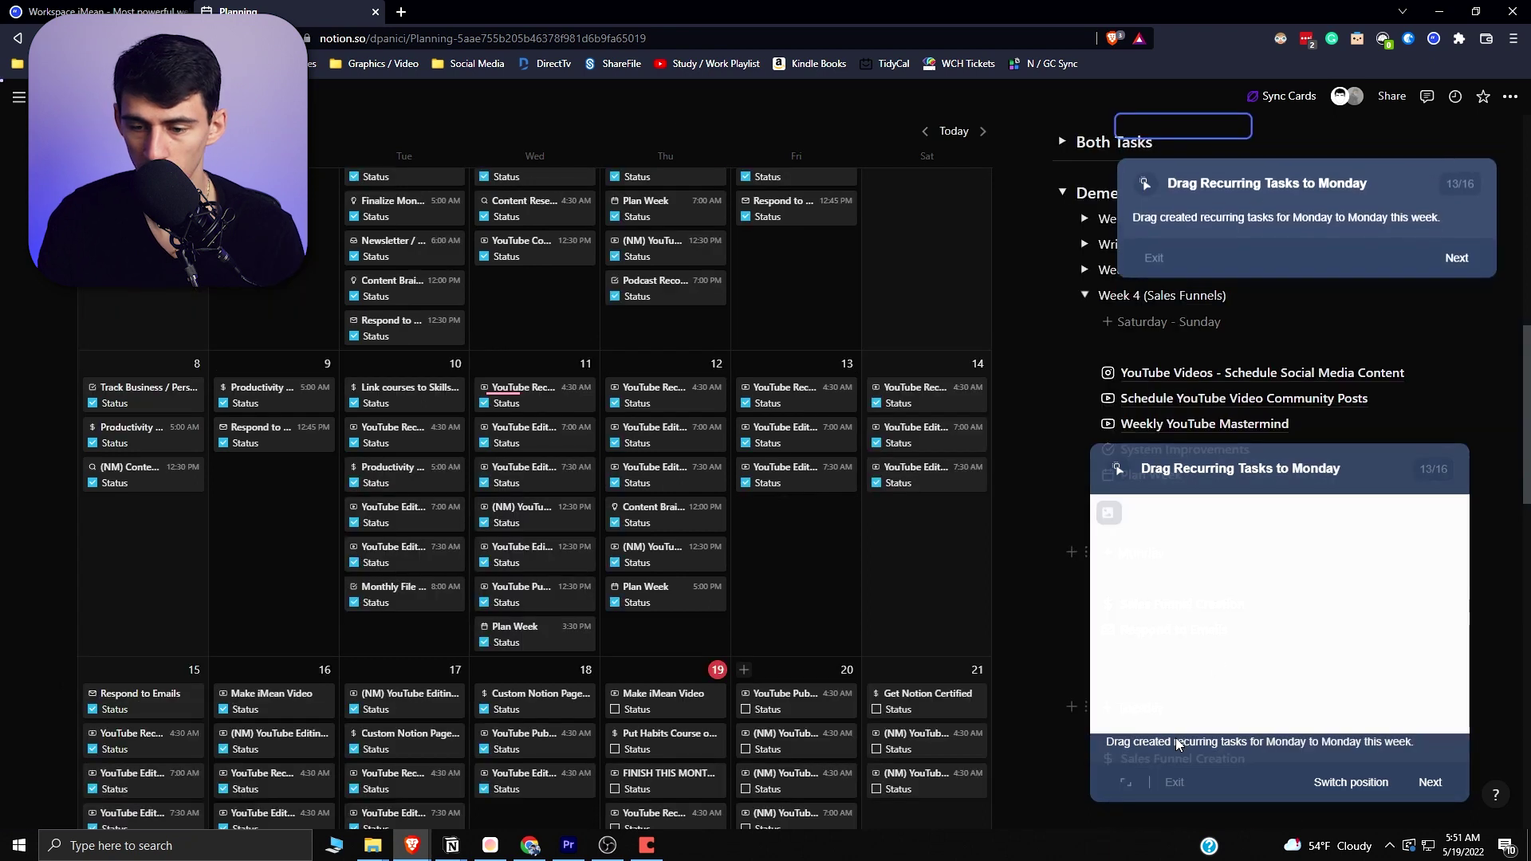
Advance through the walkthrough's remaining instructions for moving recurring tasks to the calendar, starting with Monday, and finish it
{"action": "scroll", "coordinate": [1280, 486], "scroll_direction": "up", "scroll_amount": 2}
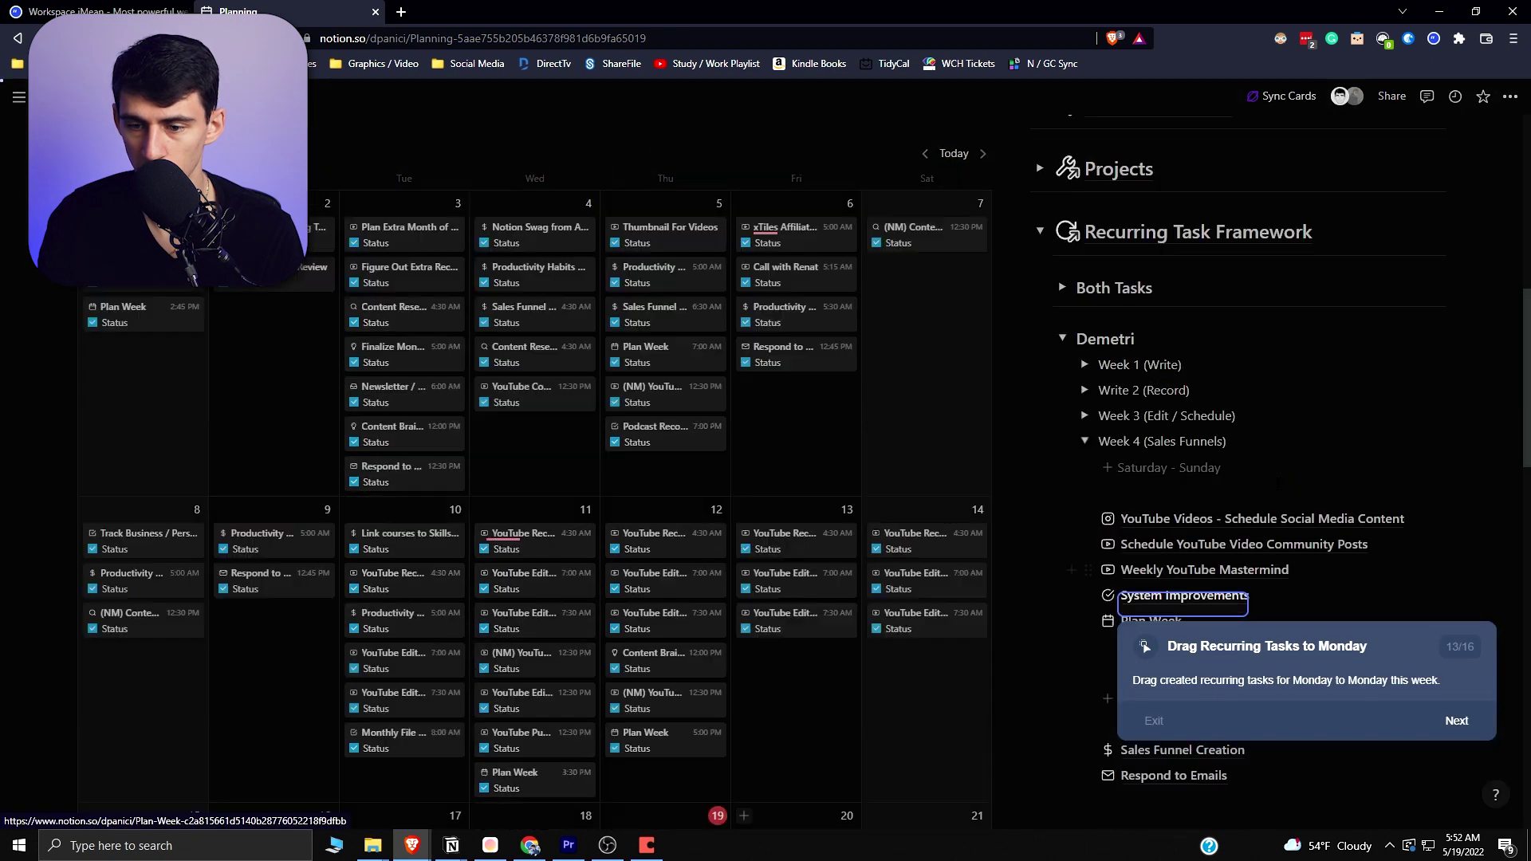
{"action": "scroll", "coordinate": [1280, 490], "scroll_direction": "down", "scroll_amount": 4}
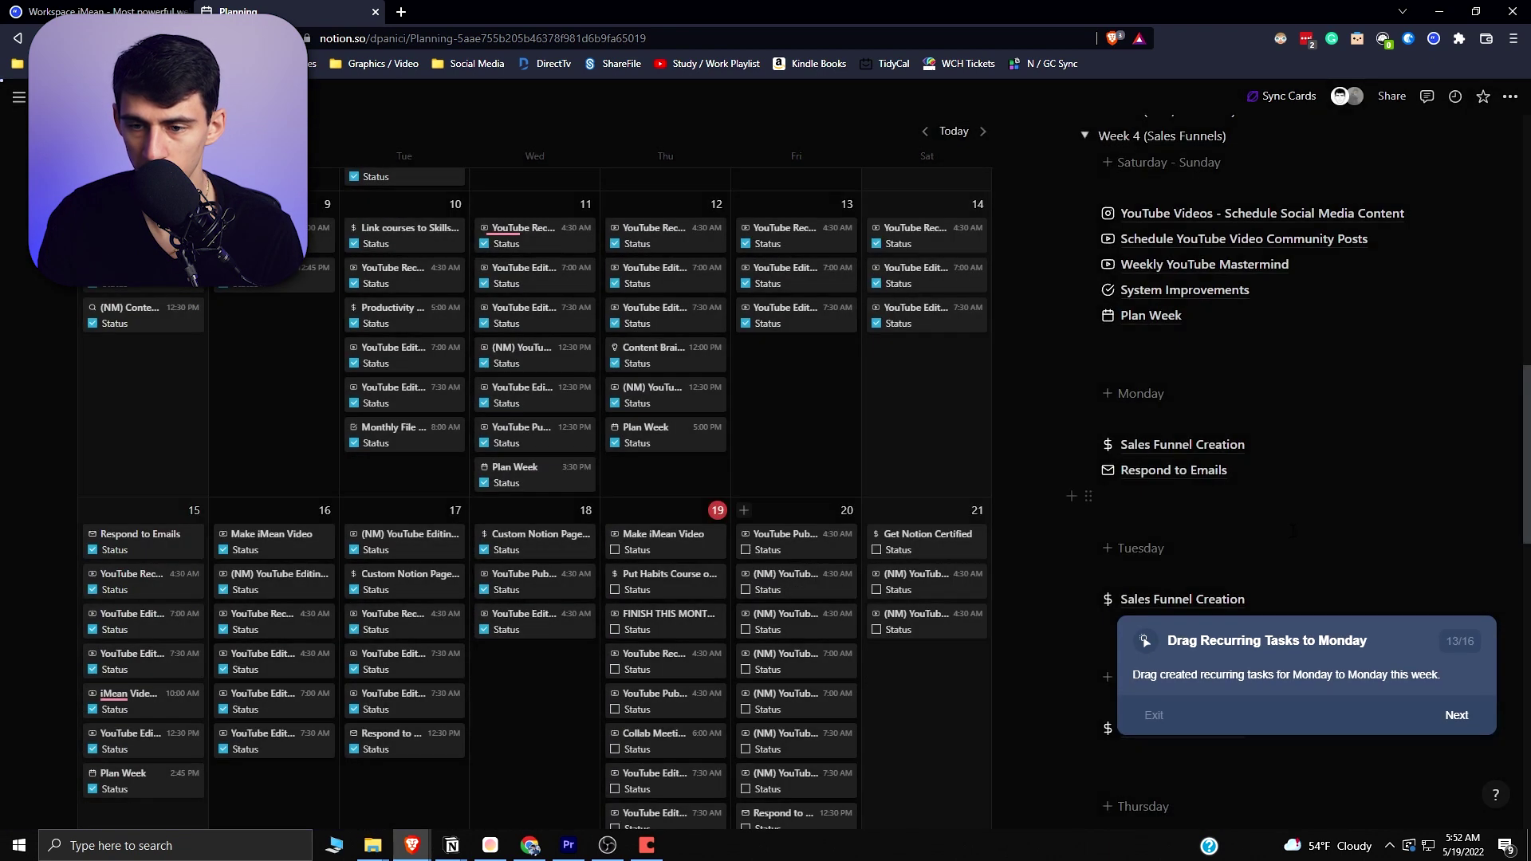
{"action": "left_click_drag", "start_coordinate": [1280, 447], "coordinate": [800, 554]}
{"action": "left_click", "coordinate": [1462, 491]}
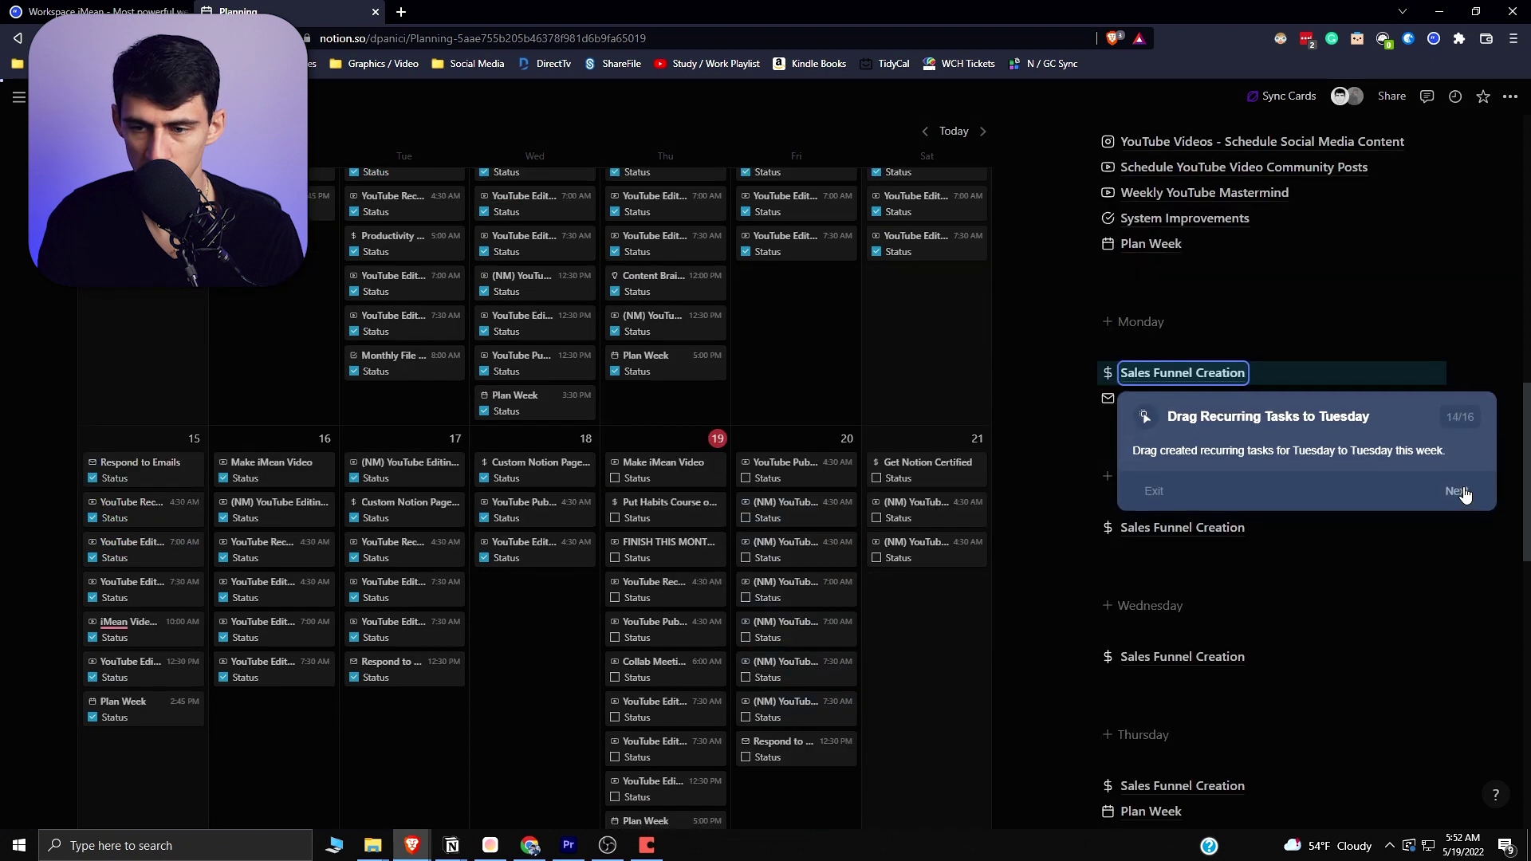
{"action": "left_click", "coordinate": [1462, 490]}
{"action": "scroll", "coordinate": [1461, 487], "scroll_direction": "down", "scroll_amount": 1}
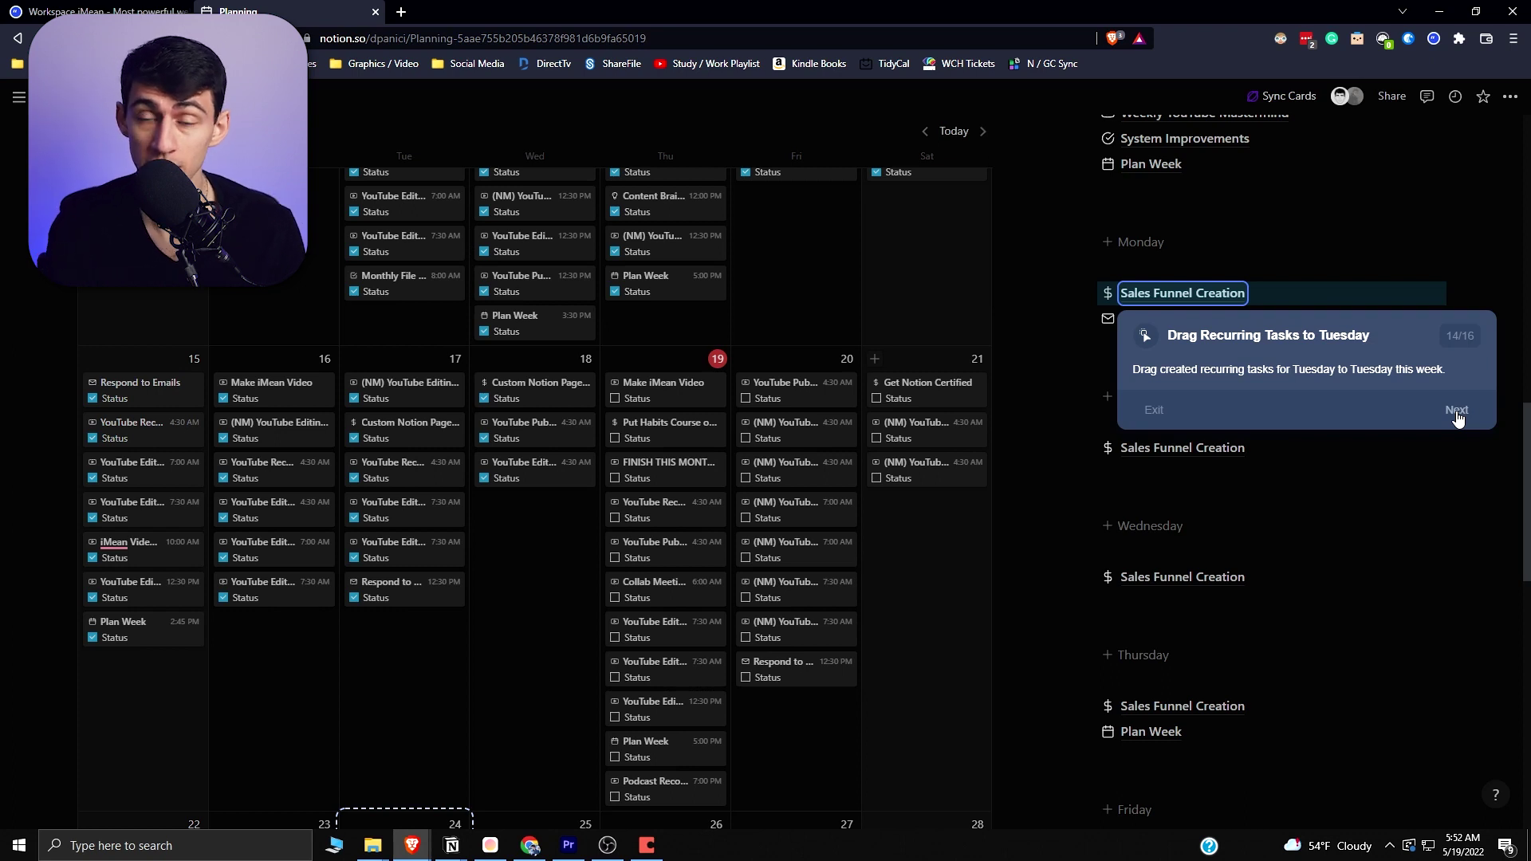
{"action": "left_click", "coordinate": [1457, 411]}
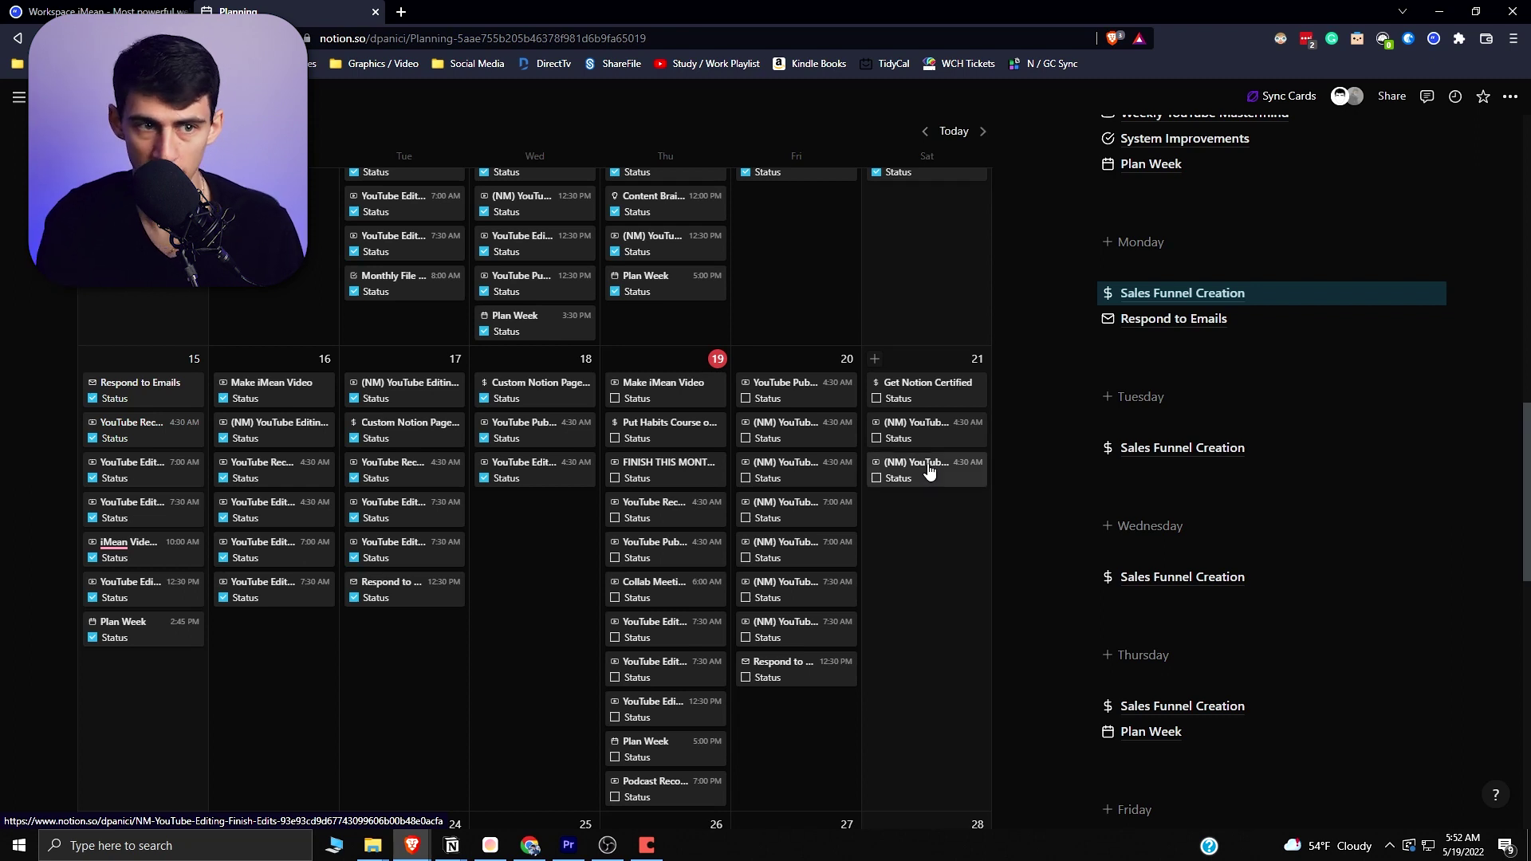
Return to the Recurring Tasks Walkthrough guide in iMean, copy its share link and dismiss the achievement message
{"action": "left_click", "coordinate": [30, 8]}
{"action": "scroll", "coordinate": [869, 513], "scroll_direction": "down", "scroll_amount": 4}
{"action": "scroll", "coordinate": [877, 446], "scroll_direction": "up", "scroll_amount": 4}
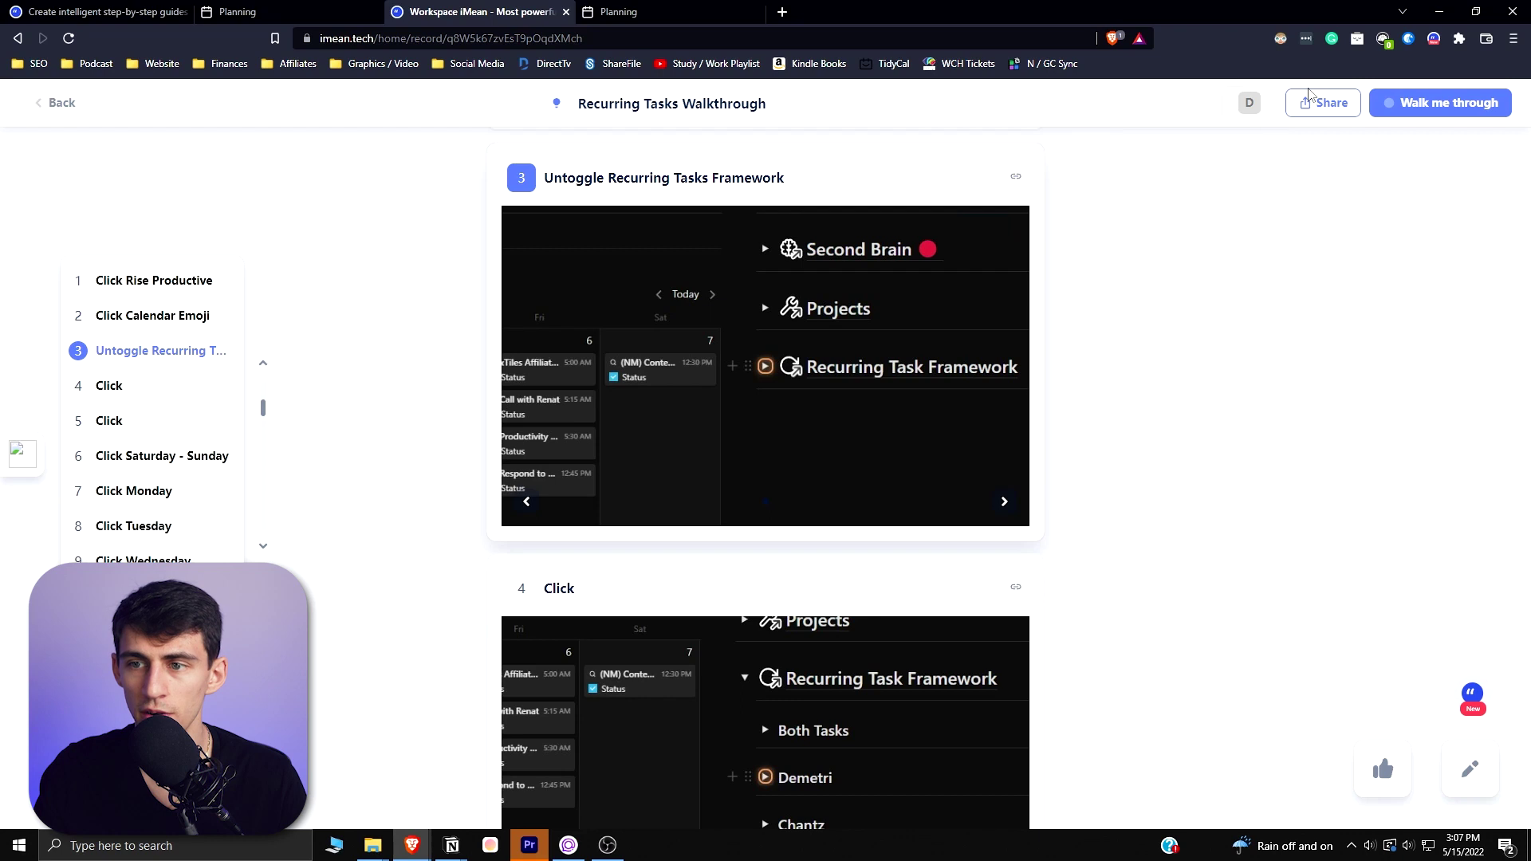
{"action": "left_click", "coordinate": [1308, 94]}
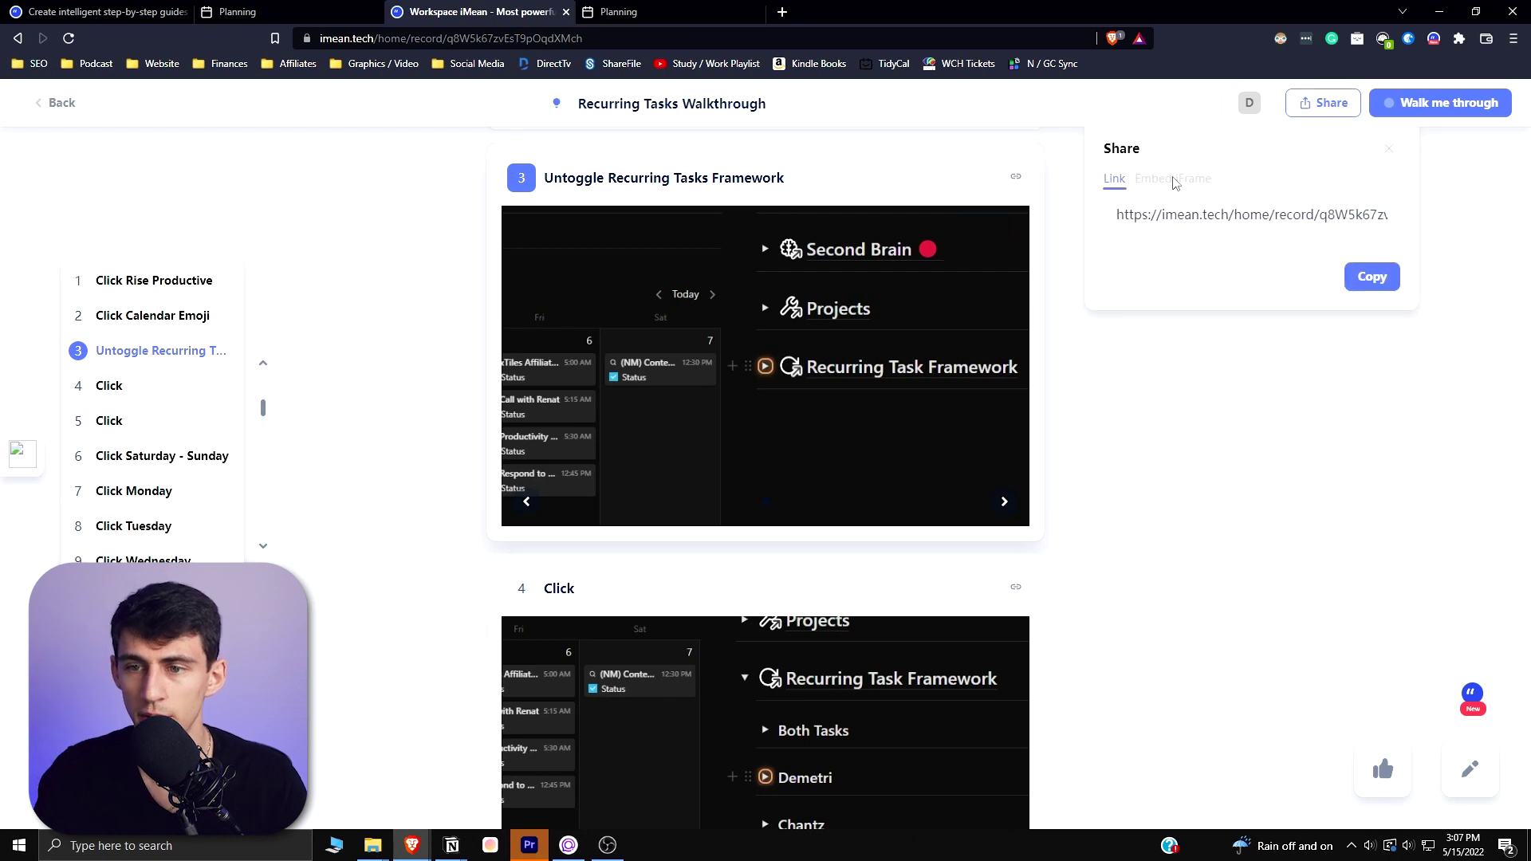
{"action": "left_click", "coordinate": [1355, 280]}
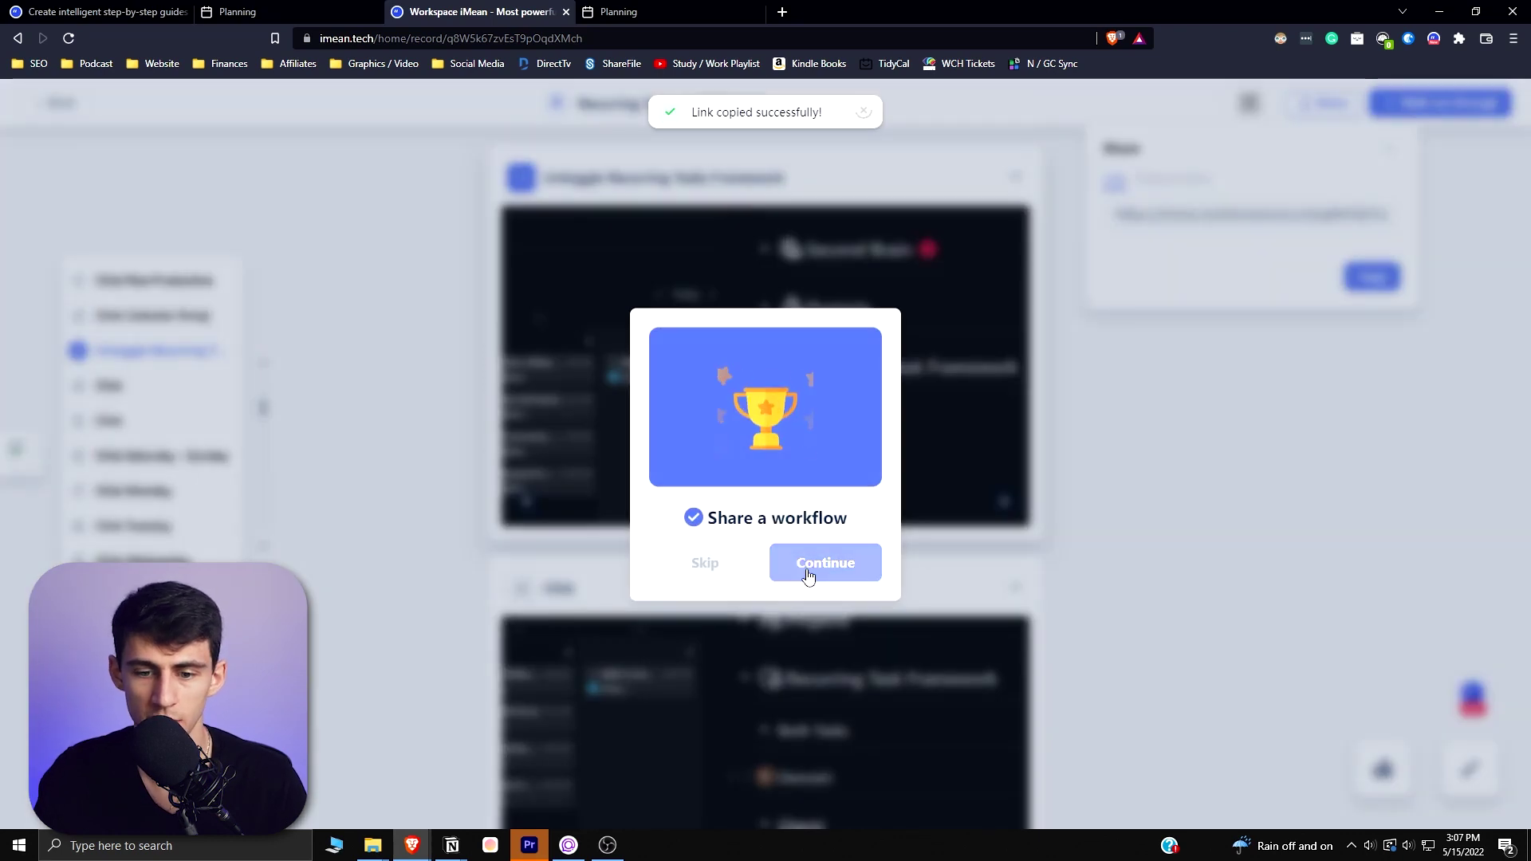
{"action": "left_click", "coordinate": [800, 575]}
Open the copied guide link in a new private browser window and look through the shared guide's steps
{"action": "right_click", "coordinate": [408, 845]}
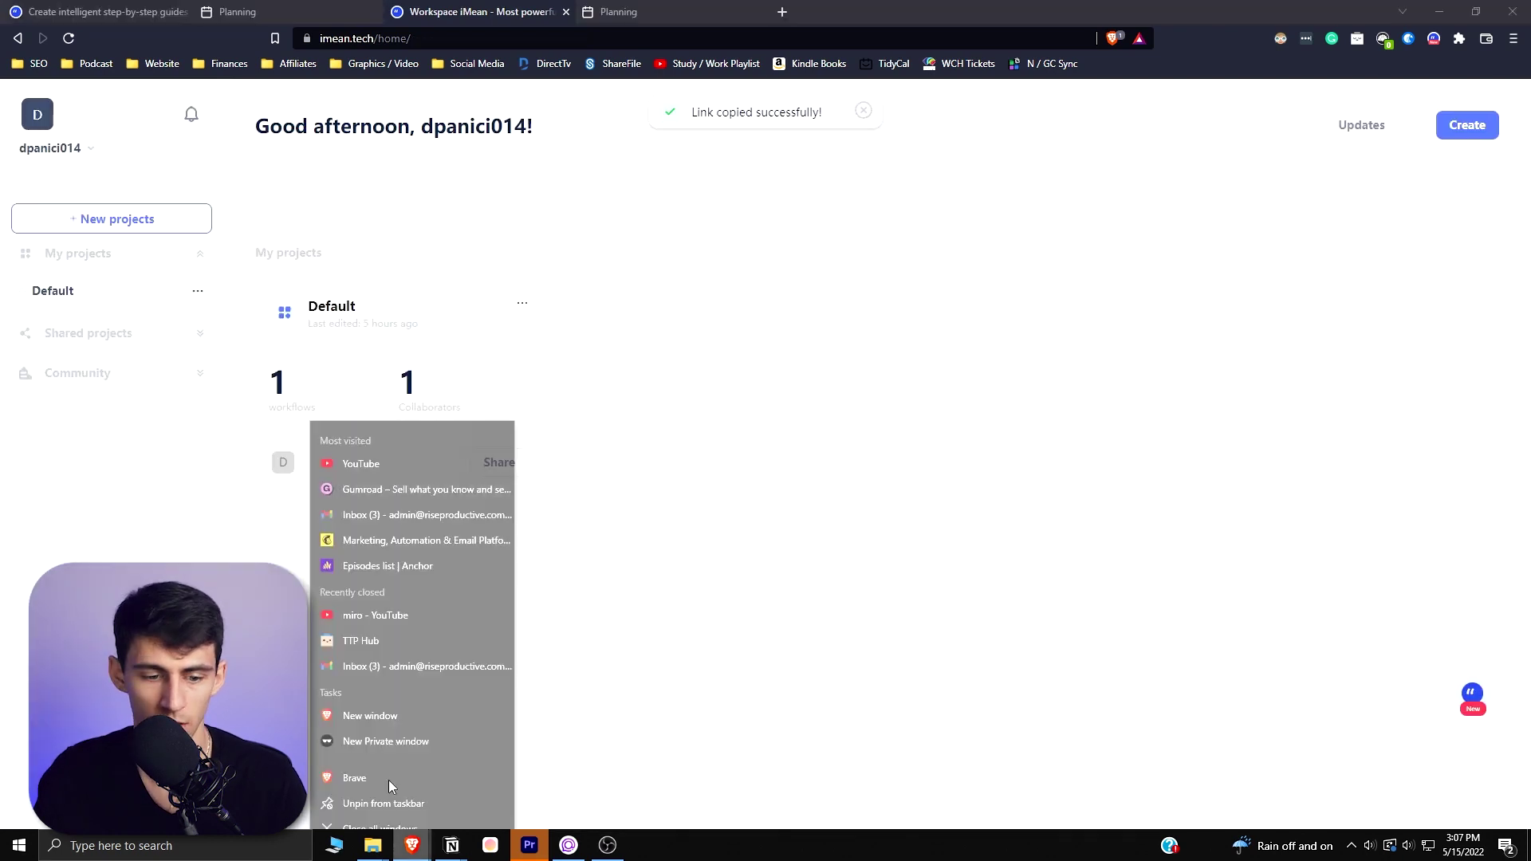
{"action": "left_click", "coordinate": [393, 738]}
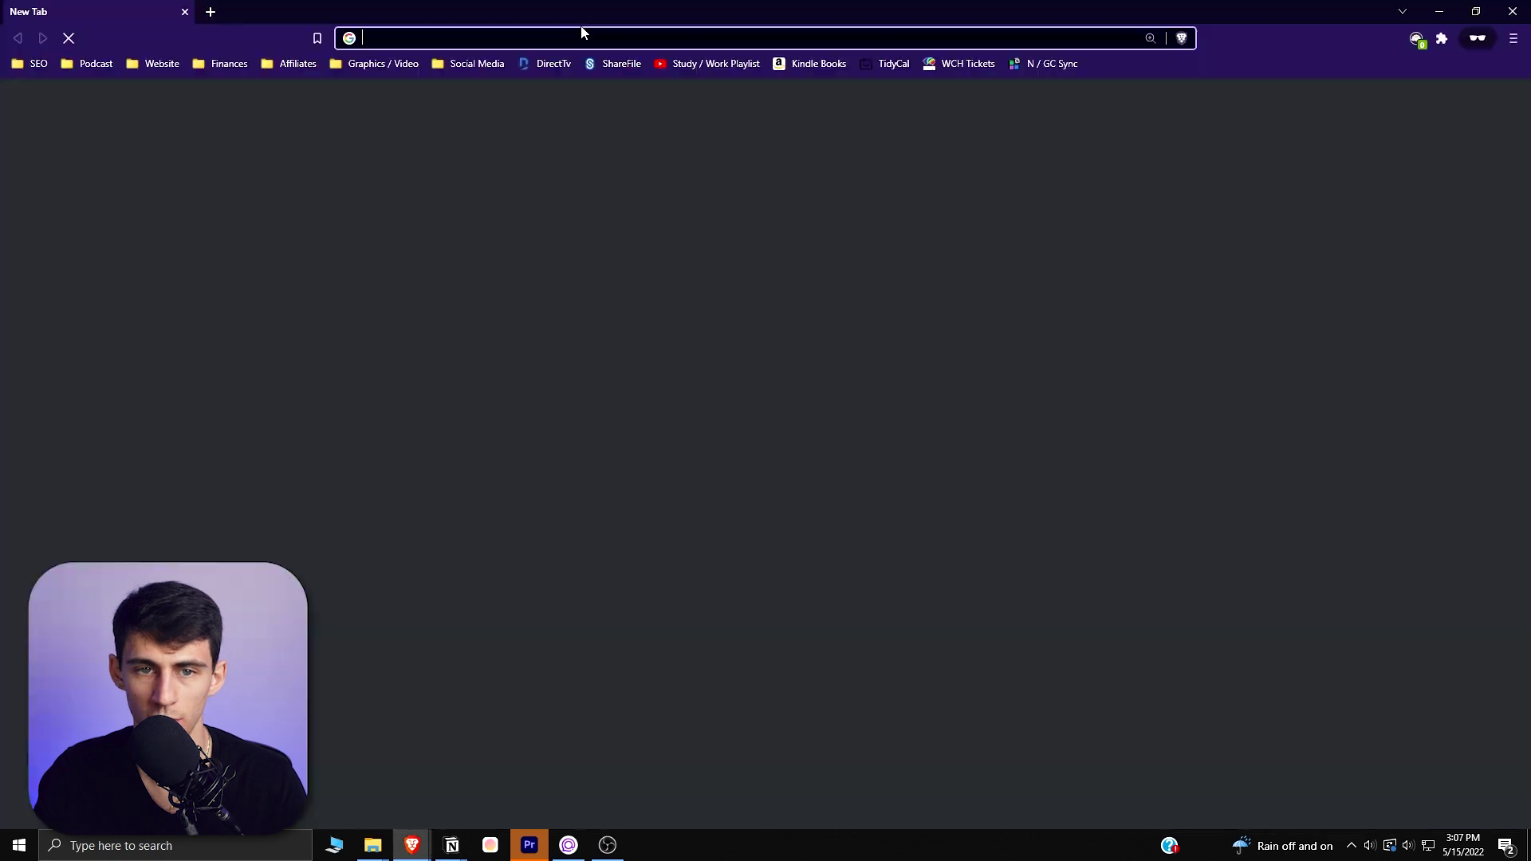
{"action": "key", "text": "ctrl+v"}
{"action": "key", "text": "Return"}
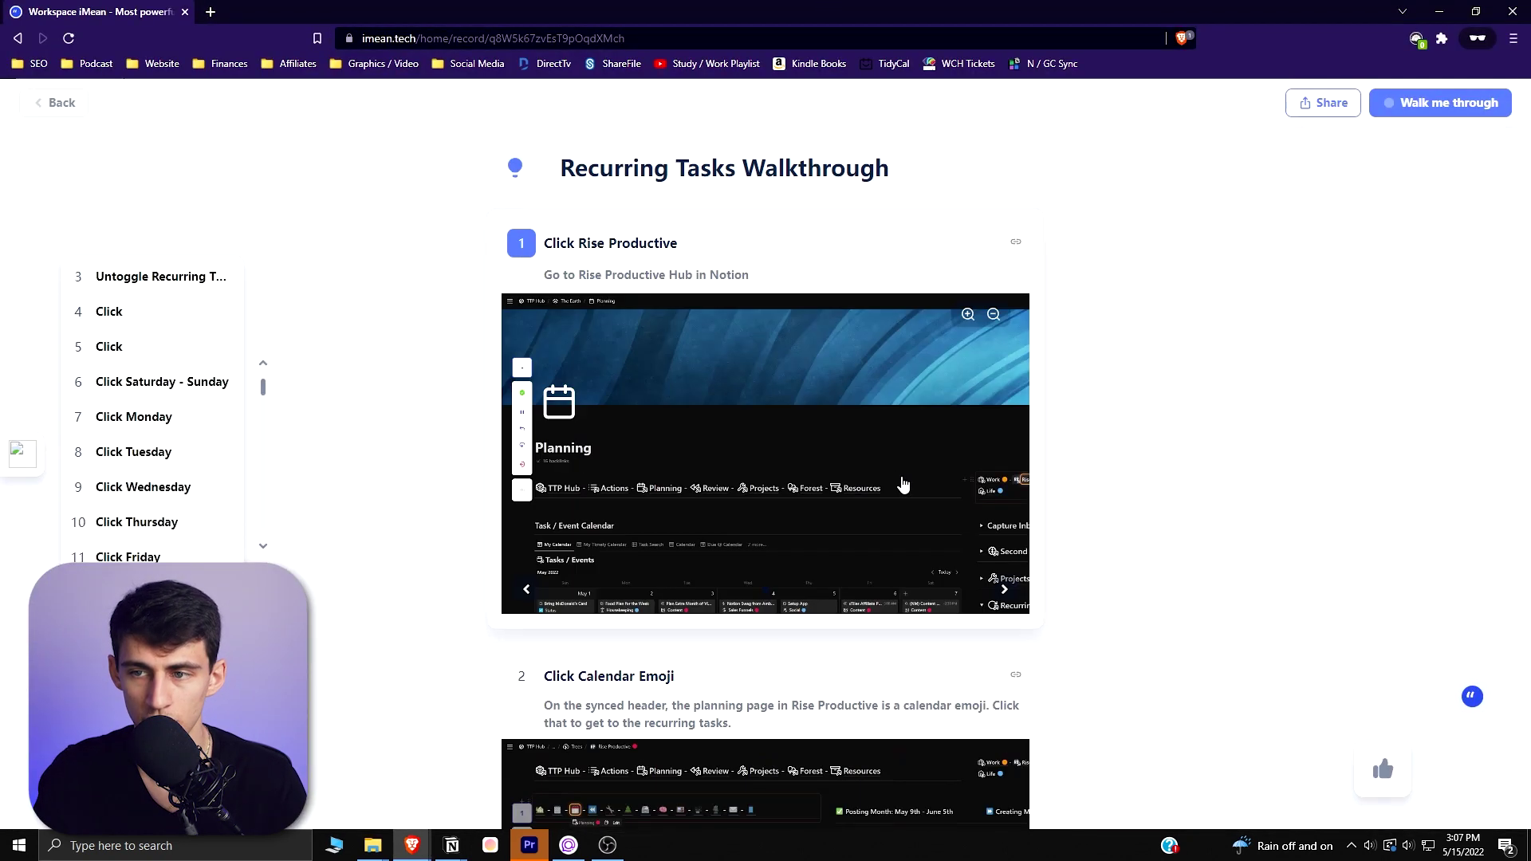
{"action": "scroll", "coordinate": [692, 479], "scroll_direction": "down", "scroll_amount": 15}
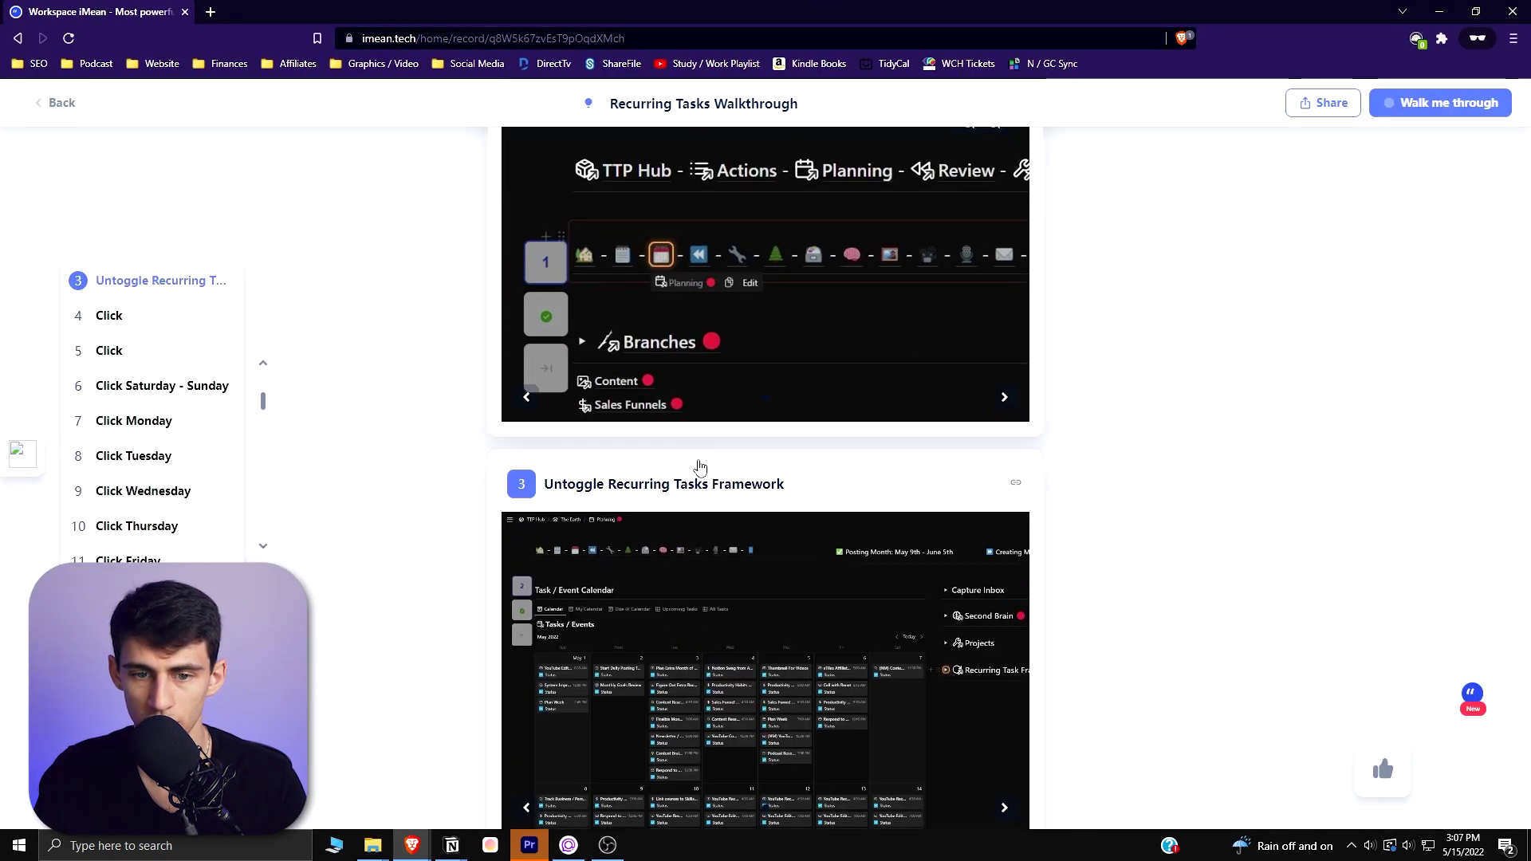
{"action": "scroll", "coordinate": [692, 520], "scroll_direction": "down", "scroll_amount": 10}
{"action": "scroll", "coordinate": [708, 478], "scroll_direction": "up", "scroll_amount": 20}
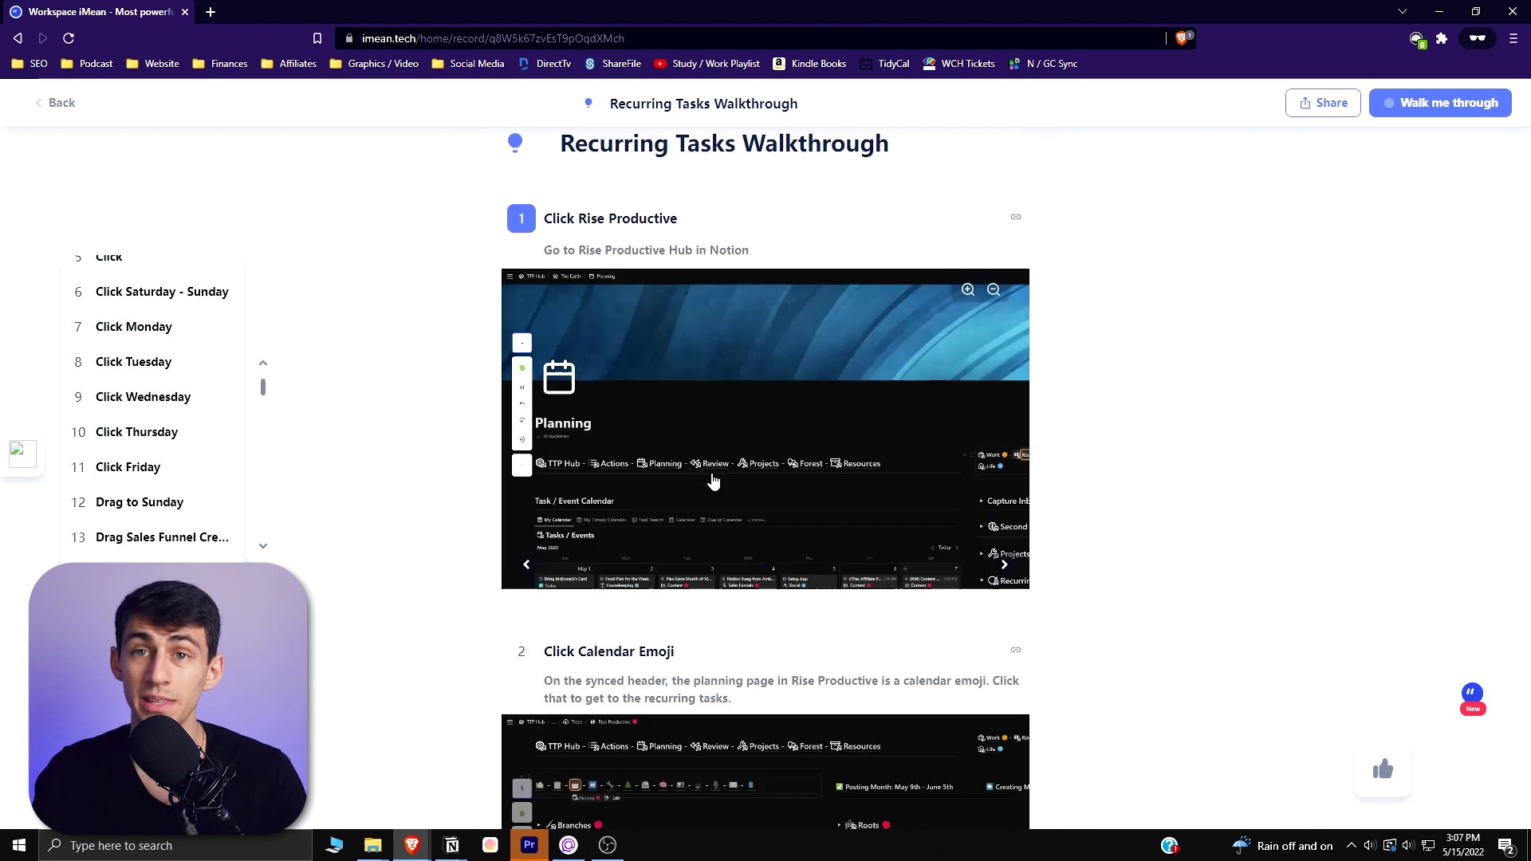